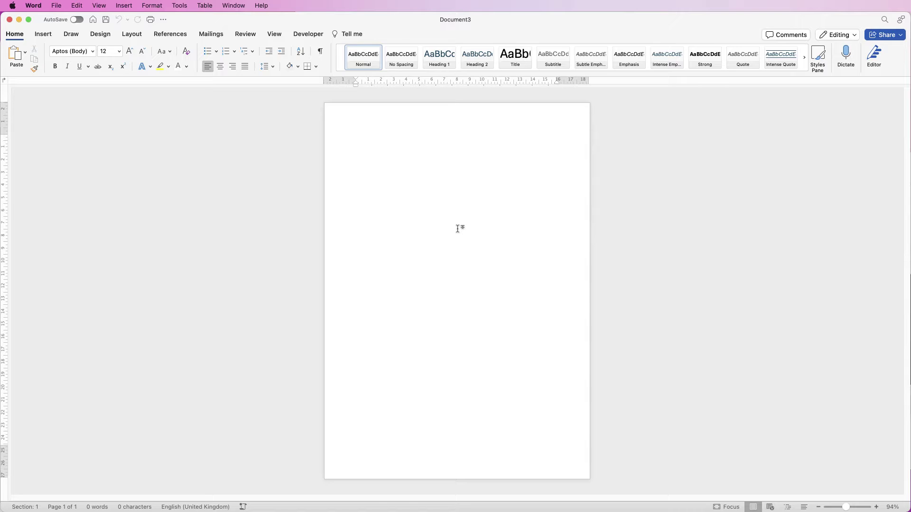
# Draw a rectangle about 6.35 cm high and 12.07 cm wide in the page's upper half and remove its outline
pyautogui.click(44, 36)
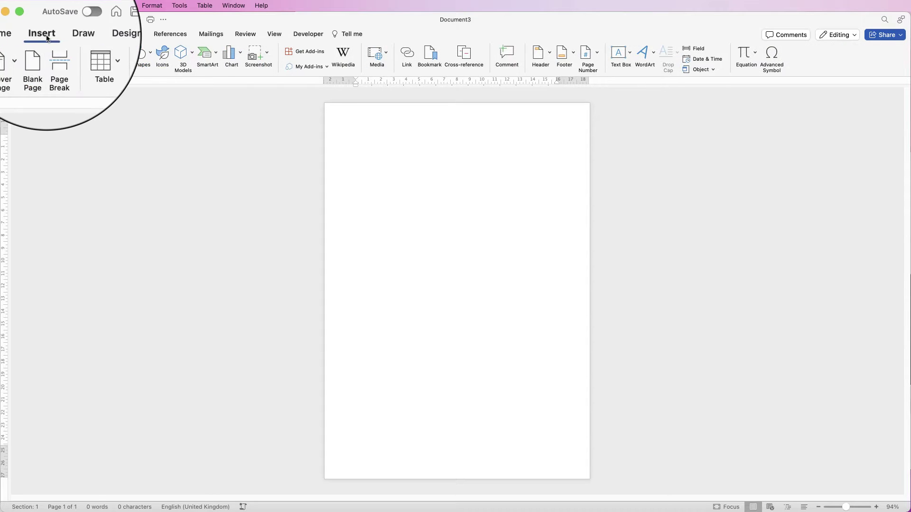
pyautogui.click(142, 60)
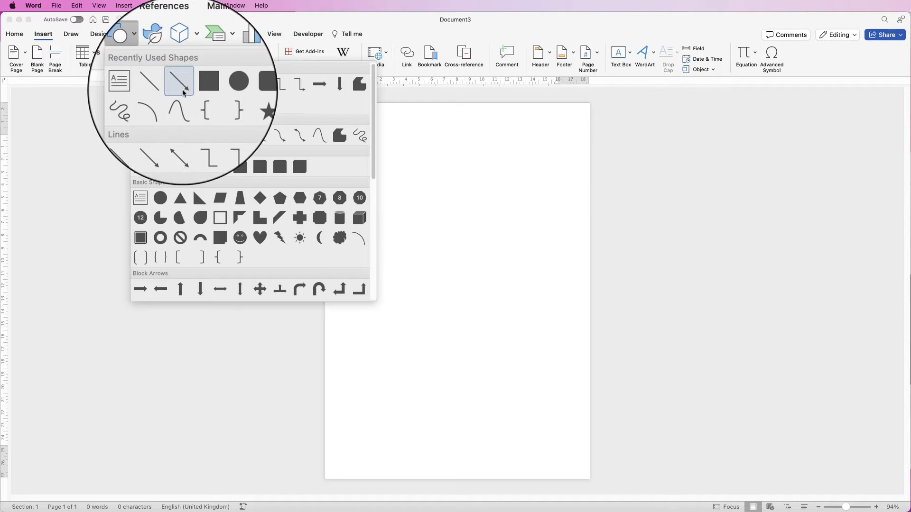
pyautogui.click(140, 167)
pyautogui.moveTo(377, 163)
pyautogui.mouseDown()
pyautogui.moveTo(379, 197)
pyautogui.moveTo(515, 222)
pyautogui.moveTo(531, 244)
pyautogui.mouseUp()
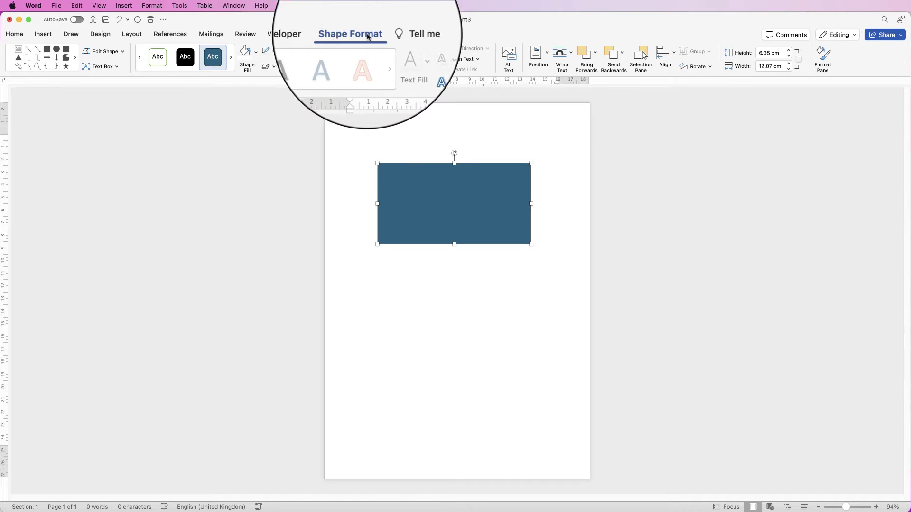
pyautogui.click(273, 52)
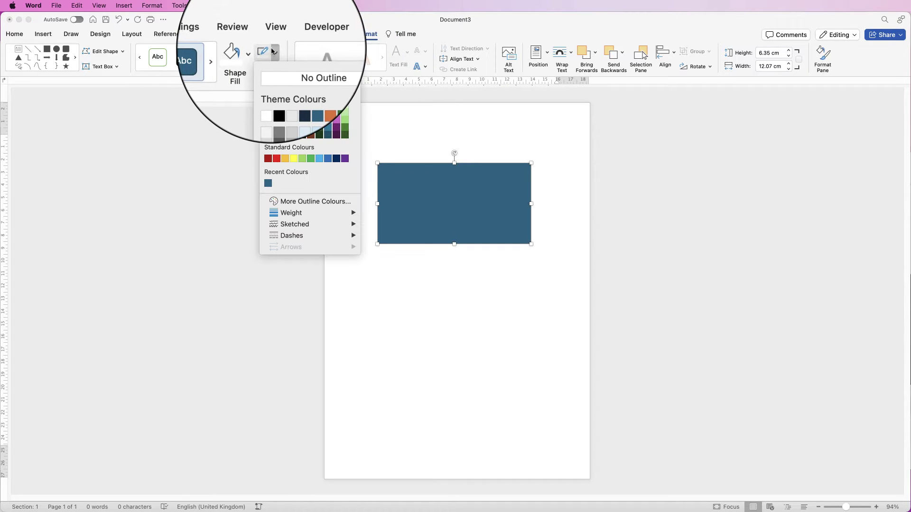
pyautogui.click(277, 66)
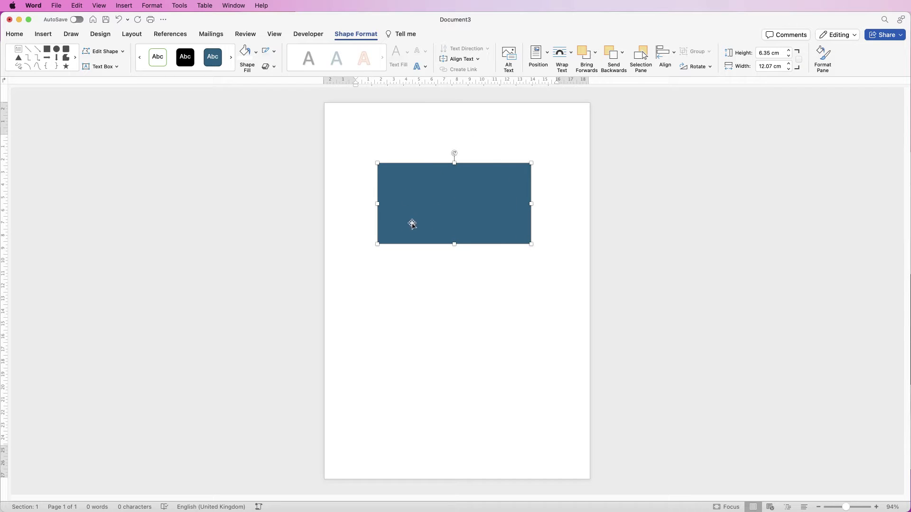
# Set the rectangle's height to 11 cm and width to 17 cm, and reposition it near the top of the page
pyautogui.click(779, 53)
pyautogui.tripleClick(780, 53)
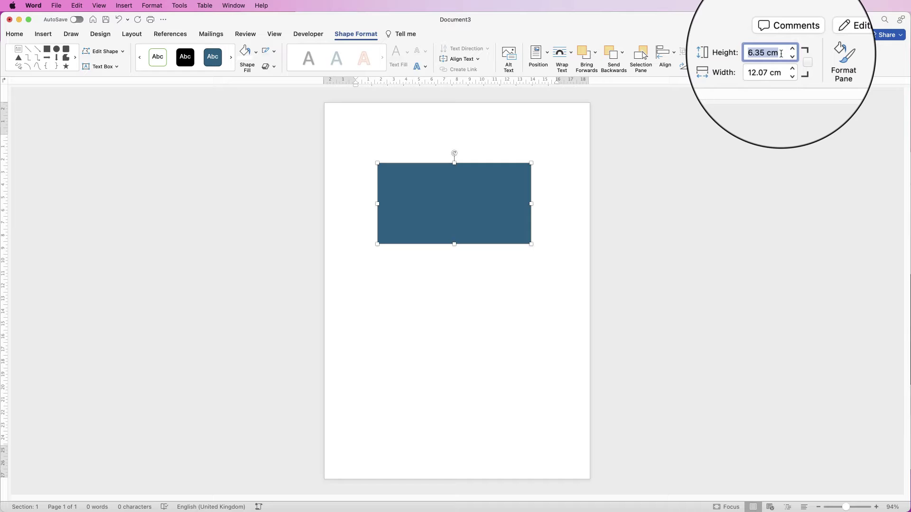
pyautogui.write('11')
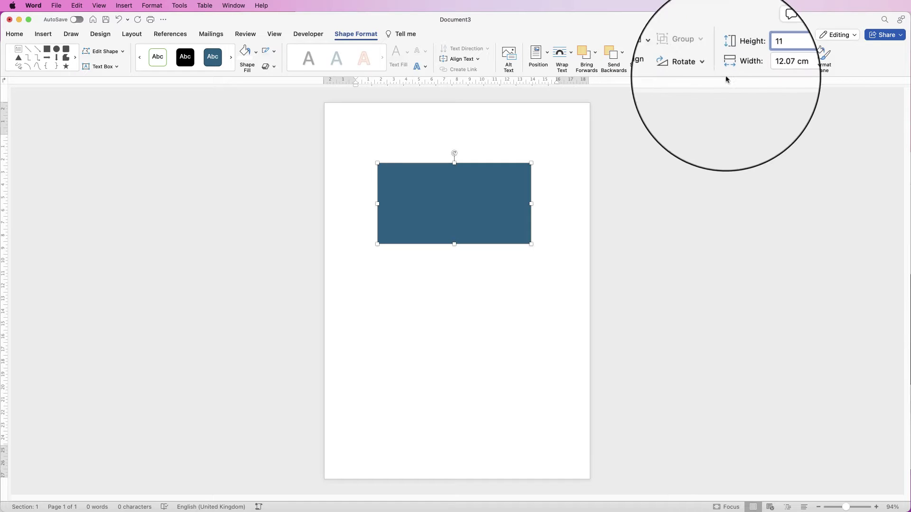
pyautogui.tripleClick(770, 67)
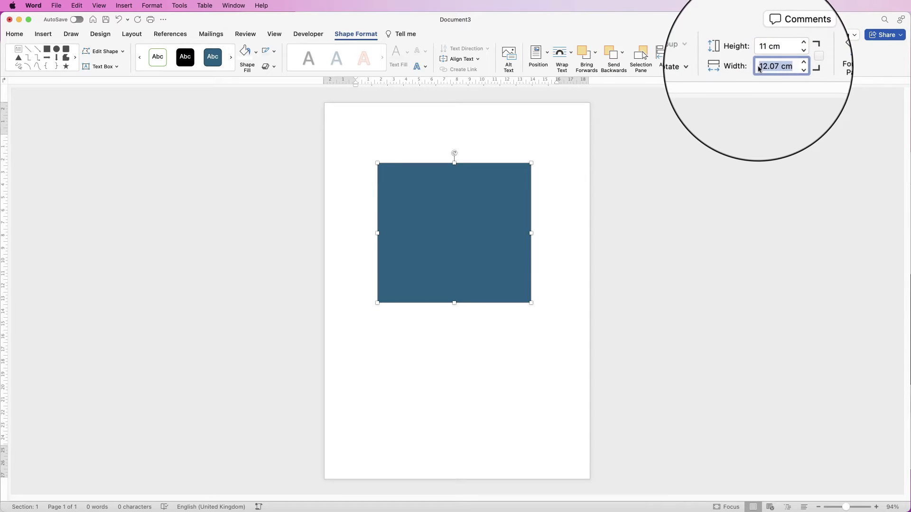
pyautogui.write('1')
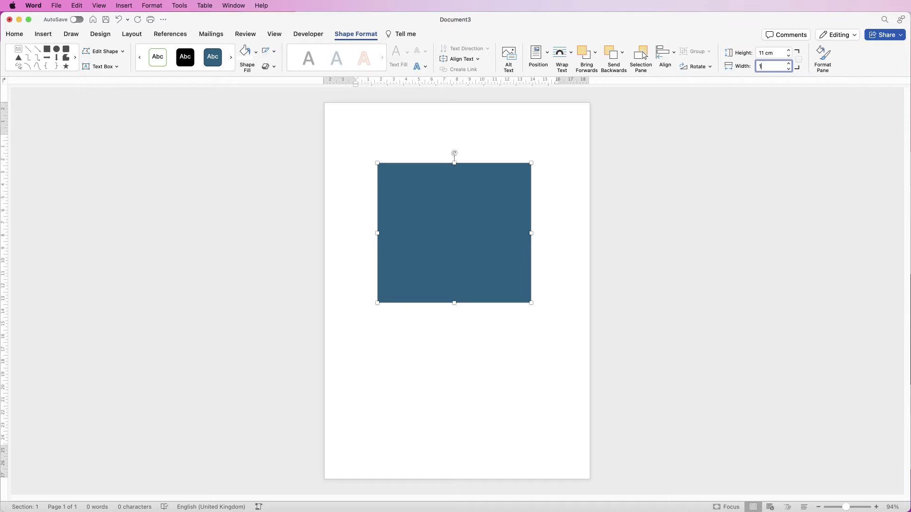
pyautogui.write('7')
pyautogui.press('Return')
pyautogui.moveTo(504, 217); pyautogui.dragTo(484, 179)
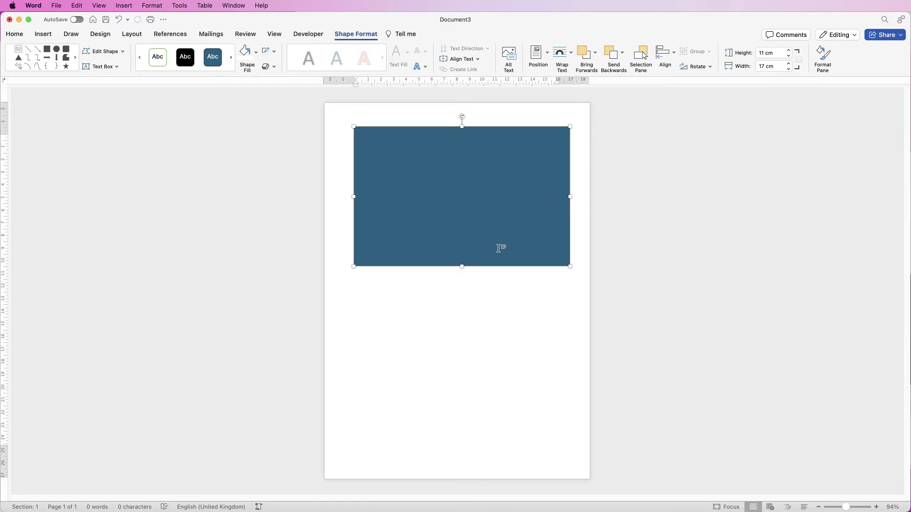
pyautogui.click(473, 338)
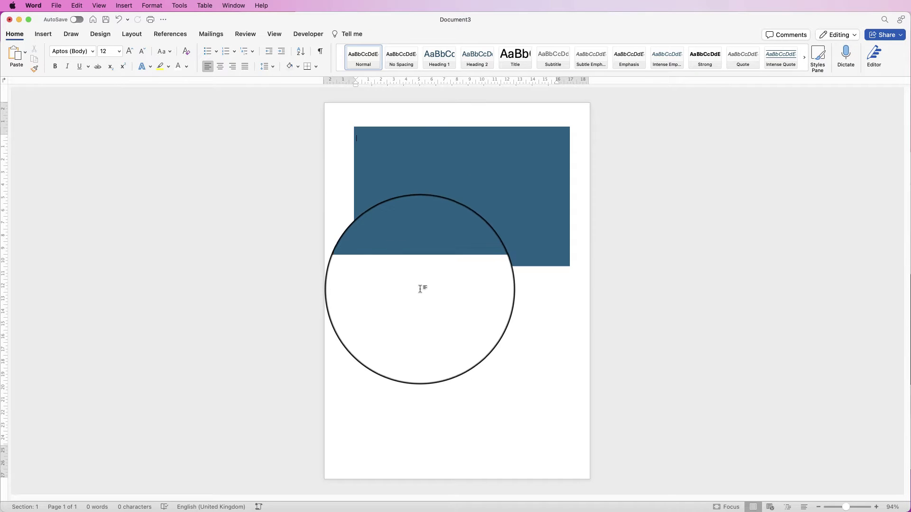
# Search the stock icons for "crown" and insert the simple outlined crown icon
pyautogui.click(43, 34)
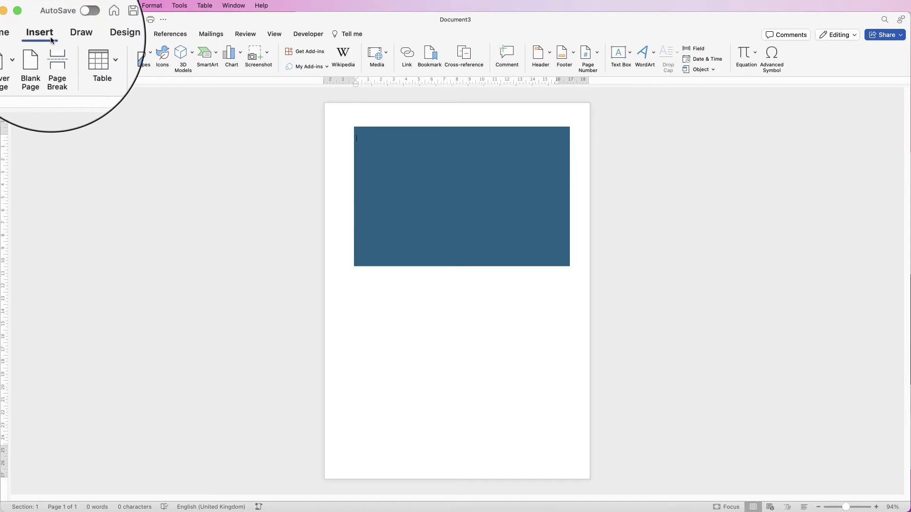
pyautogui.click(127, 55)
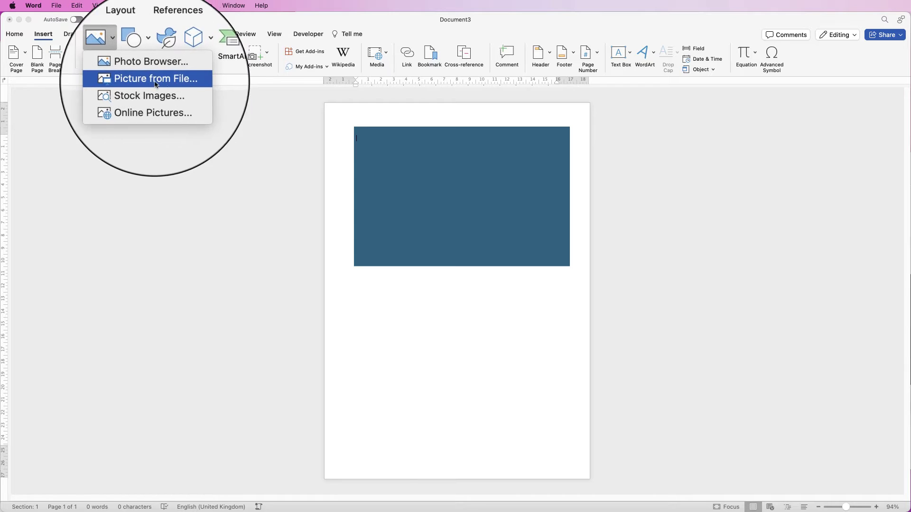
pyautogui.click(118, 80)
pyautogui.click(161, 57)
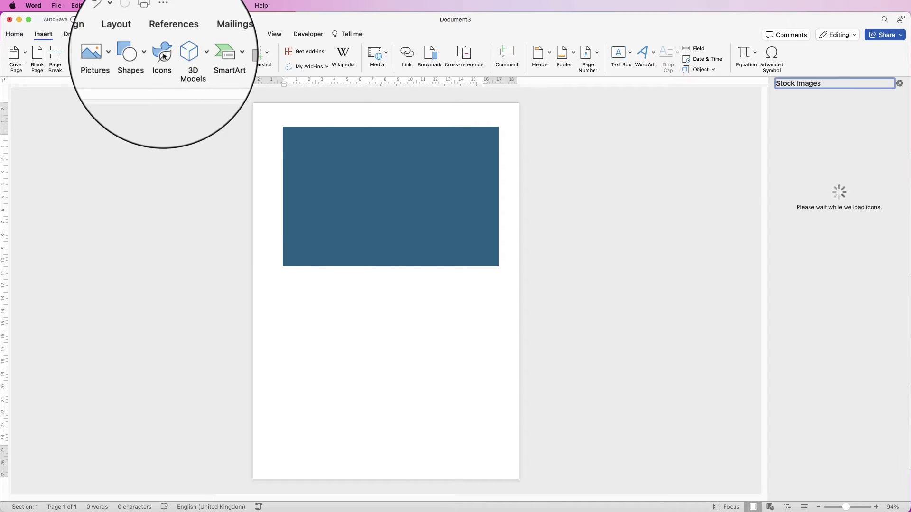
pyautogui.write('co')
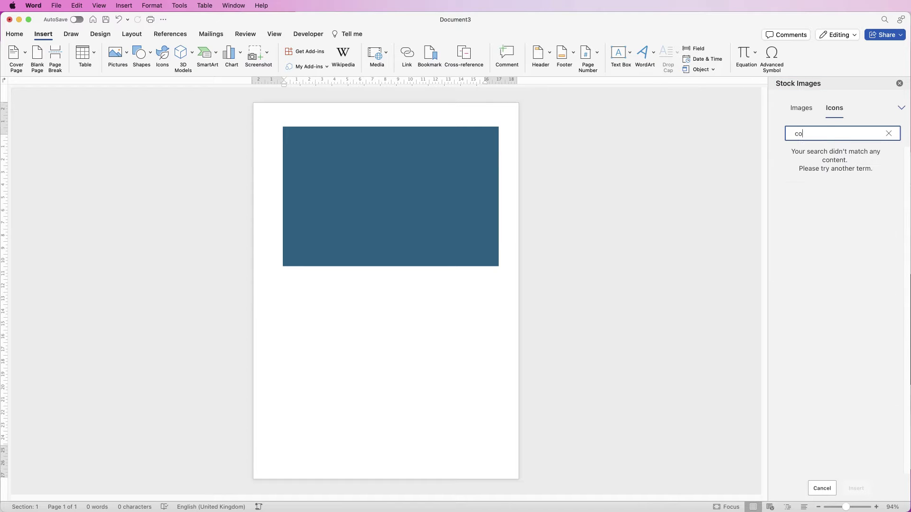
pyautogui.click(826, 190)
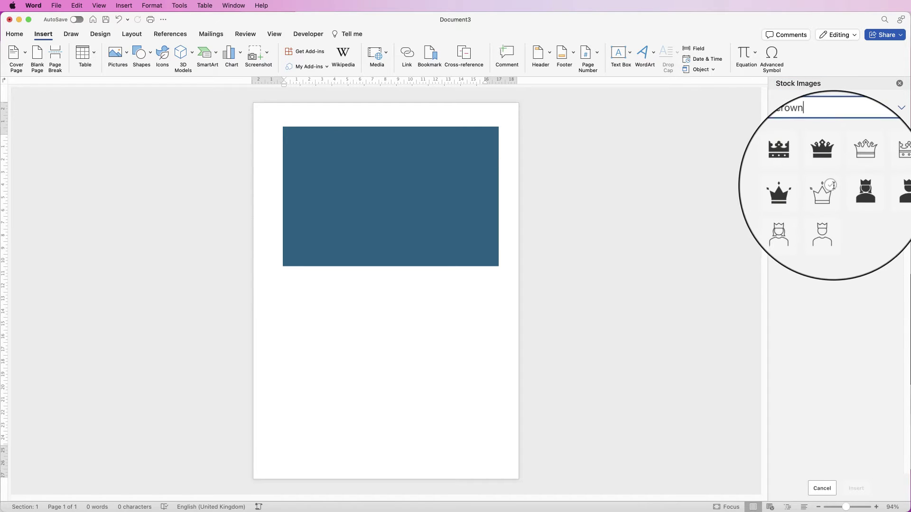
pyautogui.click(850, 491)
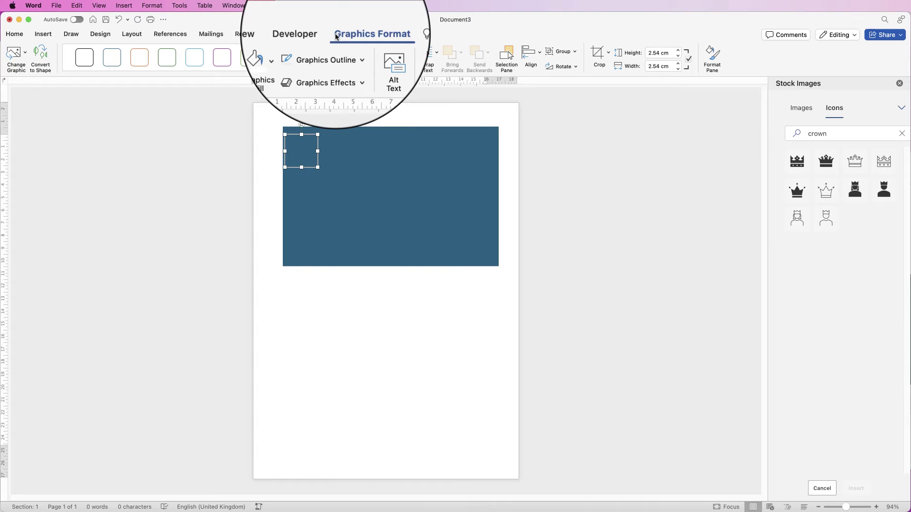
# Change the crown icon's text wrapping to place it in front of the rectangle, and fill it with orange
pyautogui.click(436, 56)
pyautogui.click(462, 147)
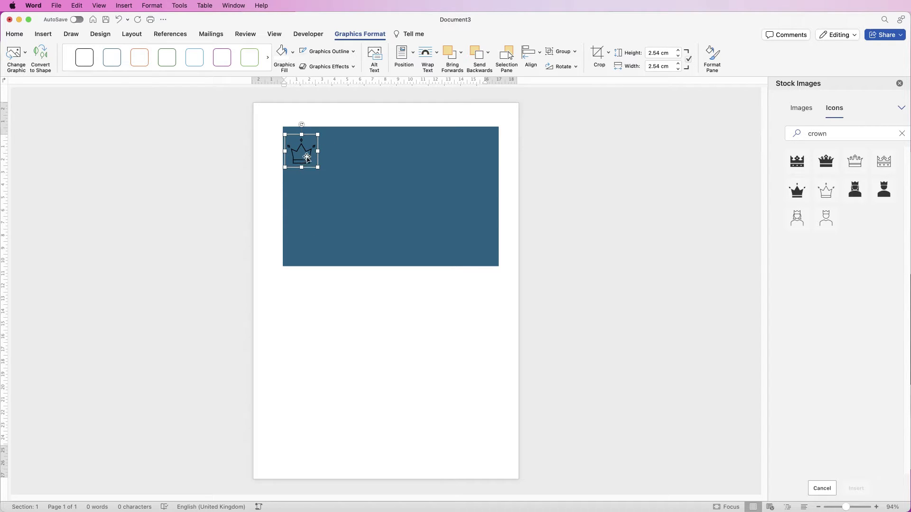
pyautogui.click(293, 52)
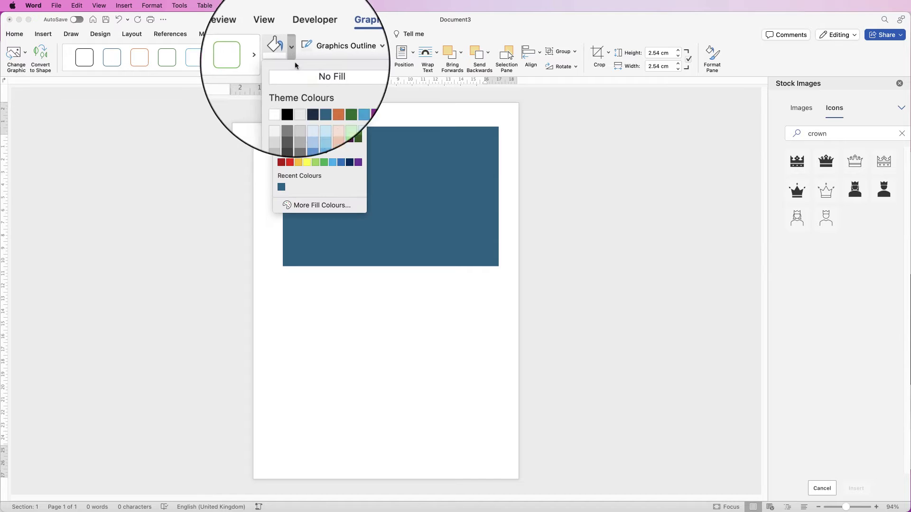
pyautogui.click(325, 98)
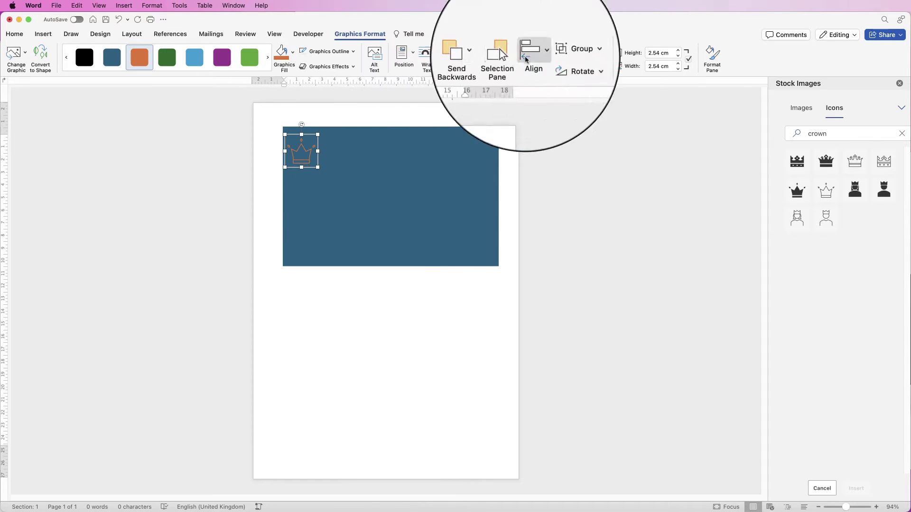
# Give the crown icon a solid orange outline with a width of 1.5 pt
pyautogui.click(714, 57)
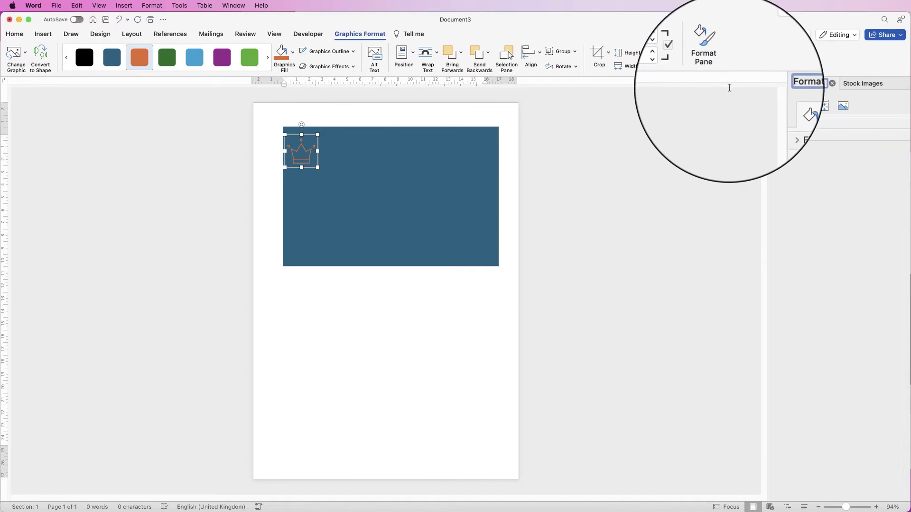
pyautogui.click(777, 136)
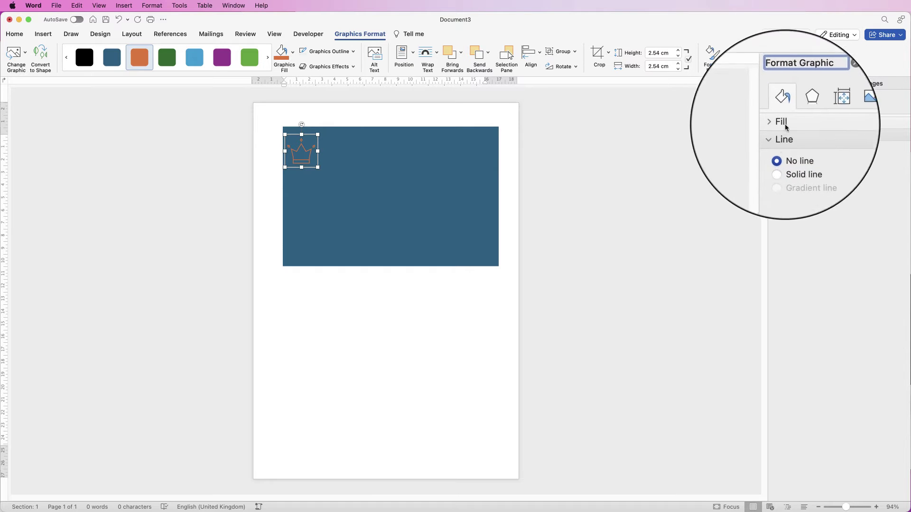
pyautogui.click(780, 159)
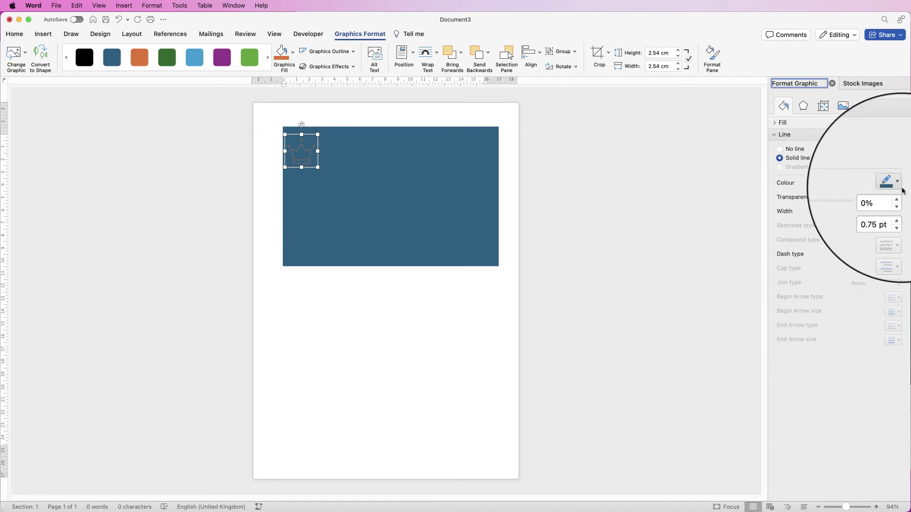
pyautogui.click(898, 184)
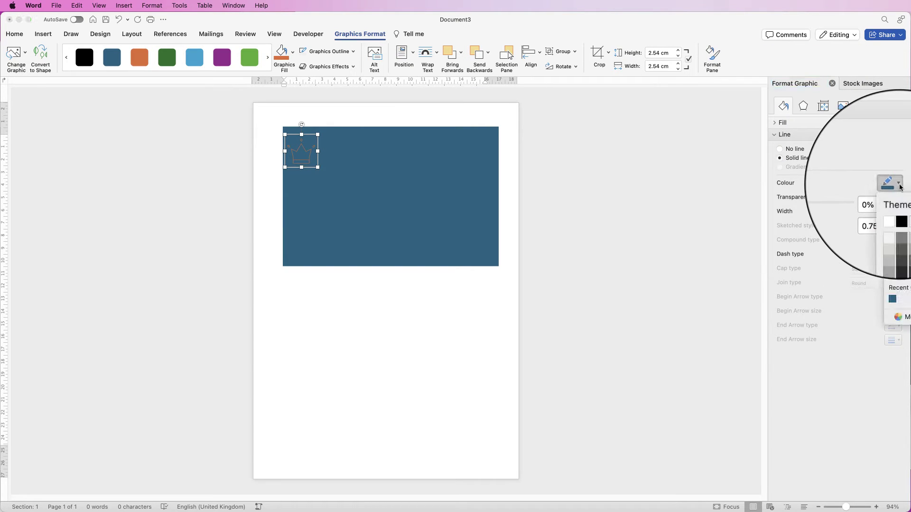
pyautogui.click(904, 209)
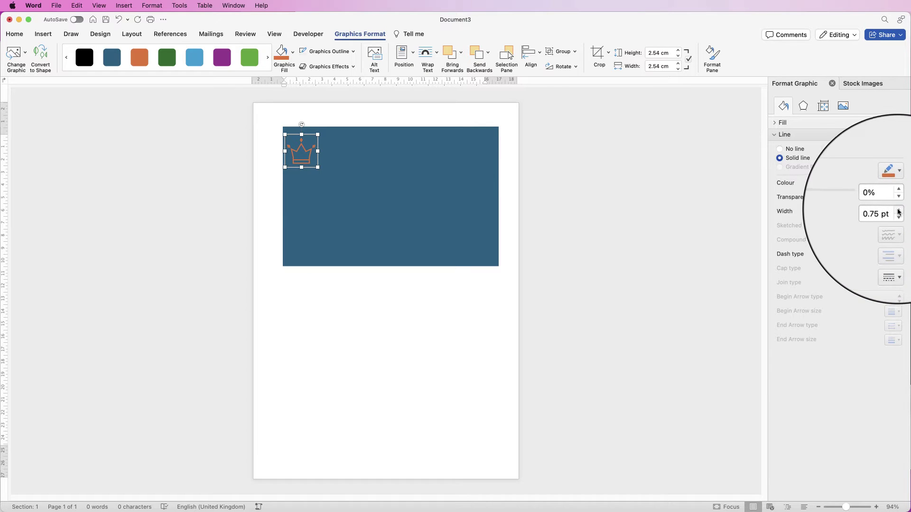
pyautogui.click(899, 212)
pyautogui.click(899, 211)
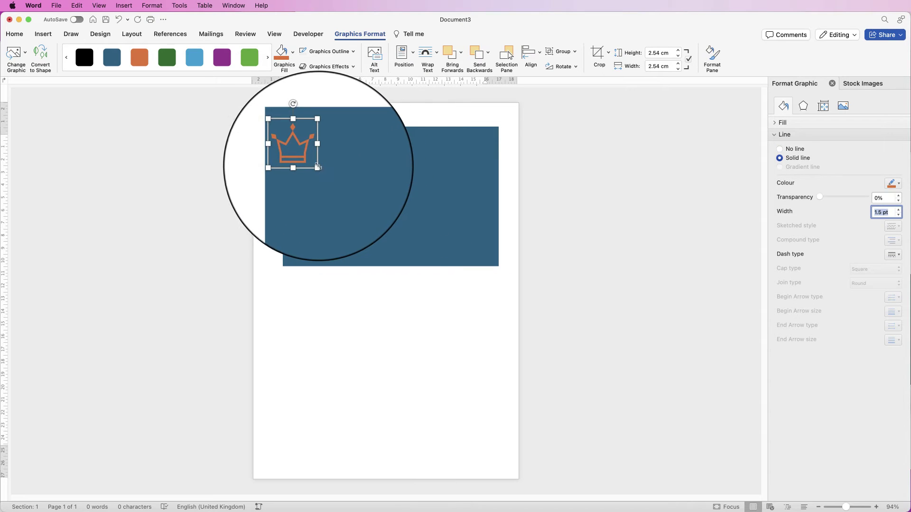
# Enlarge the crown and place it in the upper middle of the rectangle, undoing the accidental shift of the rectangle
pyautogui.moveTo(318, 167); pyautogui.dragTo(407, 178)
pyautogui.moveTo(389, 136); pyautogui.dragTo(389, 141)
pyautogui.moveTo(397, 191); pyautogui.dragTo(390, 192)
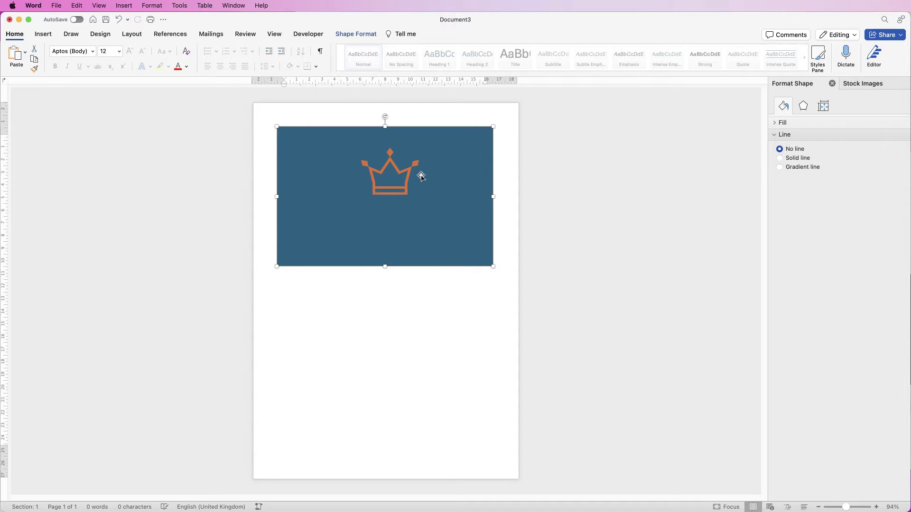
pyautogui.press('super+z')
pyautogui.click(400, 172)
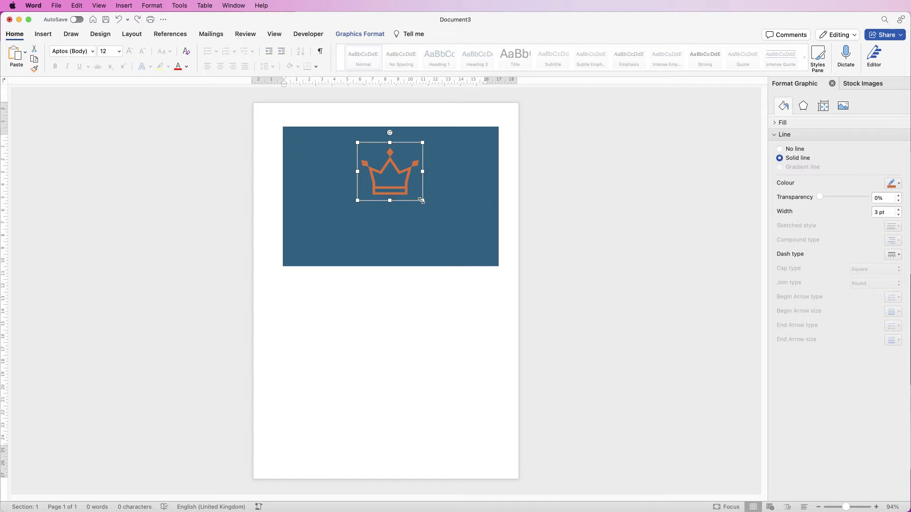
pyautogui.moveTo(421, 201); pyautogui.dragTo(430, 207)
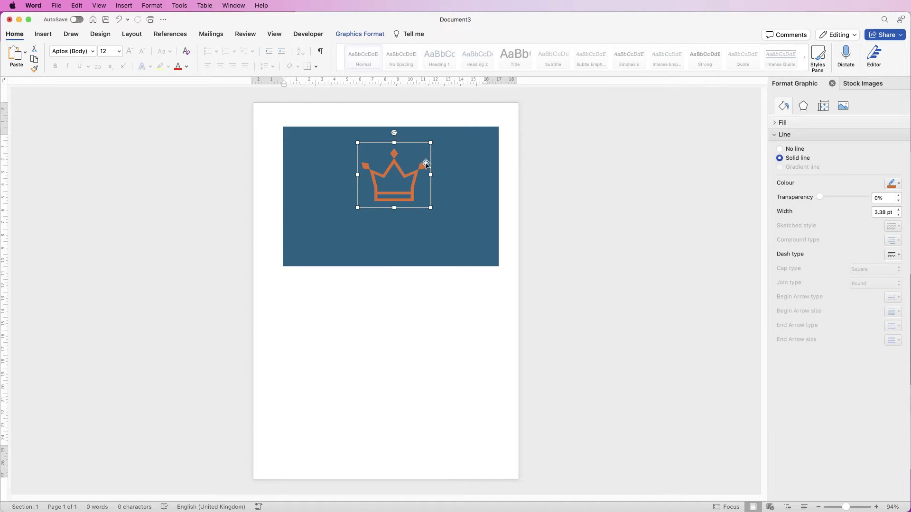
# Select the crown together with the rectangle and align them on their horizontal centres
pyautogui.keyDown('shift'); pyautogui.click(474, 144); pyautogui.keyUp('shift')
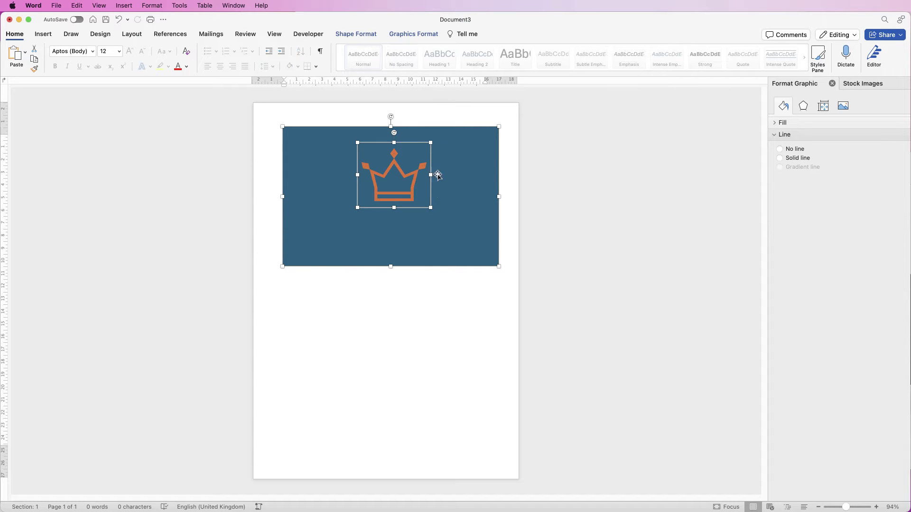
pyautogui.click(412, 35)
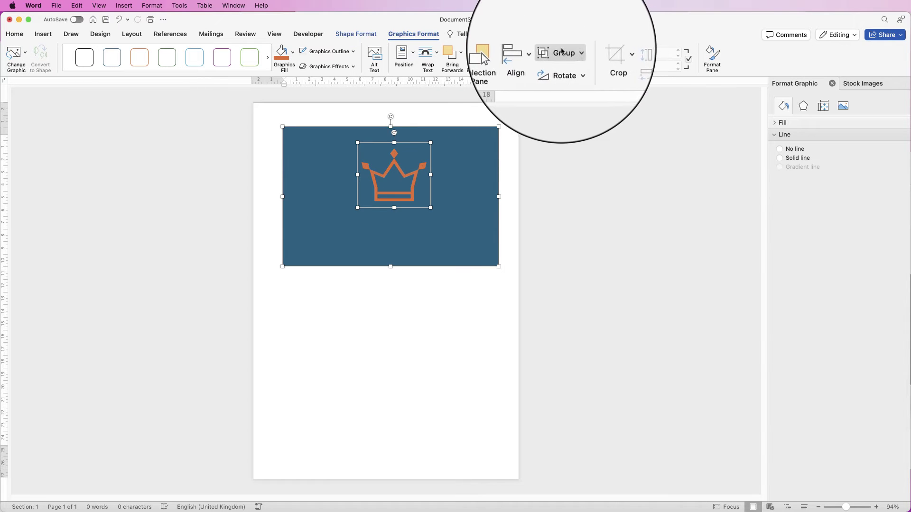
pyautogui.click(522, 52)
pyautogui.click(545, 84)
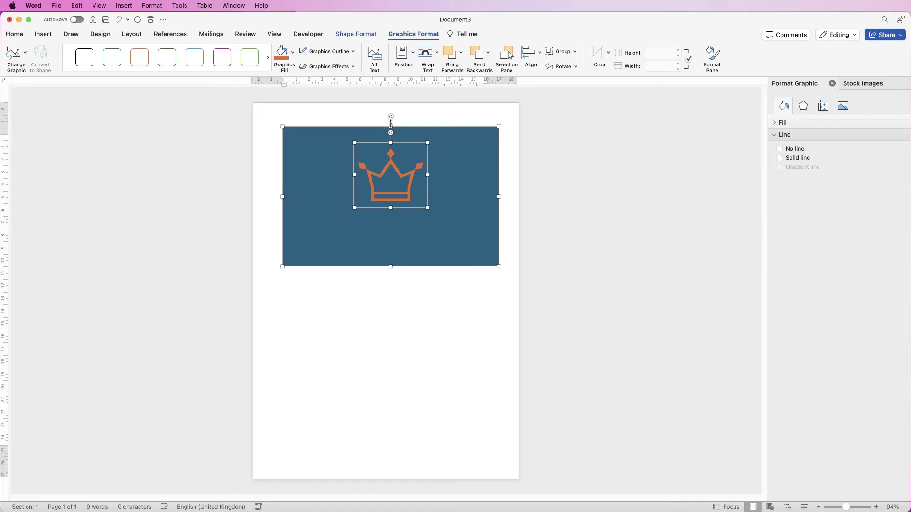
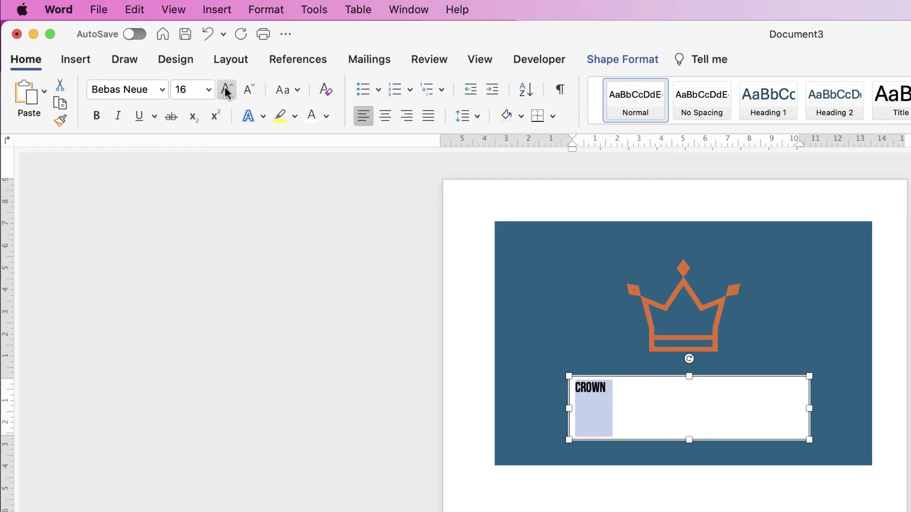
# Increase the CROWN text in the text box to 48 pt and colour it white
pyautogui.click(225, 90)
pyautogui.click(225, 90)
pyautogui.click(226, 90)
pyautogui.click(225, 90)
pyautogui.click(226, 90)
pyautogui.click(225, 91)
pyautogui.click(226, 90)
pyautogui.click(226, 90)
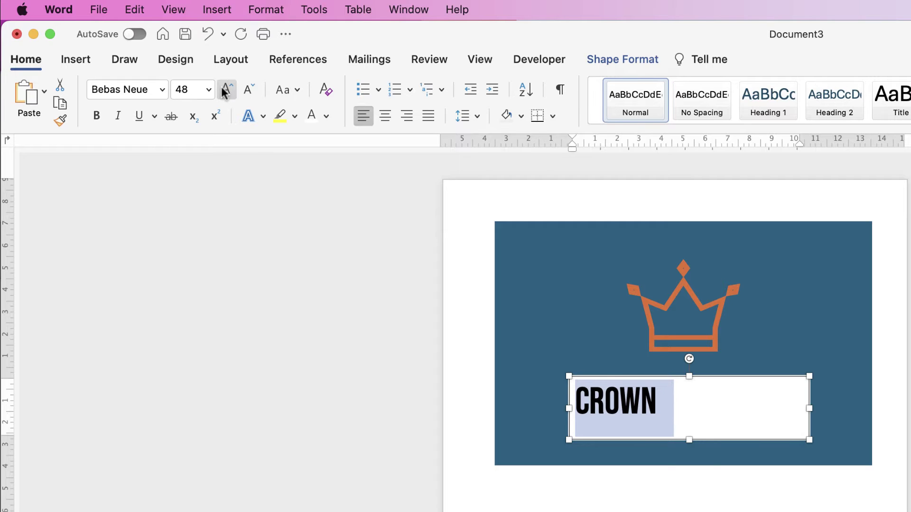
pyautogui.click(327, 117)
pyautogui.click(315, 191)
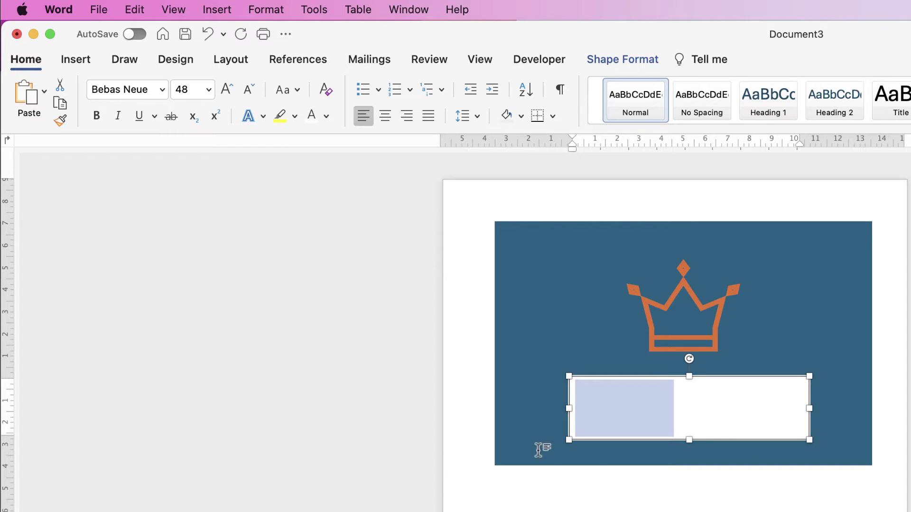
# Remove the outline and the fill from the CROWN text box
pyautogui.click(625, 61)
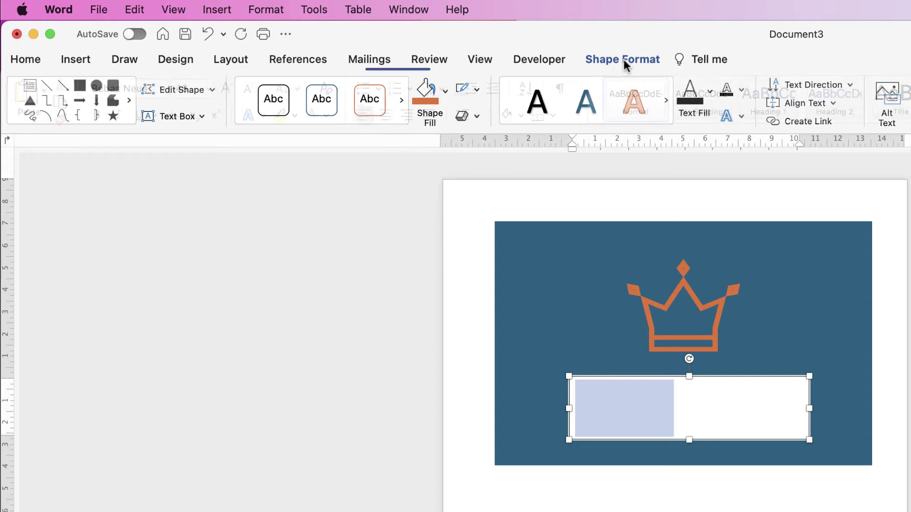
pyautogui.click(480, 91)
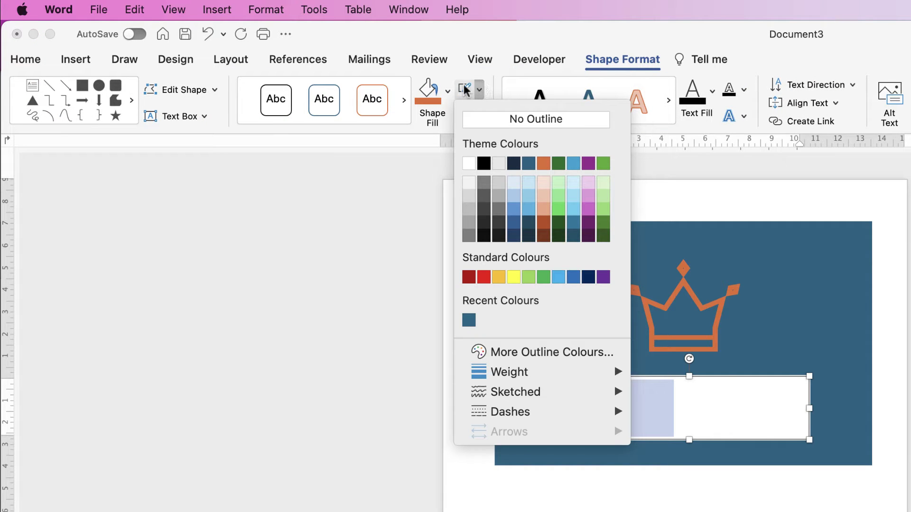
pyautogui.click(480, 122)
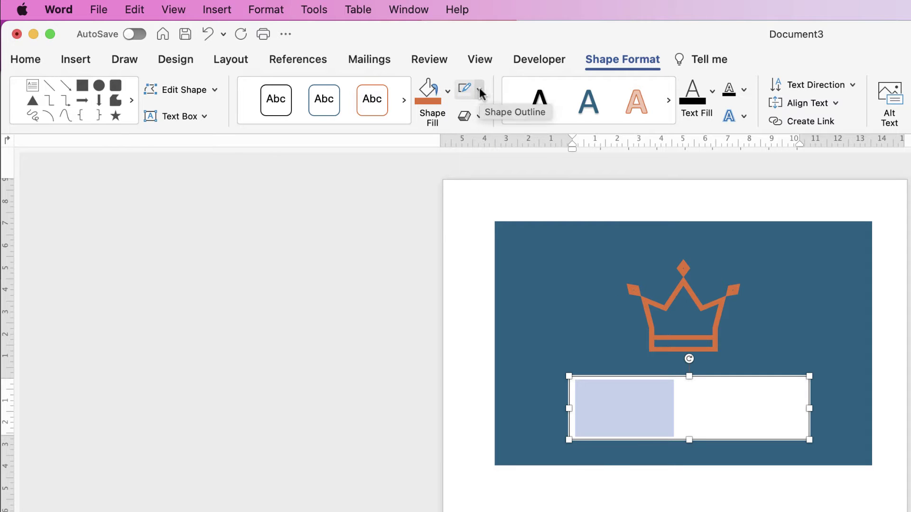
pyautogui.click(447, 93)
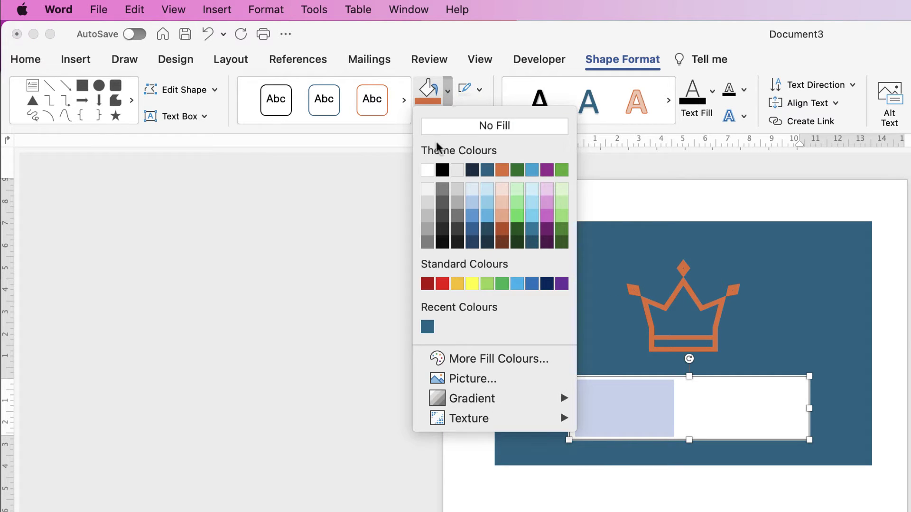
pyautogui.click(439, 126)
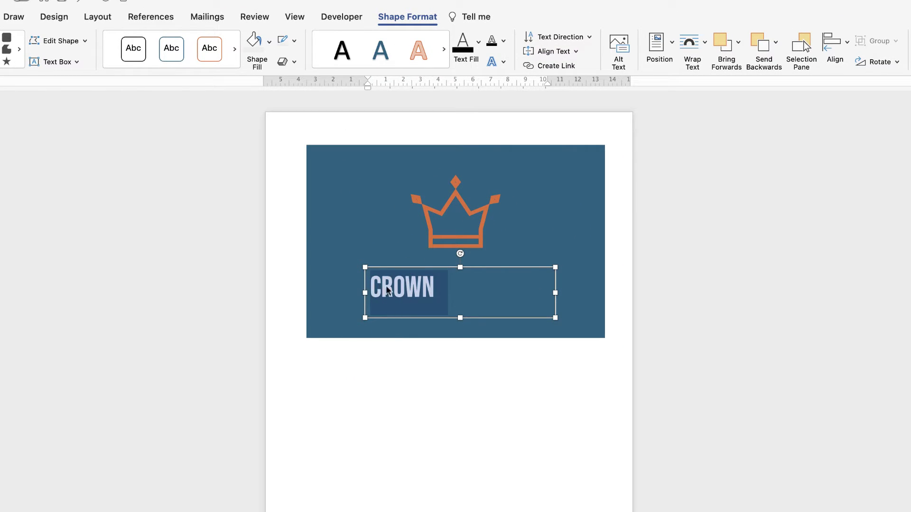
# Expand the character spacing of the CROWN text by 9
pyautogui.rightClick(401, 290)
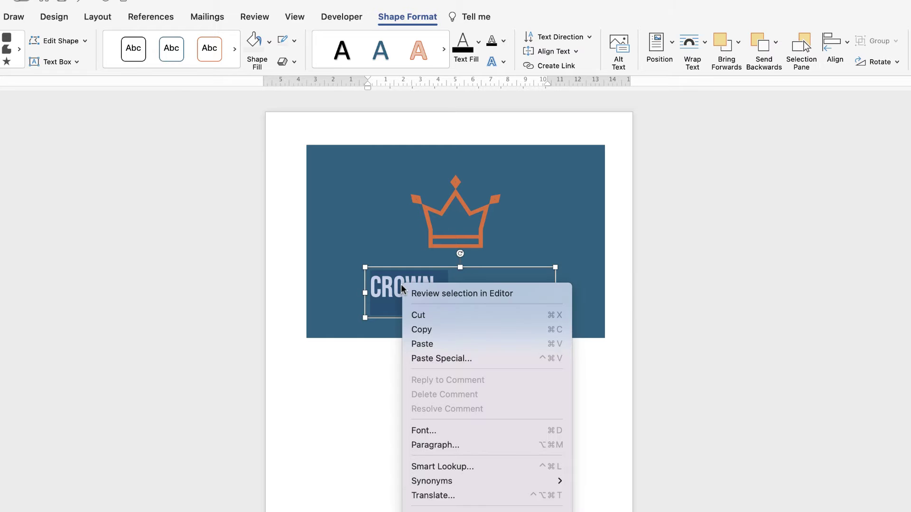
pyautogui.click(421, 430)
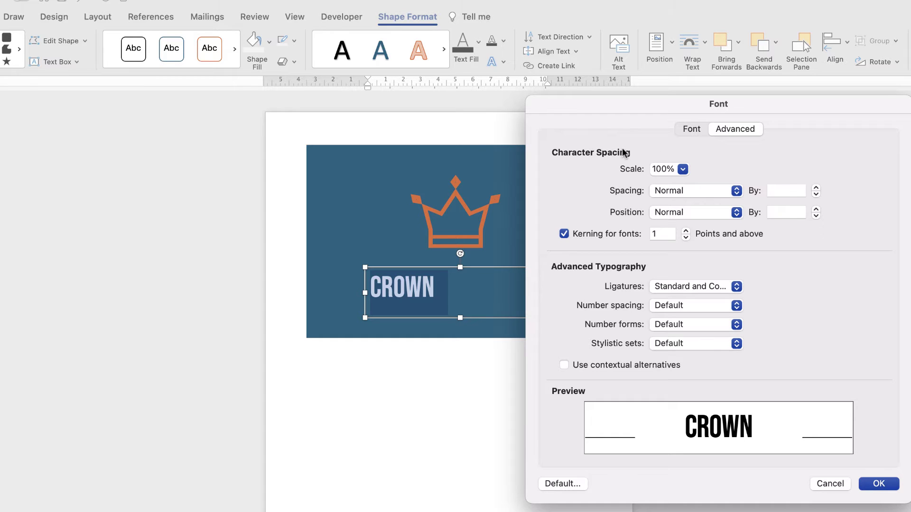
pyautogui.click(791, 193)
pyautogui.write('9')
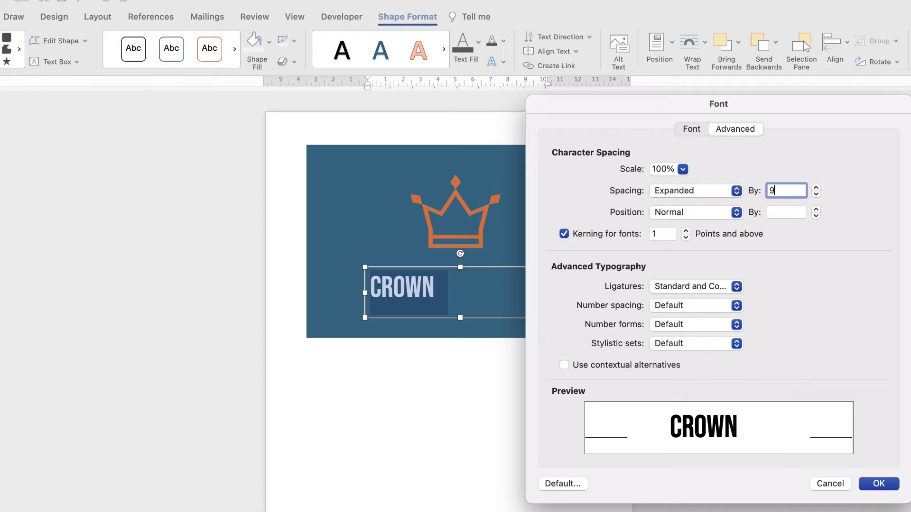
pyautogui.press('Return')
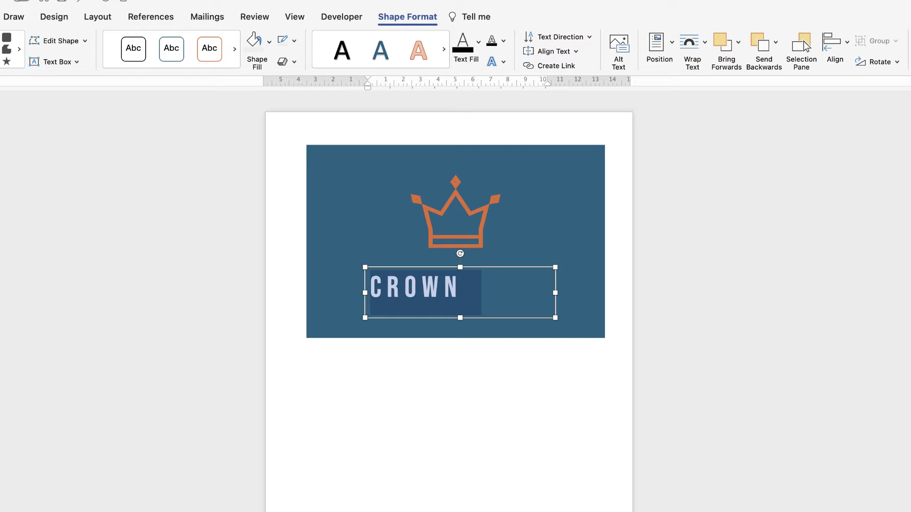
# Shrink the CROWN text box to about 5.9 cm wide and 2.2 cm high, and centre its text
pyautogui.moveTo(555, 293); pyautogui.dragTo(470, 293)
pyautogui.moveTo(418, 318); pyautogui.dragTo(418, 306)
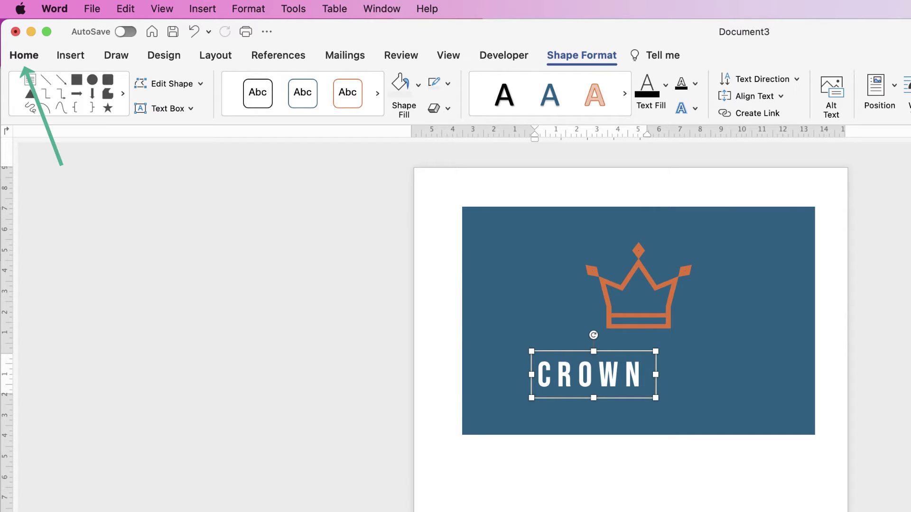
pyautogui.click(23, 55)
pyautogui.press('super+e')
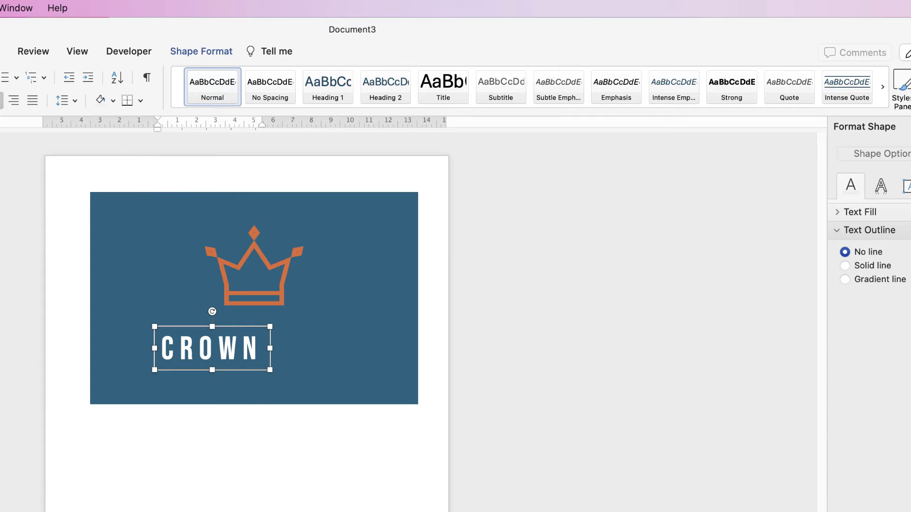
# Select the rectangle together with the CROWN text box and align them on their horizontal centres
pyautogui.keyDown('shift'); pyautogui.click(351, 379); pyautogui.keyUp('shift')
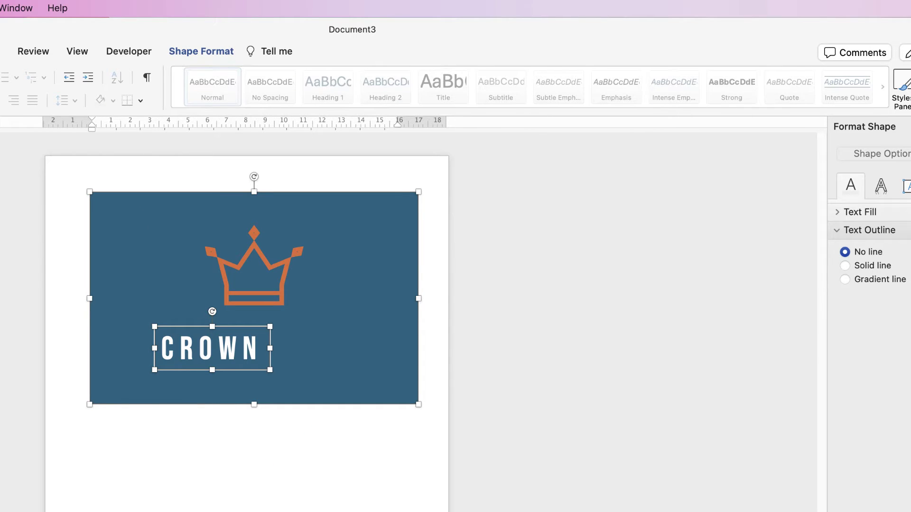
pyautogui.click(672, 79)
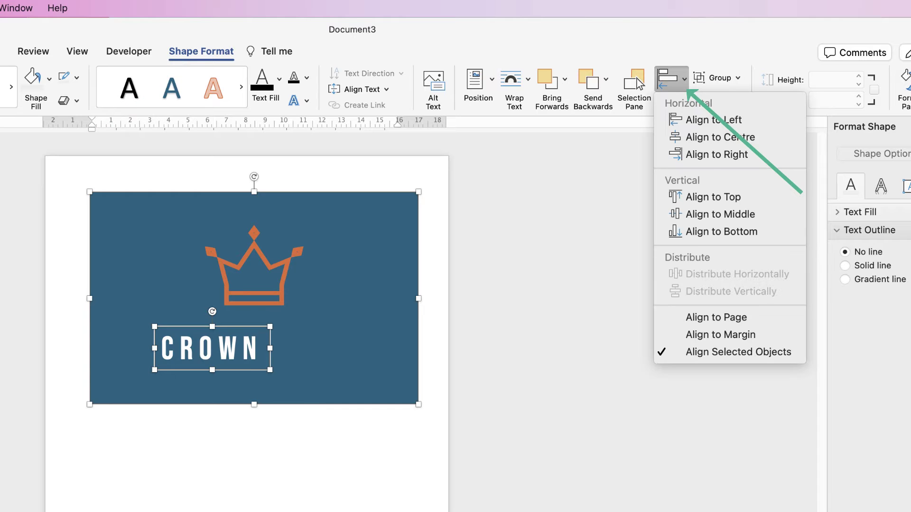
pyautogui.click(721, 137)
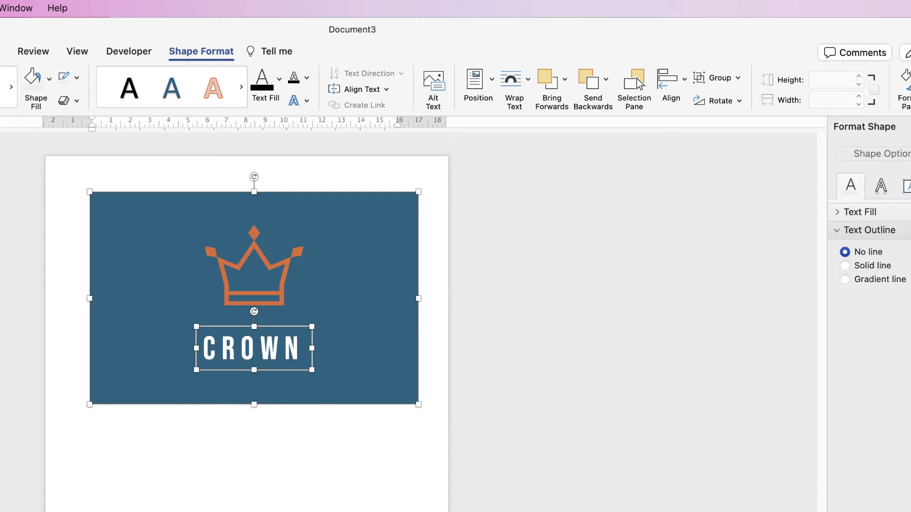
pyautogui.press('Up')
pyautogui.press('Up')
pyautogui.press('Up')
pyautogui.press('Up')
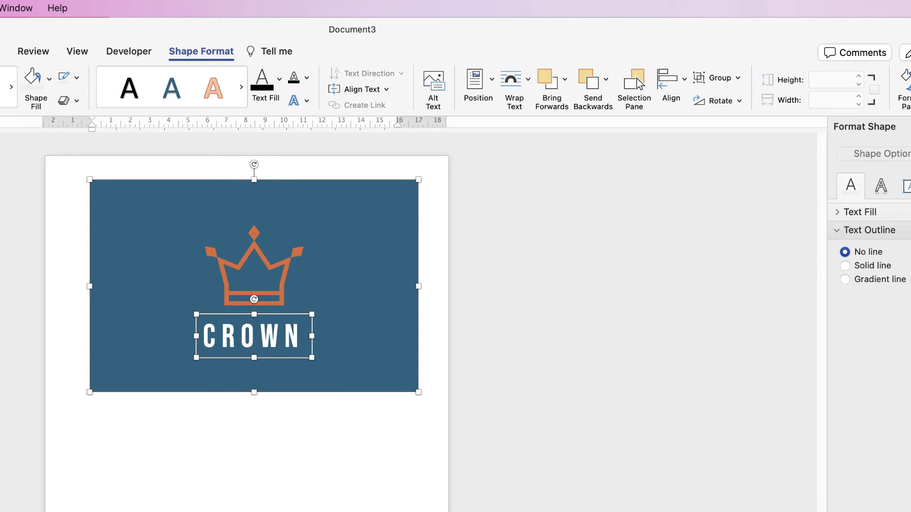
pyautogui.press('Down')
pyautogui.press('Down')
pyautogui.press('Down')
pyautogui.press('Down')
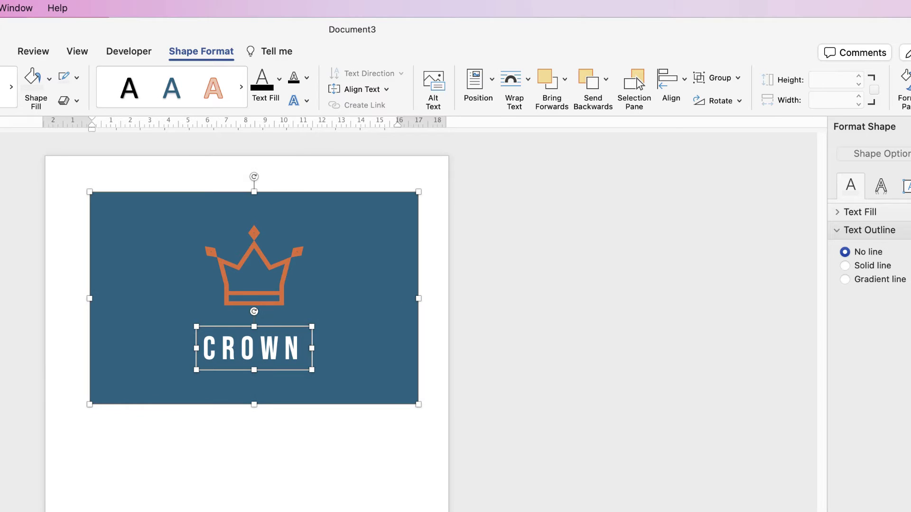
pyautogui.press('Escape')
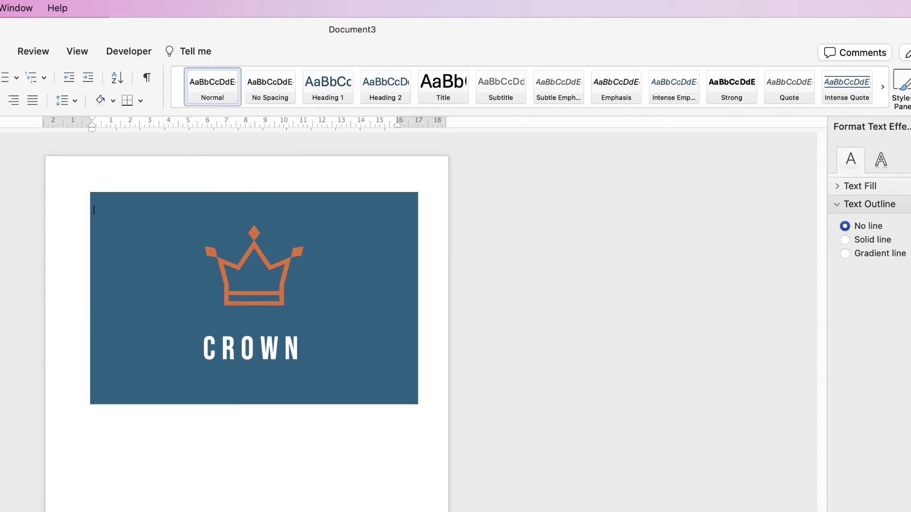
# Move only the CROWN text box up so the word sits just below the crown icon
pyautogui.click(254, 348)
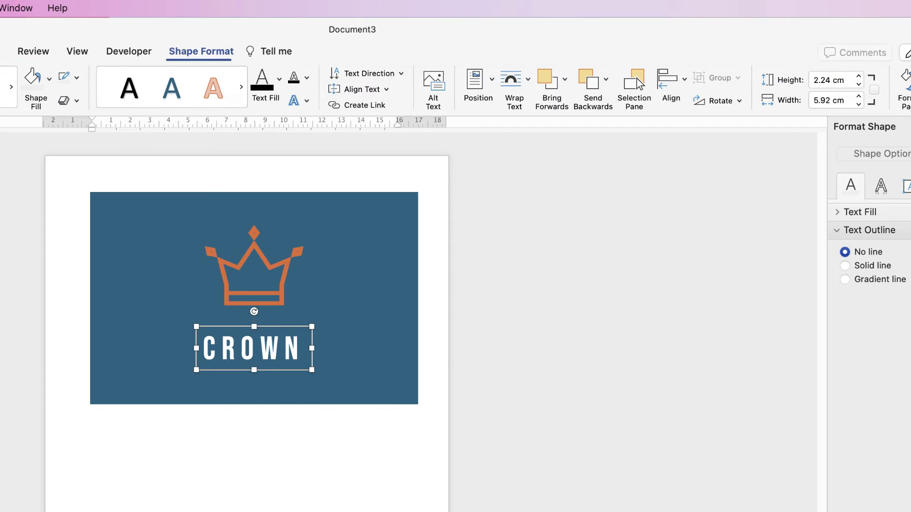
pyautogui.press('Up')
pyautogui.press('Up')
pyautogui.press('Up')
pyautogui.press('Up')
pyautogui.press('Up')
pyautogui.press('Up')
pyautogui.press('Up')
pyautogui.press('Up')
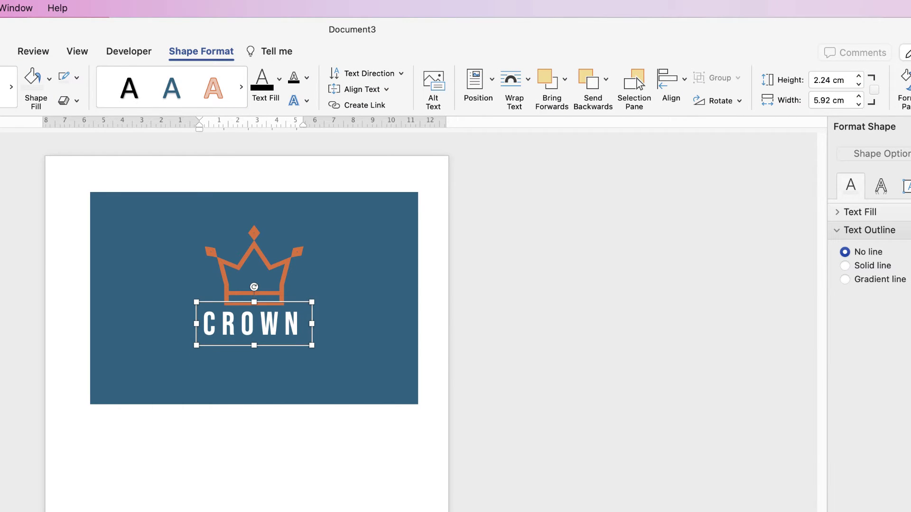
pyautogui.press('Down')
pyautogui.press('Down')
pyautogui.click(254, 379)
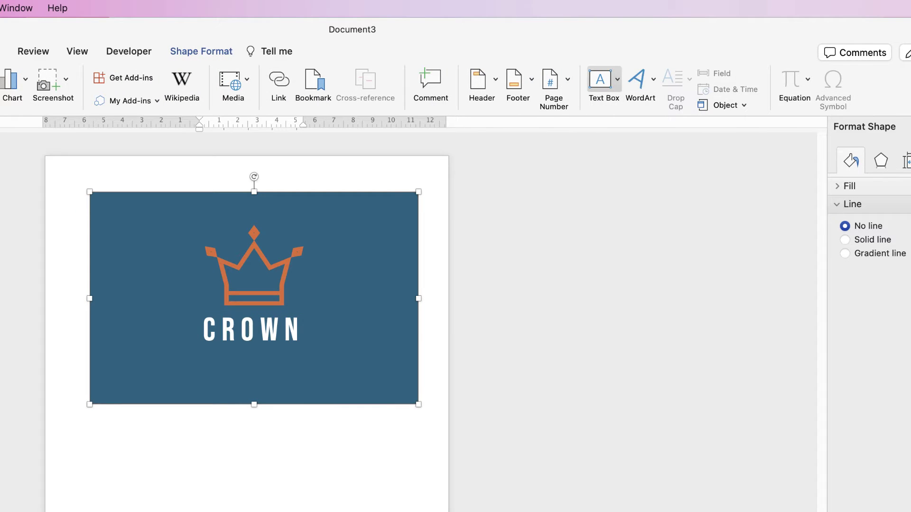
# Draw a wide text box below the CROWN text and enter the company's address in capitals on two lines
pyautogui.click(617, 79)
pyautogui.click(652, 103)
pyautogui.moveTo(142, 356)
pyautogui.mouseDown()
pyautogui.moveTo(147, 381)
pyautogui.moveTo(380, 395)
pyautogui.mouseUp()
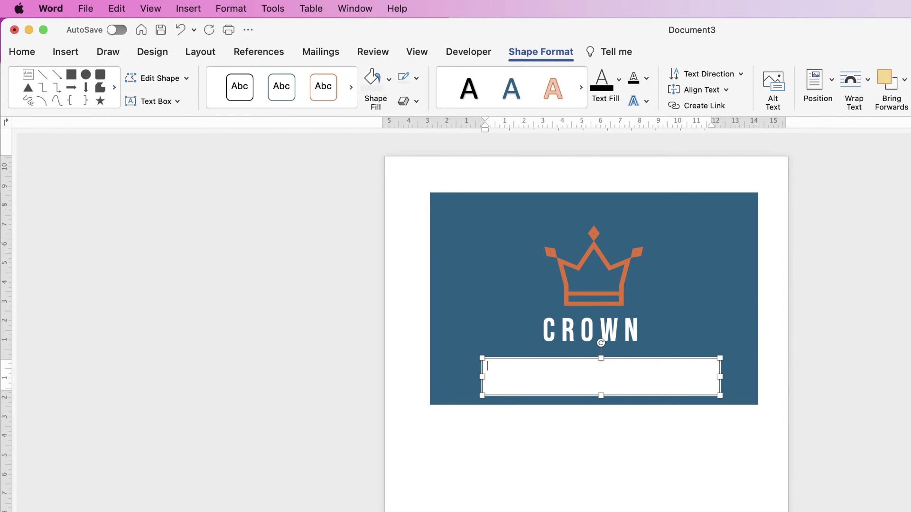
pyautogui.write('35 WATERFRONT PARK')
pyautogui.press('Return')
pyautogui.write('CITY')
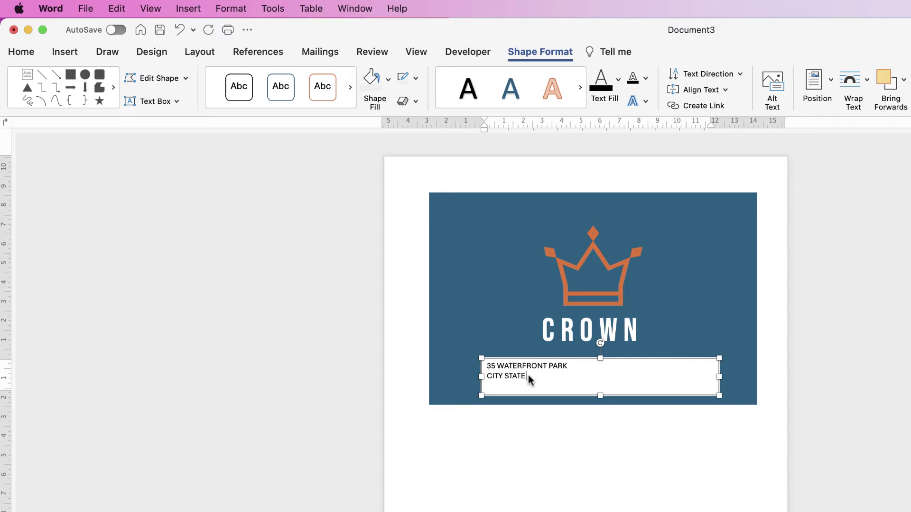
pyautogui.write(' STATE')
# Set both lines of the address text in the Helvetica font
pyautogui.moveTo(529, 375); pyautogui.dragTo(486, 367)
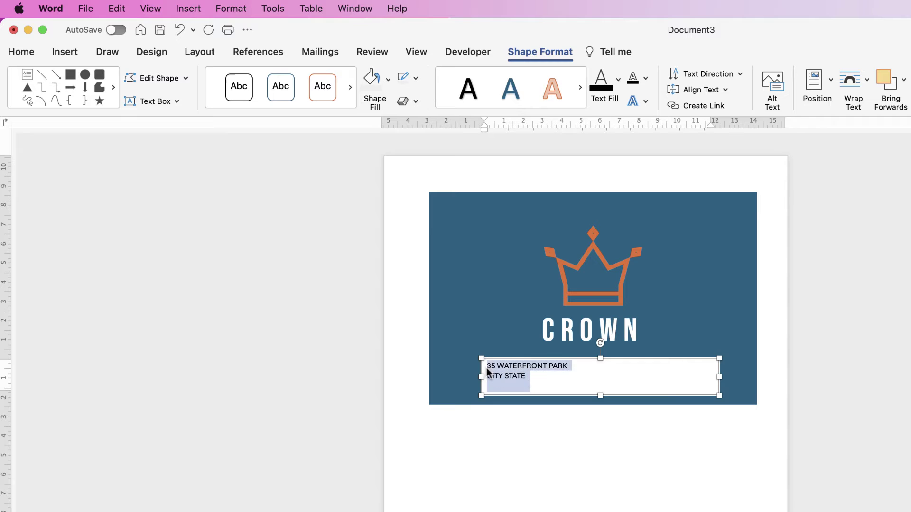
pyautogui.click(22, 53)
pyautogui.click(140, 77)
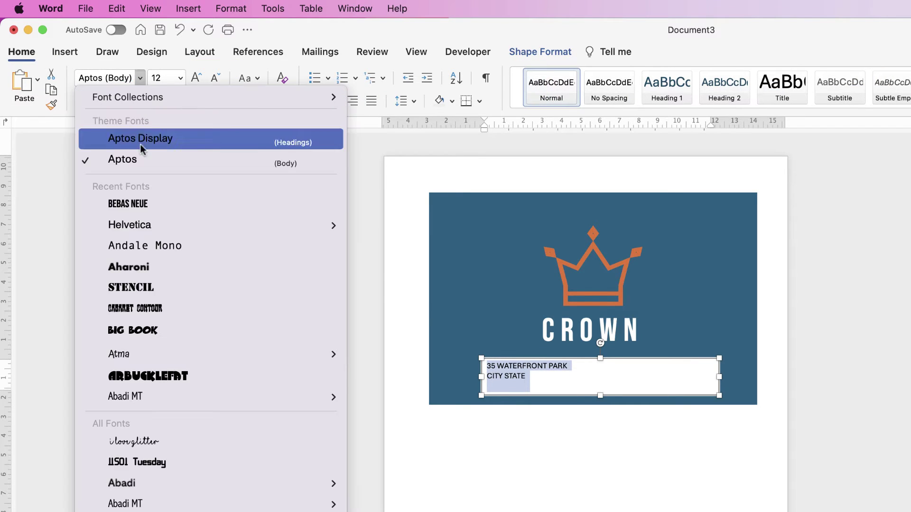
pyautogui.click(124, 225)
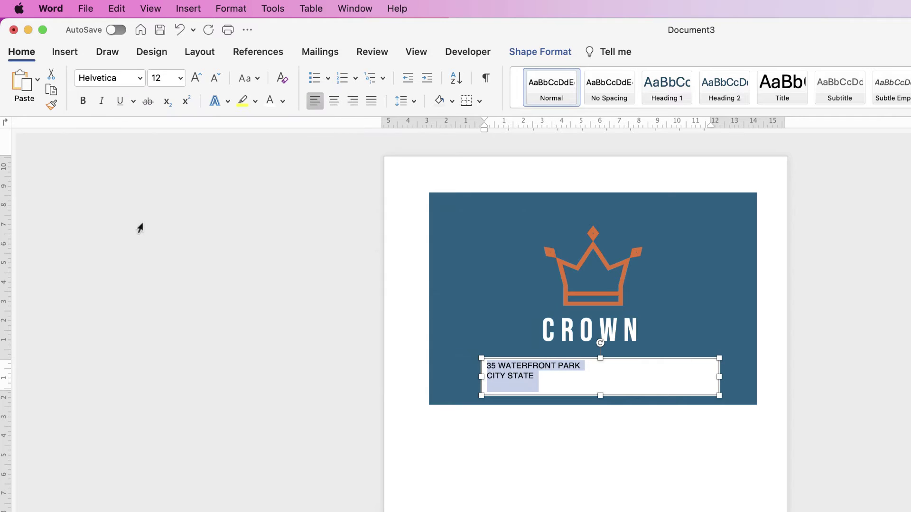
# Remove the outline and the fill from the address text box
pyautogui.click(544, 52)
pyautogui.click(416, 78)
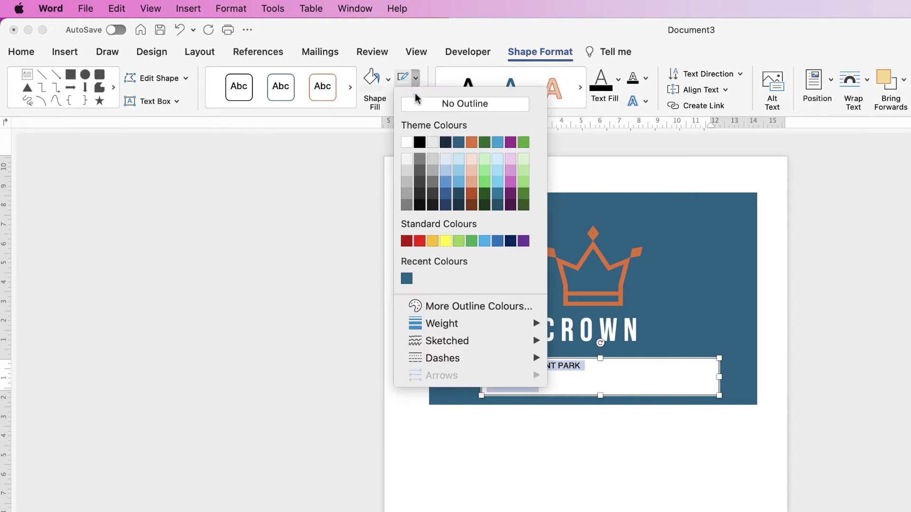
pyautogui.click(388, 79)
pyautogui.click(388, 78)
pyautogui.click(379, 111)
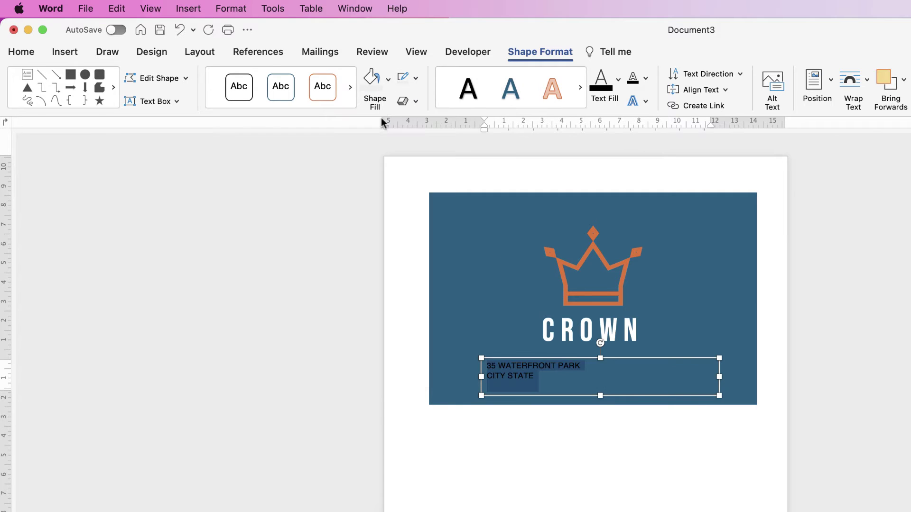
# Colour the address text white and centre it in its text box
pyautogui.click(19, 52)
pyautogui.click(284, 104)
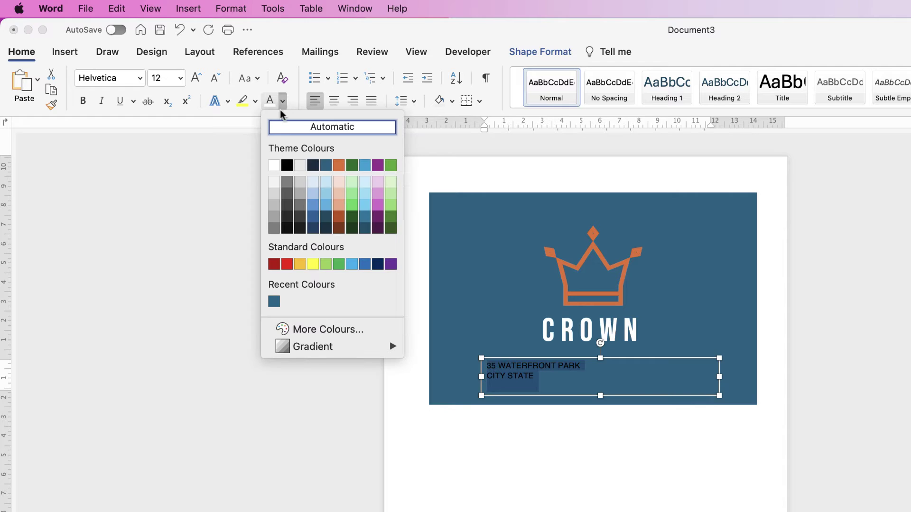
pyautogui.click(274, 170)
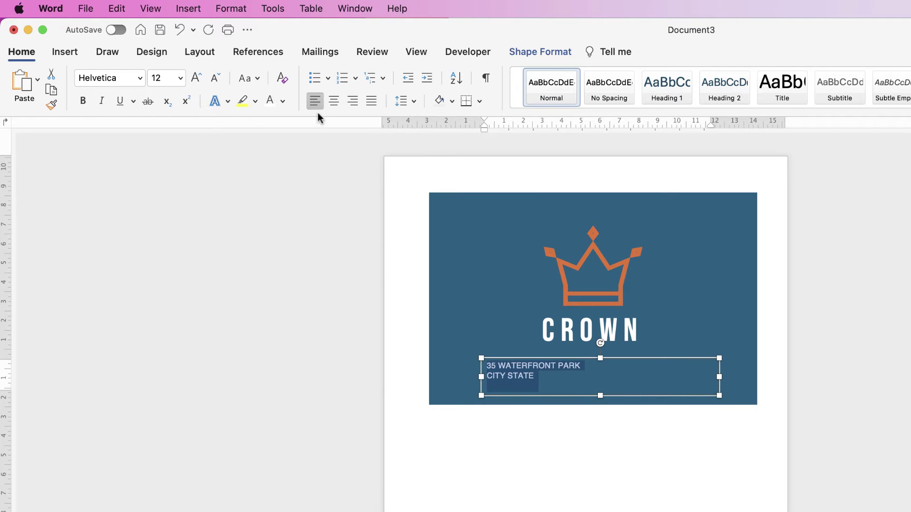
pyautogui.click(334, 101)
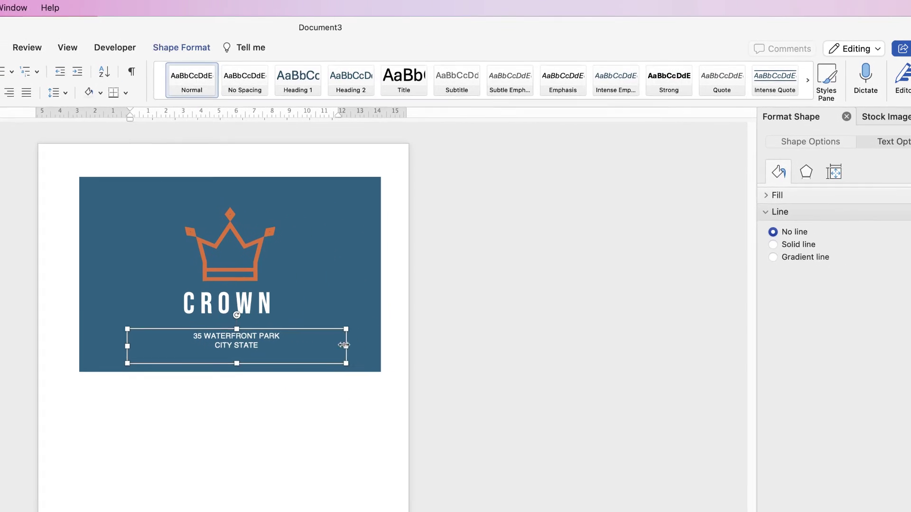
# Shrink the address text box to fit its two lines and align it to the horizontal centre of the blue rectangle
pyautogui.moveTo(592, 367); pyautogui.dragTo(491, 364)
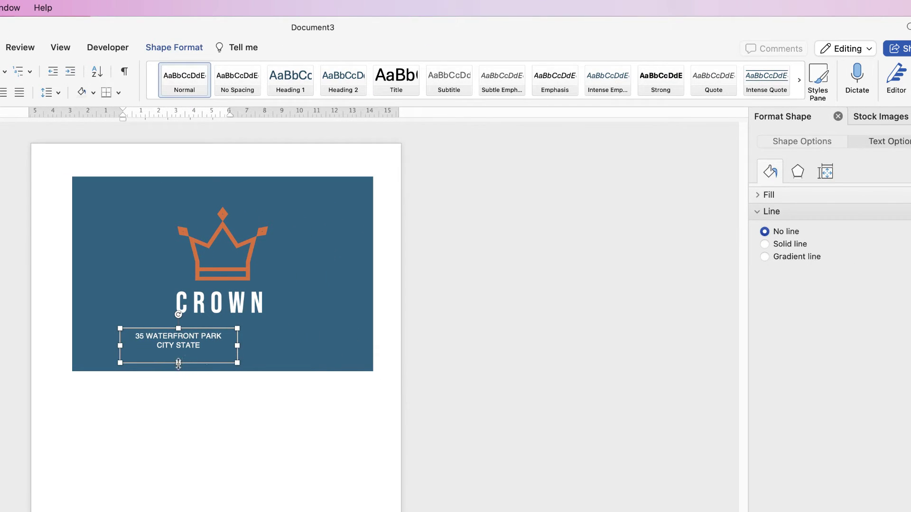
pyautogui.moveTo(178, 363); pyautogui.dragTo(178, 357)
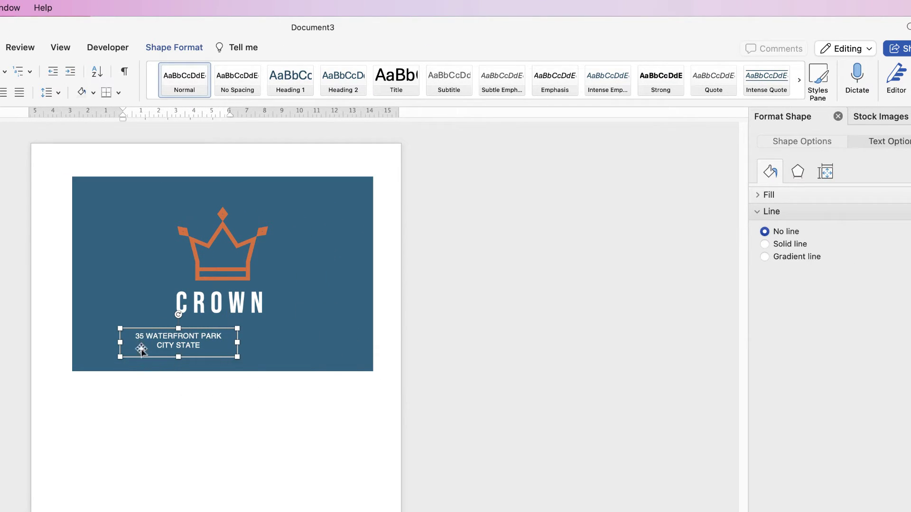
pyautogui.keyDown('shift'); pyautogui.click(340, 318); pyautogui.keyUp('shift')
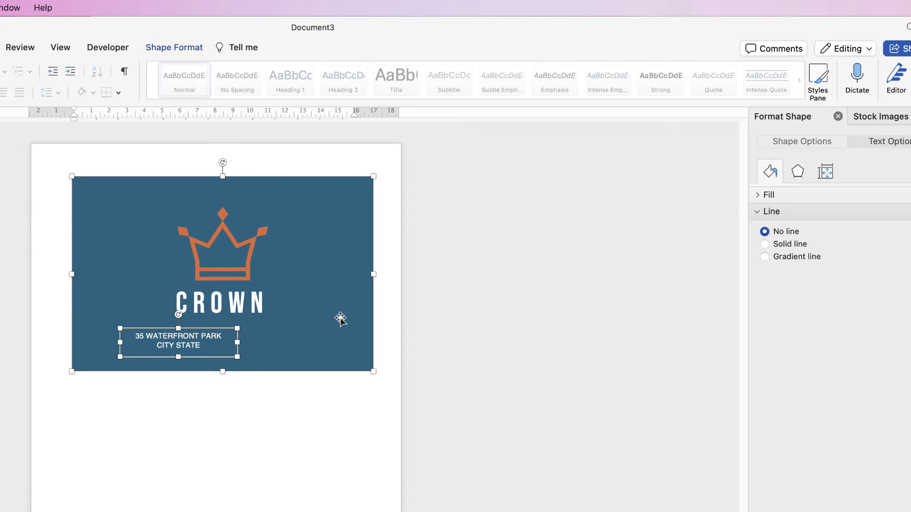
pyautogui.click(172, 48)
pyautogui.click(616, 76)
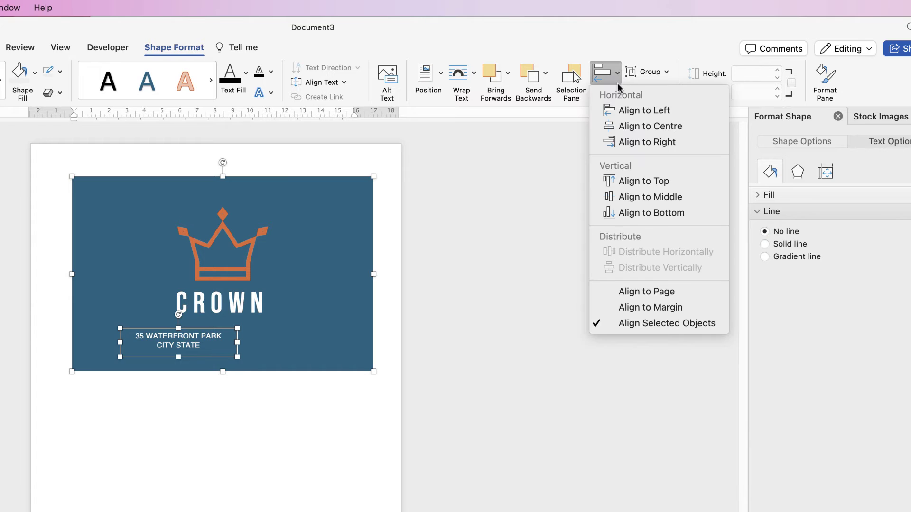
pyautogui.click(617, 124)
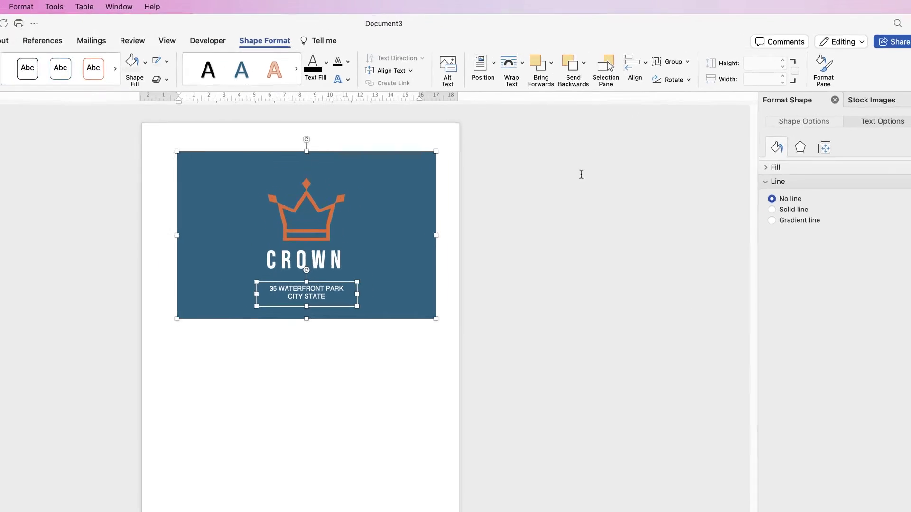
# Group the address text, CROWN label, crown icon and blue rectangle, and nudge the group slightly towards the page's upper-left corner
pyautogui.click(333, 502)
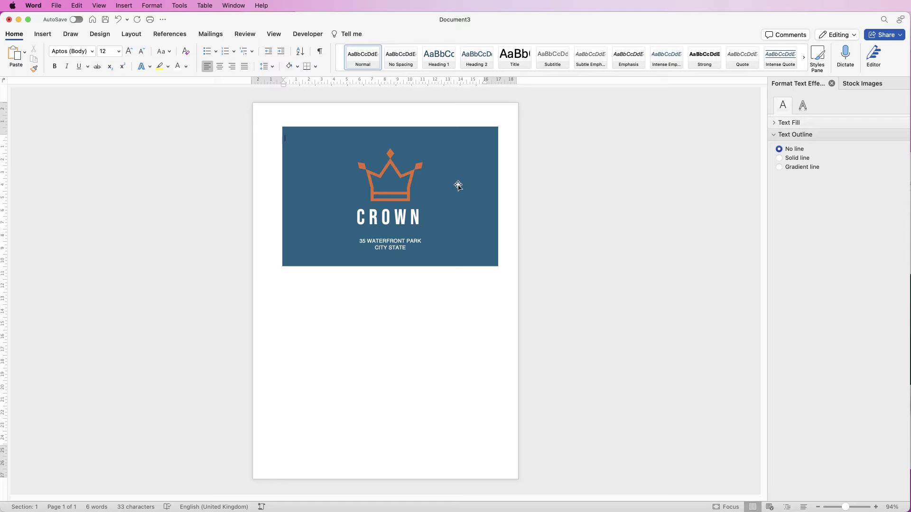
pyautogui.click(393, 245)
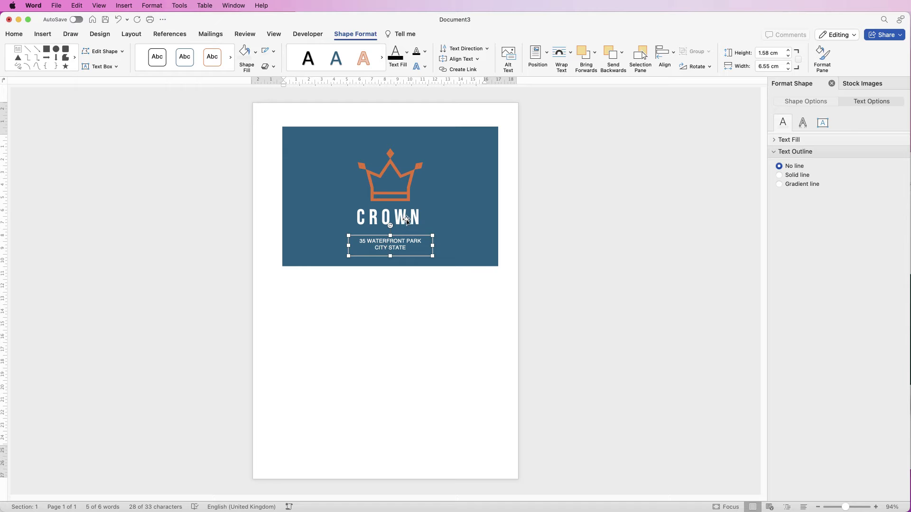
pyautogui.keyDown('shift'); pyautogui.click(404, 219); pyautogui.keyUp('shift')
pyautogui.keyDown('shift'); pyautogui.click(408, 186); pyautogui.keyUp('shift')
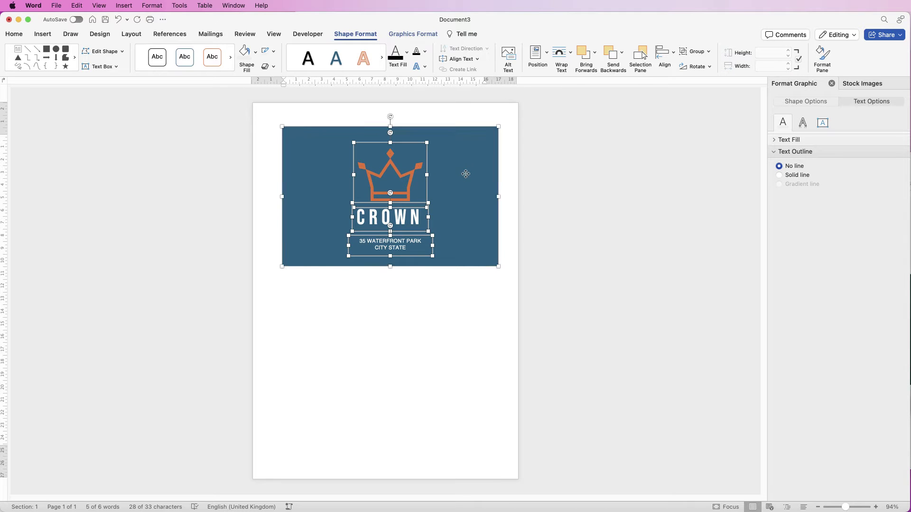
pyautogui.keyDown('shift'); pyautogui.click(466, 174); pyautogui.keyUp('shift')
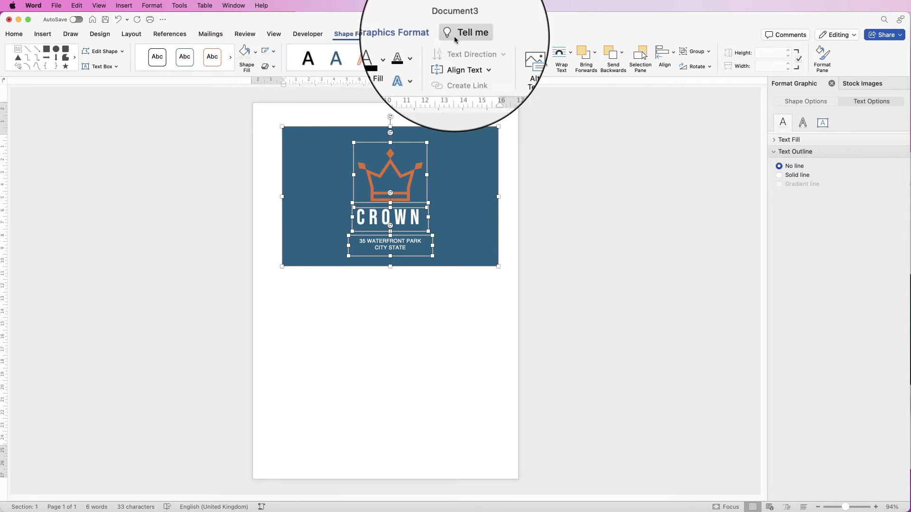
pyautogui.click(703, 52)
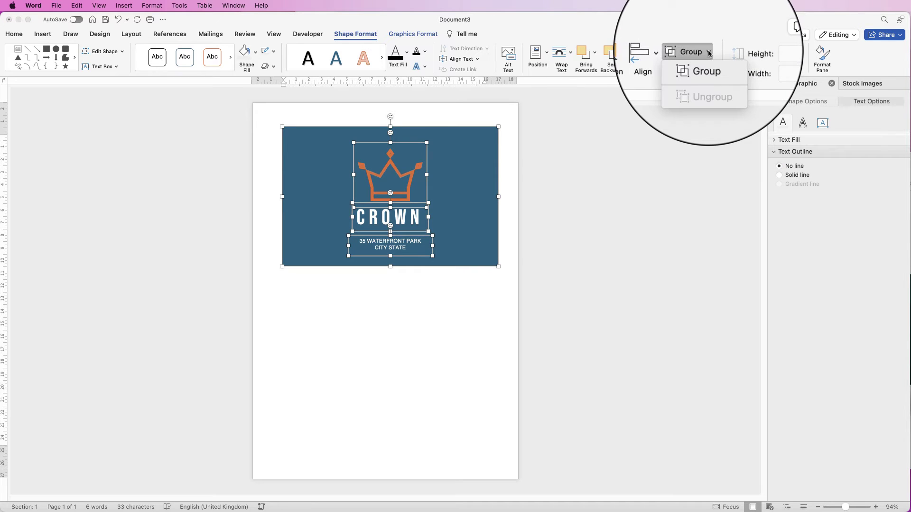
pyautogui.click(703, 63)
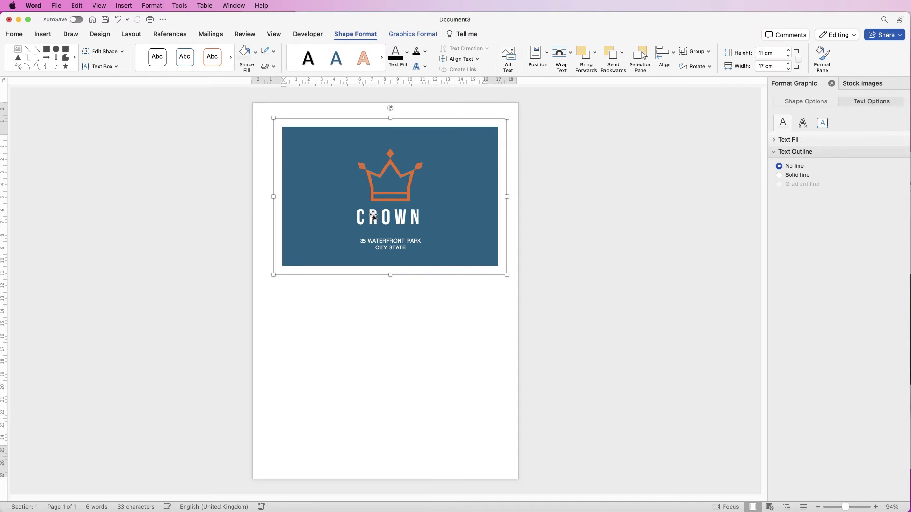
pyautogui.moveTo(410, 205)
pyautogui.mouseDown()
pyautogui.moveTo(380, 239)
pyautogui.moveTo(444, 211)
pyautogui.moveTo(397, 197)
pyautogui.moveTo(427, 213)
pyautogui.moveTo(406, 196)
pyautogui.mouseUp()
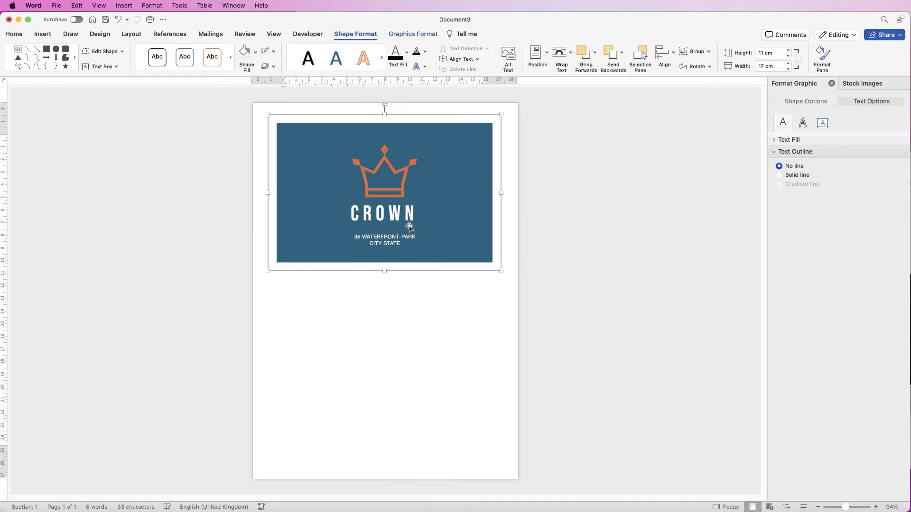
# Save the grouped logo as the PNG picture Picture 2 on the Desktop
pyautogui.rightClick(379, 181)
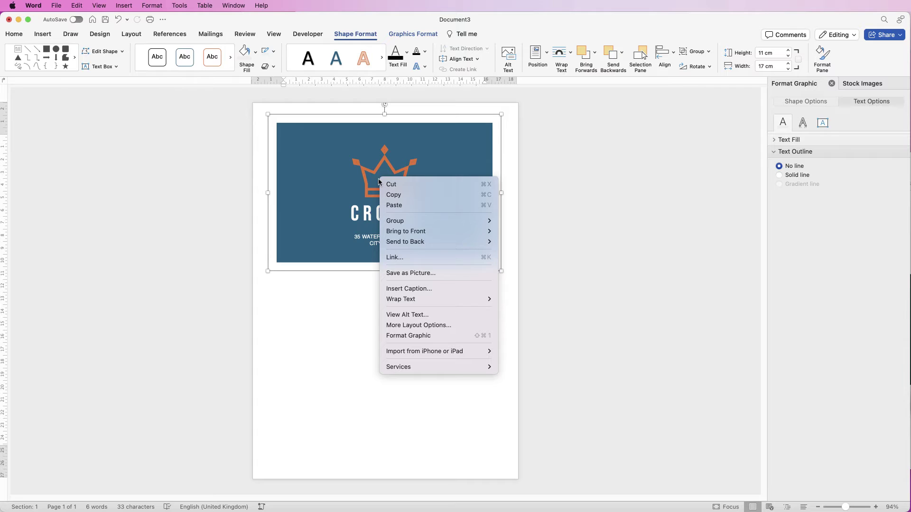
pyautogui.click(406, 273)
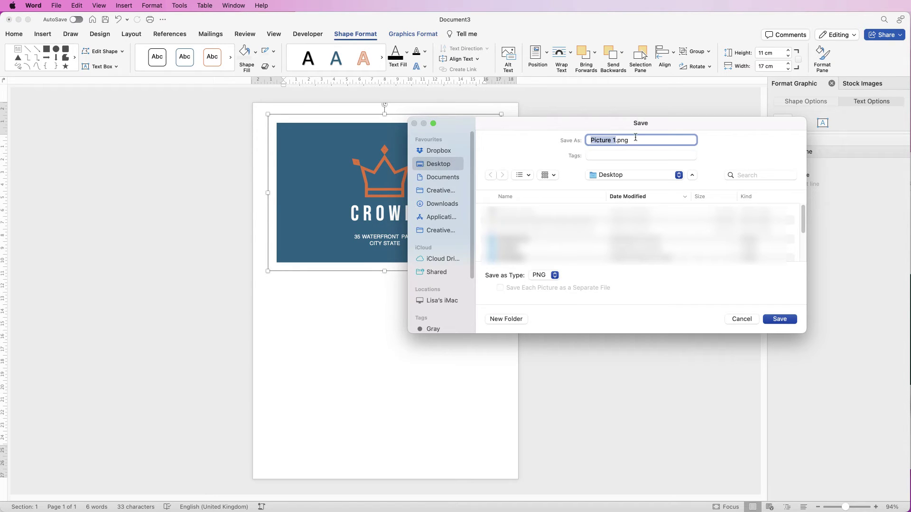
pyautogui.click(615, 141)
pyautogui.press('Return')
pyautogui.click(401, 294)
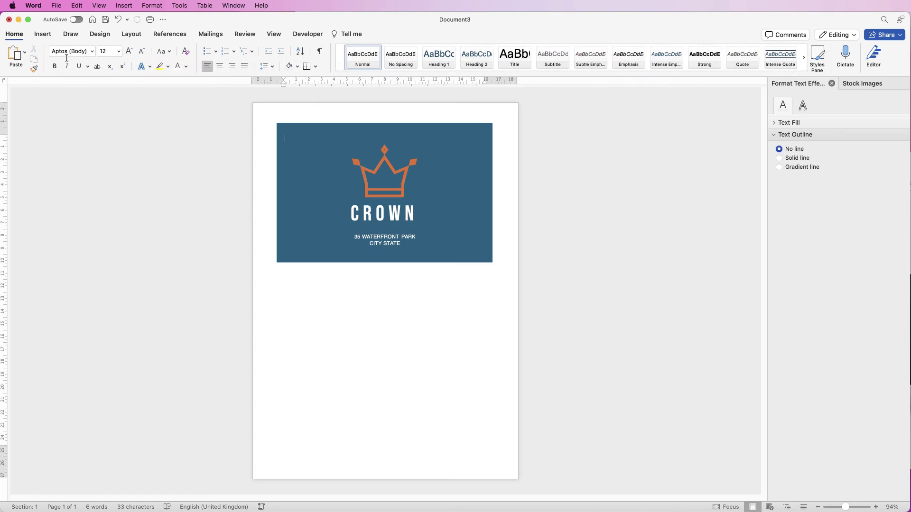
# Insert the saved Picture 2.png from the Desktop into the document
pyautogui.click(42, 35)
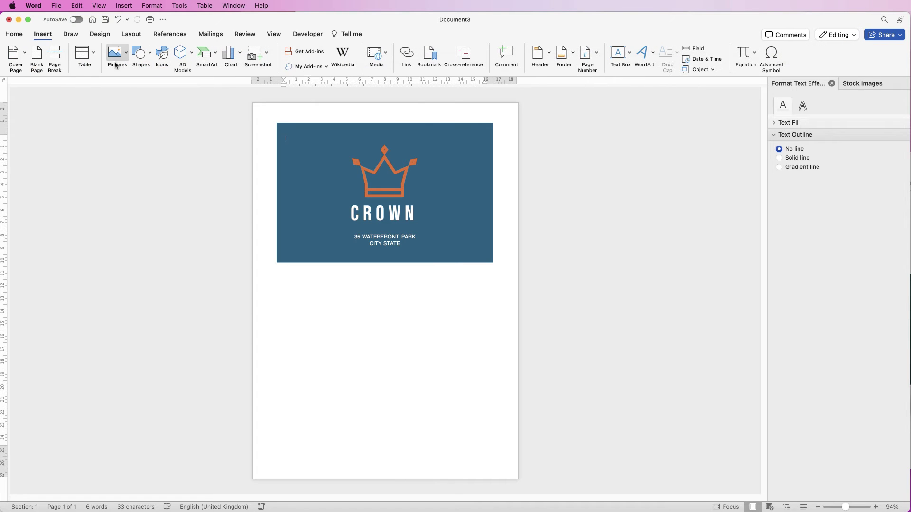
pyautogui.click(128, 55)
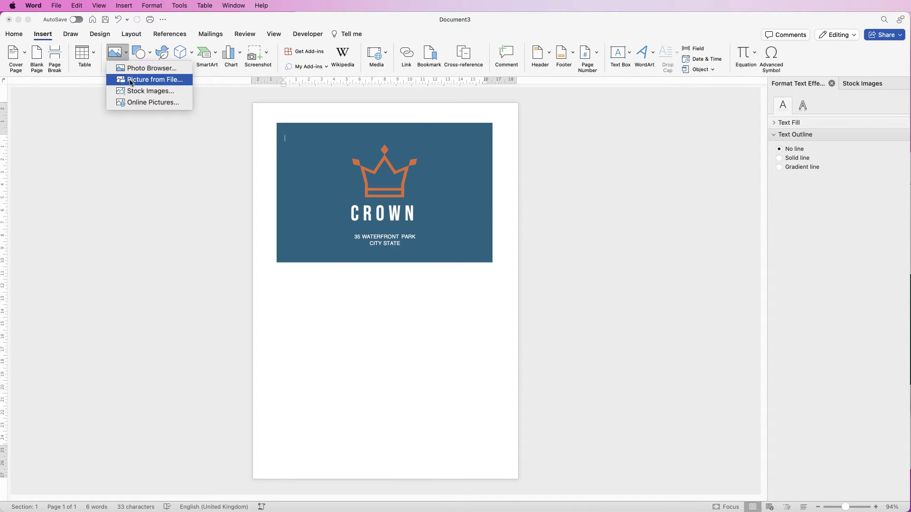
pyautogui.click(133, 79)
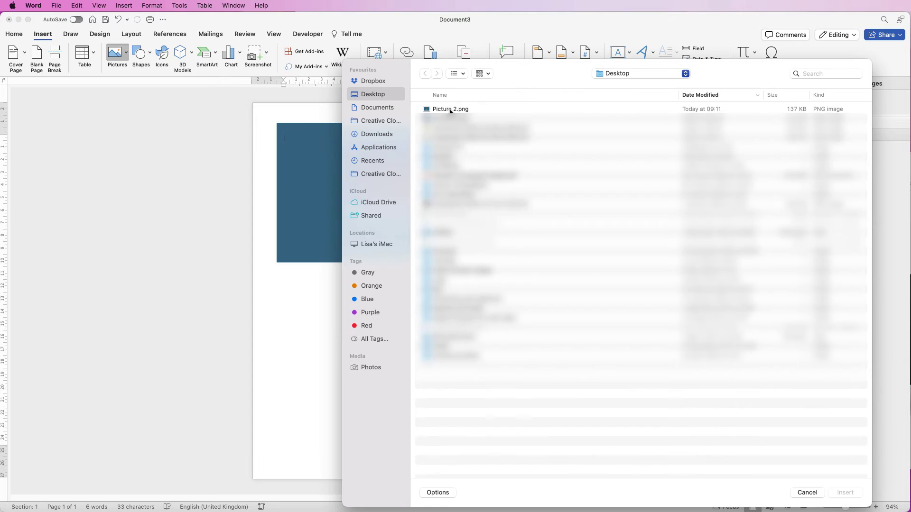
pyautogui.click(449, 111)
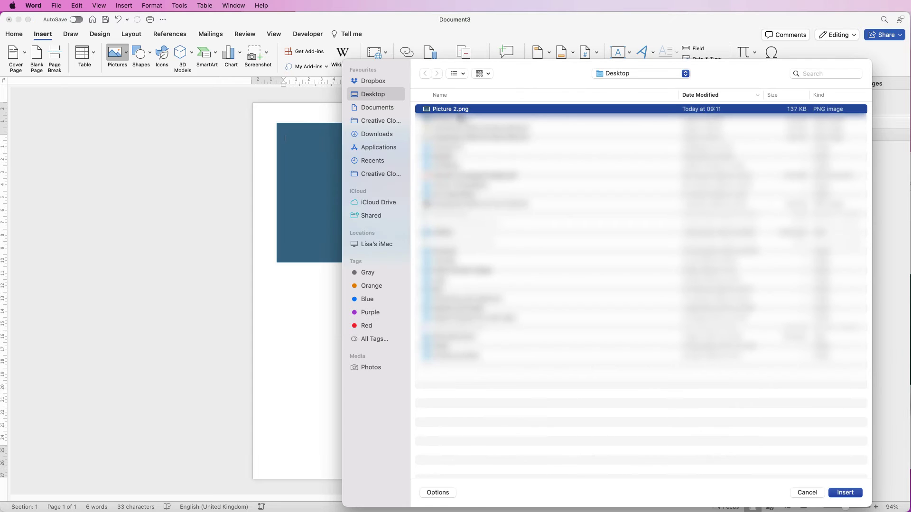
pyautogui.click(845, 493)
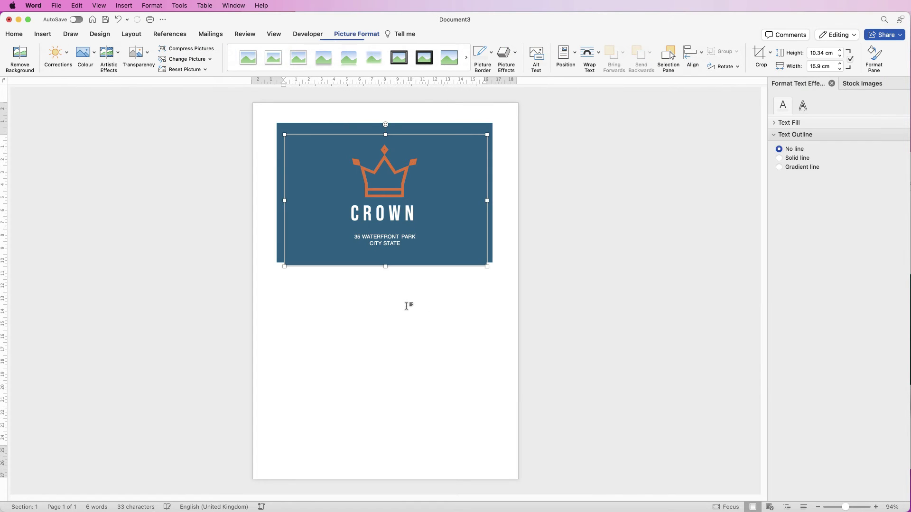
# Set the inserted picture's text wrapping to In Front of Text and move it below the grouped logo
pyautogui.click(600, 56)
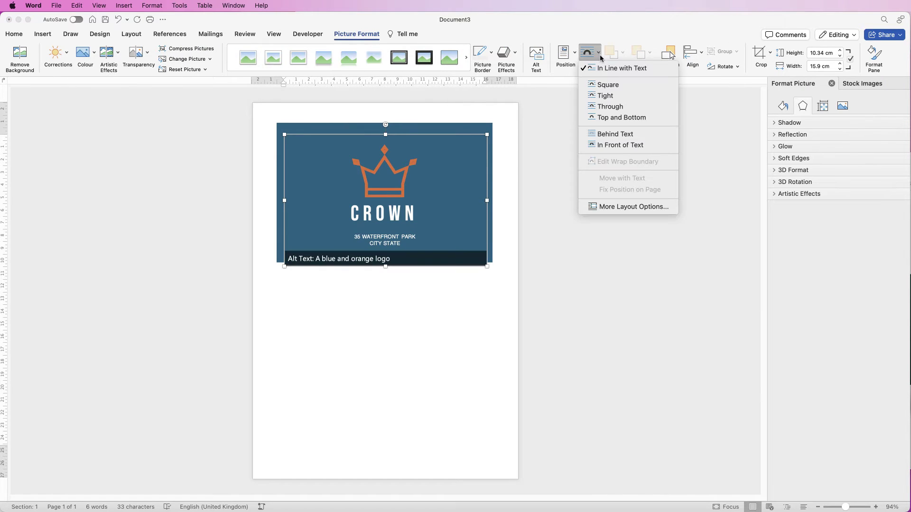
pyautogui.click(608, 145)
pyautogui.moveTo(398, 211); pyautogui.dragTo(397, 362)
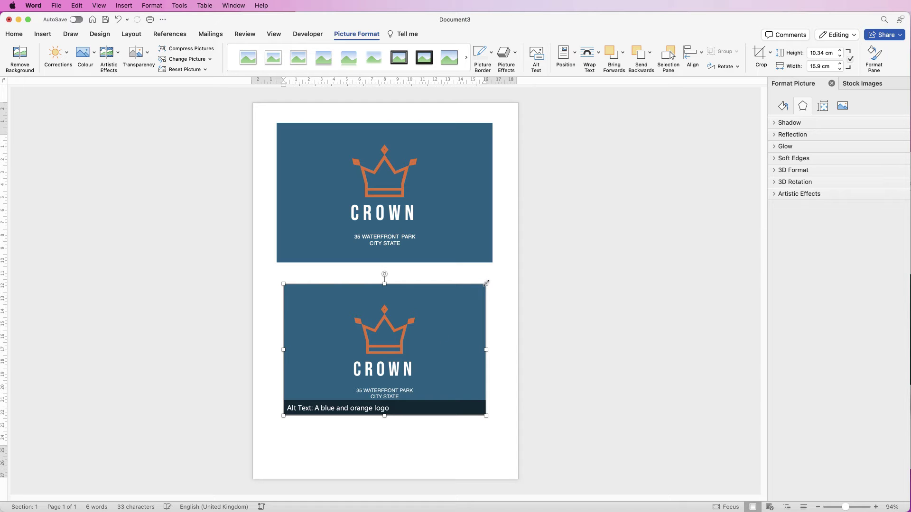
# Shrink the inserted logo picture proportionally to about 9 cm wide and 5.8 cm high
pyautogui.moveTo(486, 283); pyautogui.dragTo(438, 316)
pyautogui.click(380, 448)
pyautogui.moveTo(438, 315); pyautogui.dragTo(397, 349)
pyautogui.moveTo(345, 385)
pyautogui.mouseDown()
pyautogui.moveTo(338, 373)
pyautogui.moveTo(393, 351)
pyautogui.moveTo(345, 392)
pyautogui.mouseUp()
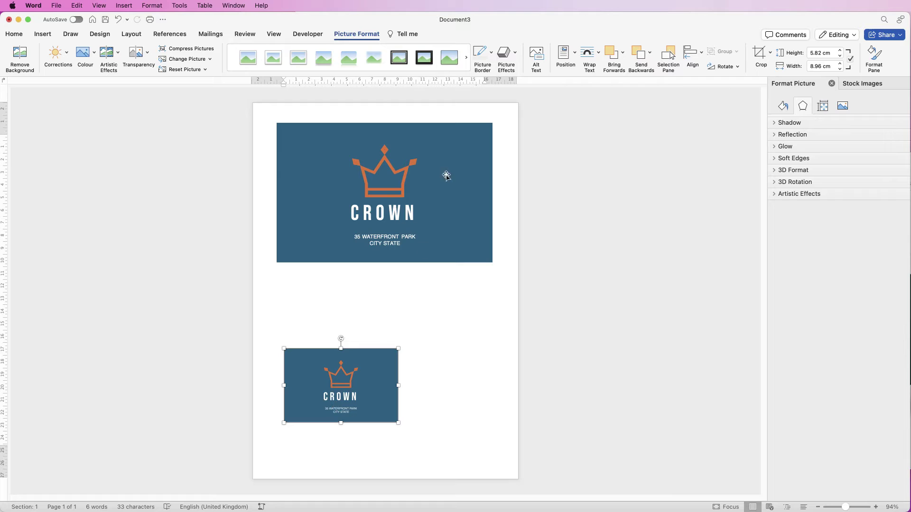
# Try to shrink the grouped logo to about 4.9 by 3.1 cm and undo the resize
pyautogui.click(457, 162)
pyautogui.moveTo(502, 114); pyautogui.dragTo(337, 221)
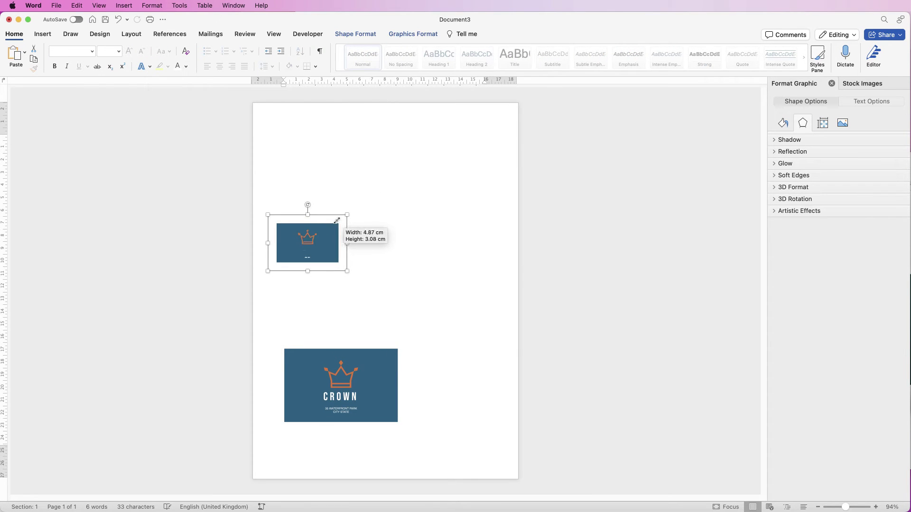
pyautogui.press('super+z')
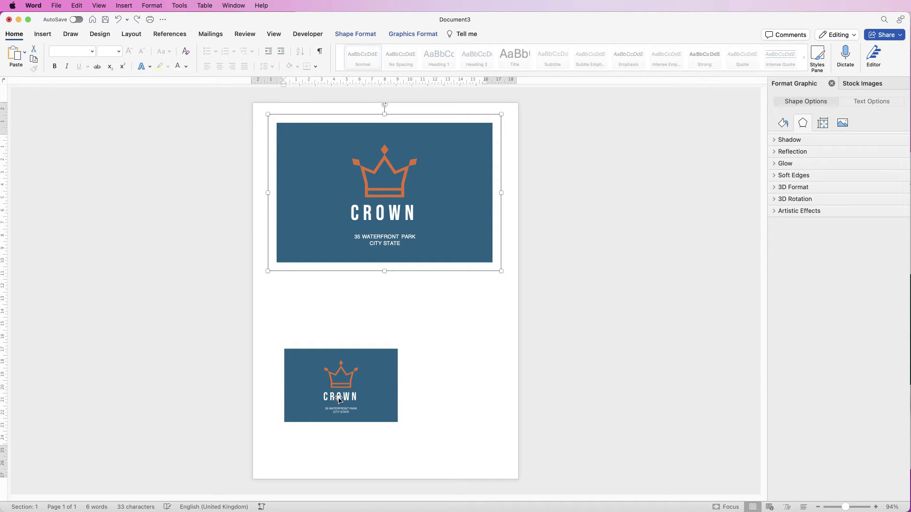
# Move the logo picture up under the grouped logo and set its height to 5.5 cm
pyautogui.moveTo(339, 400); pyautogui.dragTo(399, 350)
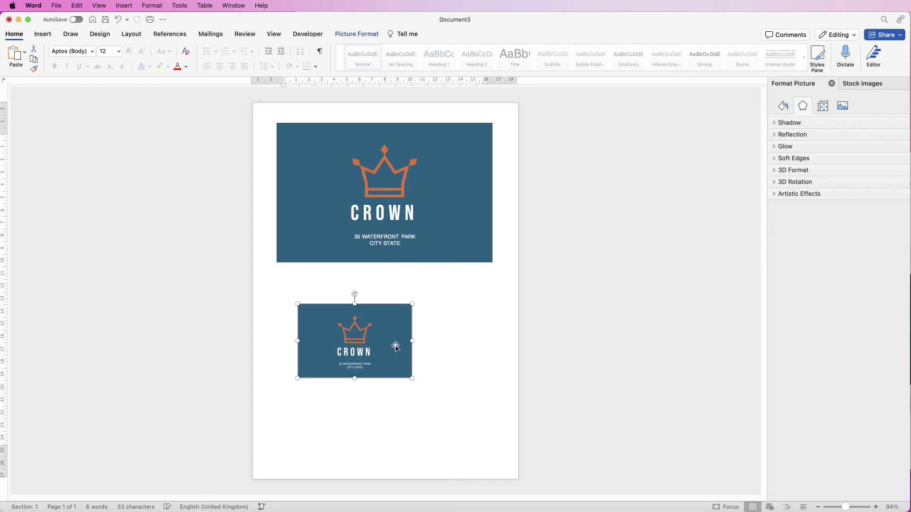
pyautogui.moveTo(396, 347); pyautogui.dragTo(380, 330)
pyautogui.click(357, 34)
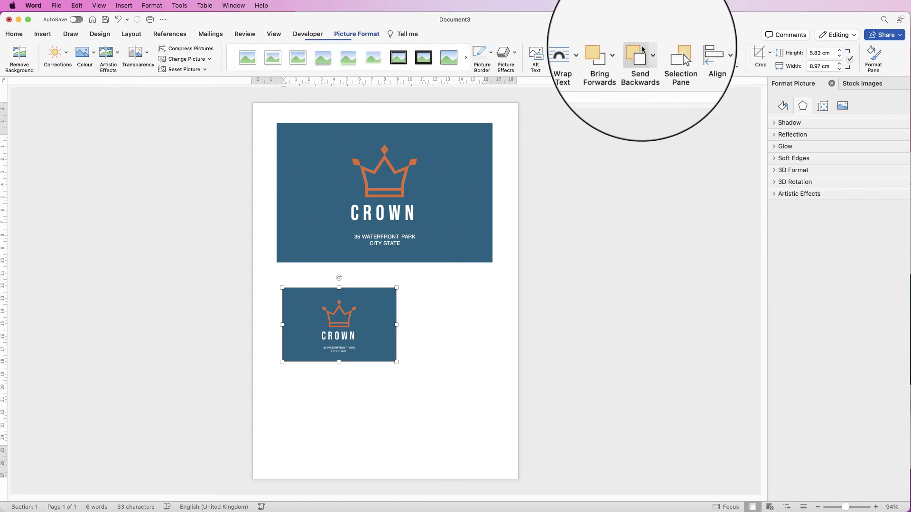
pyautogui.click(813, 53)
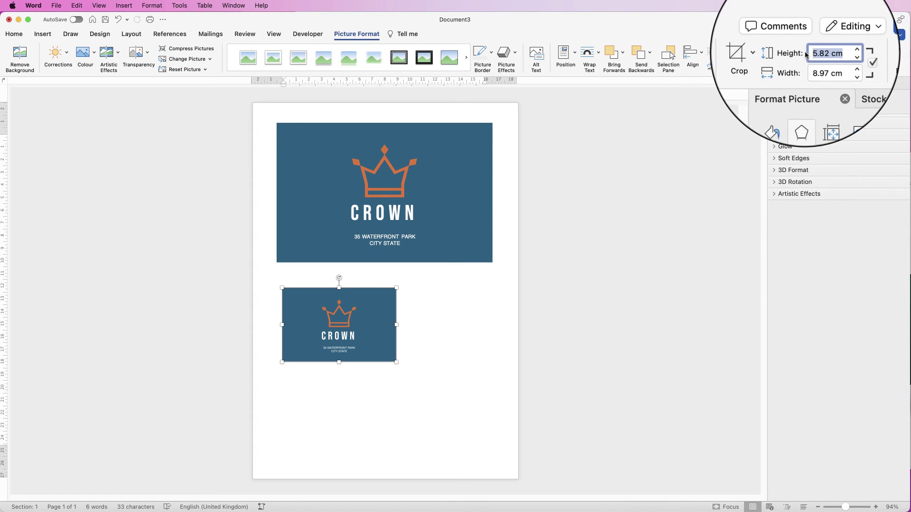
pyautogui.write('5.5')
pyautogui.press('Return')
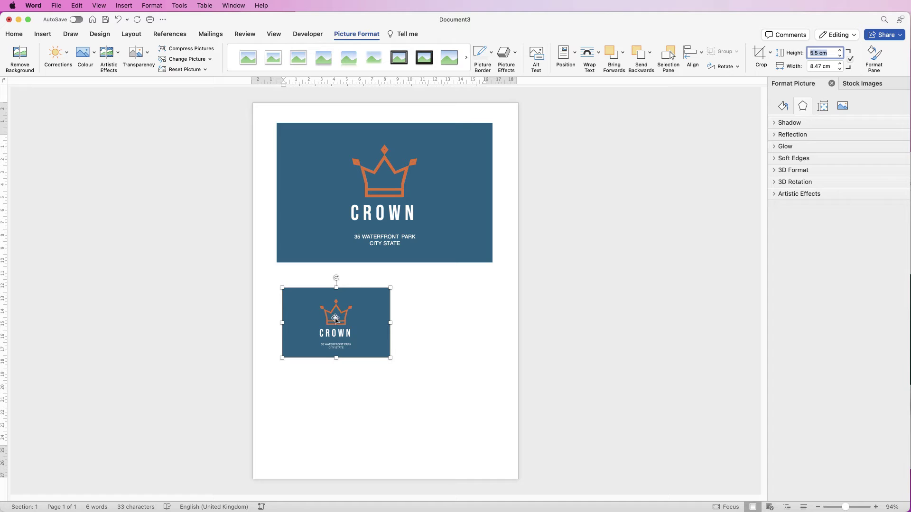
# Line the small logo picture up with the grouped logo's left edge, just below it, and delete the picture
pyautogui.moveTo(336, 320); pyautogui.dragTo(330, 303)
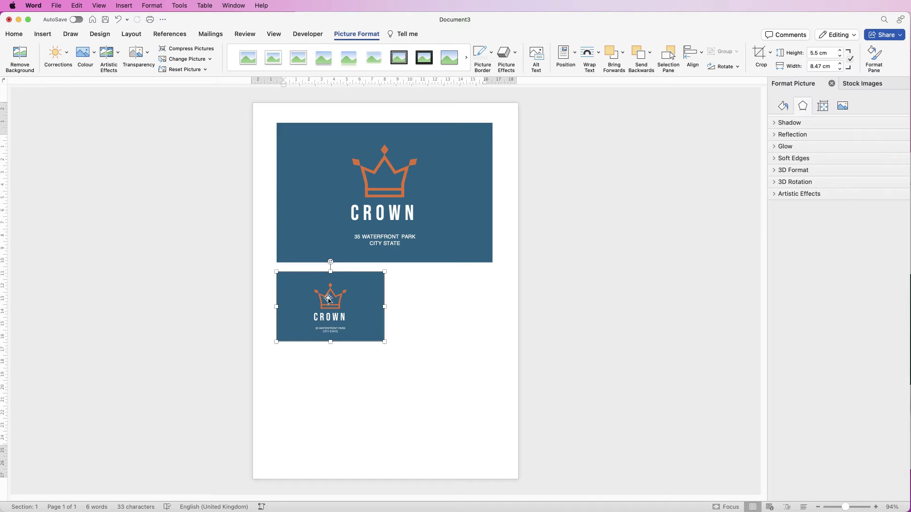
pyautogui.press('BackSpace')
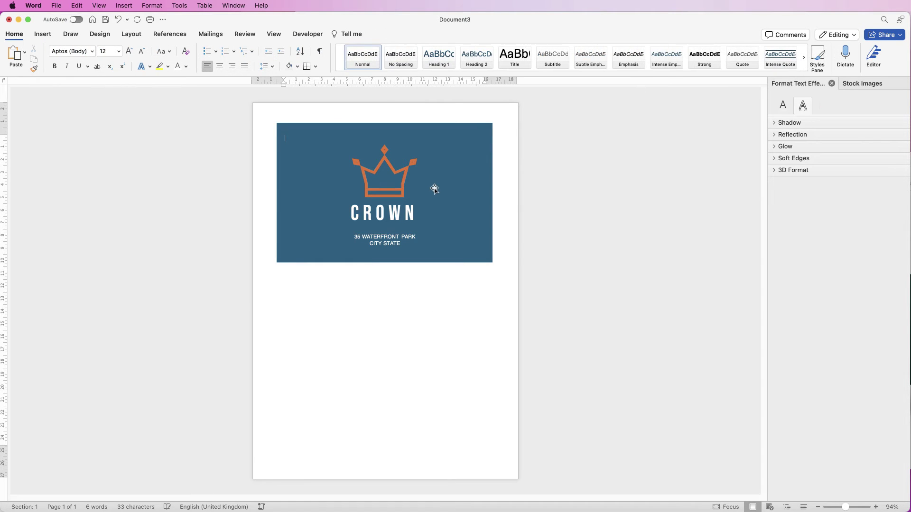
# Duplicate the grouped logo and place the copy directly below the original, aligned with its left and right edges
pyautogui.click(421, 194)
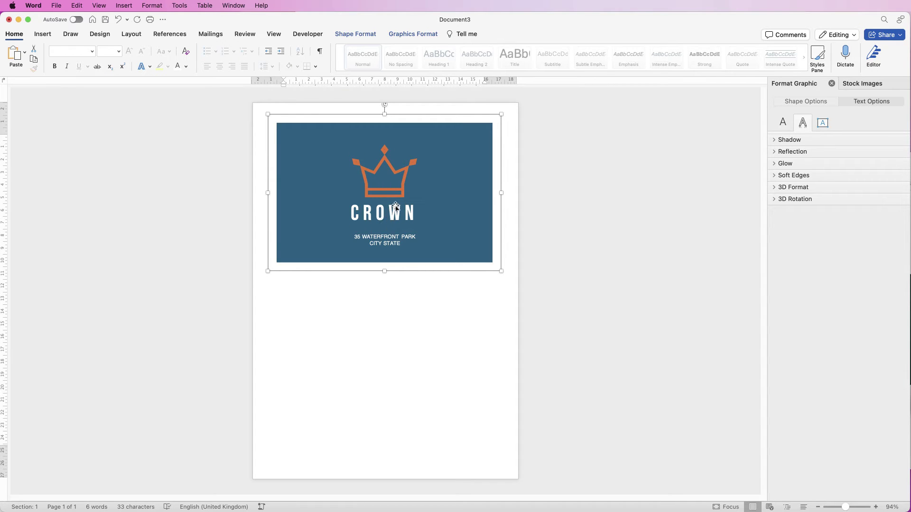
pyautogui.moveTo(389, 188); pyautogui.dragTo(390, 342)
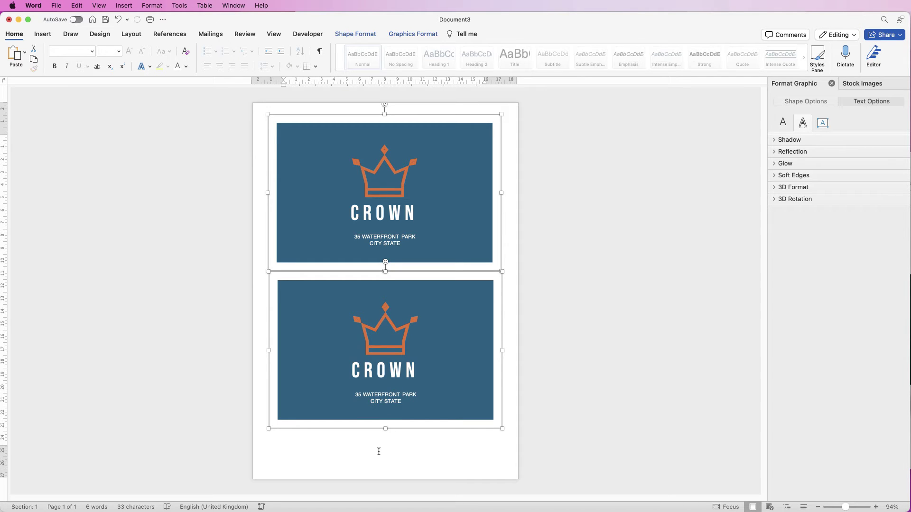
pyautogui.moveTo(389, 329); pyautogui.dragTo(388, 333)
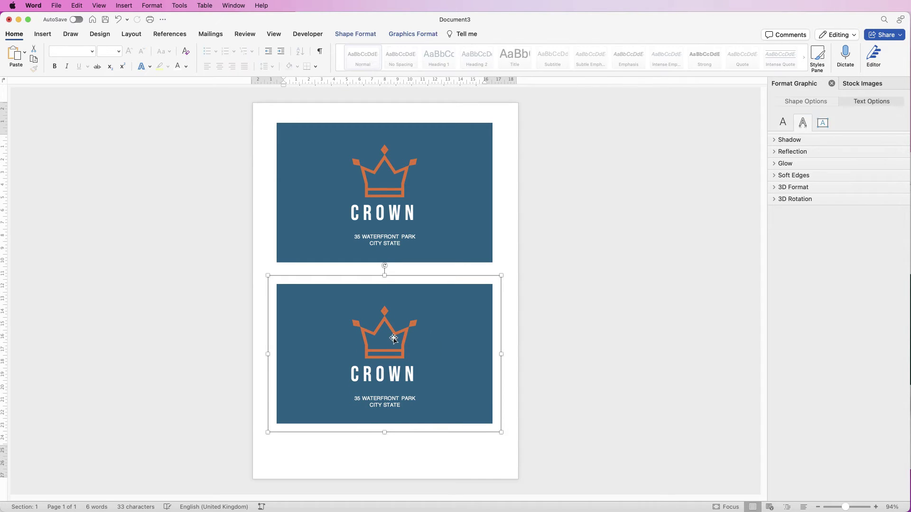
# Ungroup the lower logo copy into its separate objects and deselect them
pyautogui.click(413, 33)
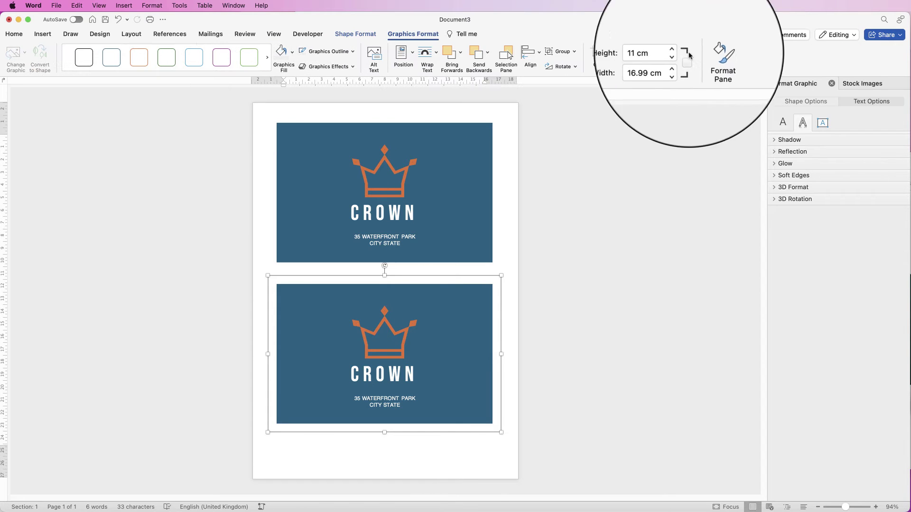
pyautogui.click(562, 51)
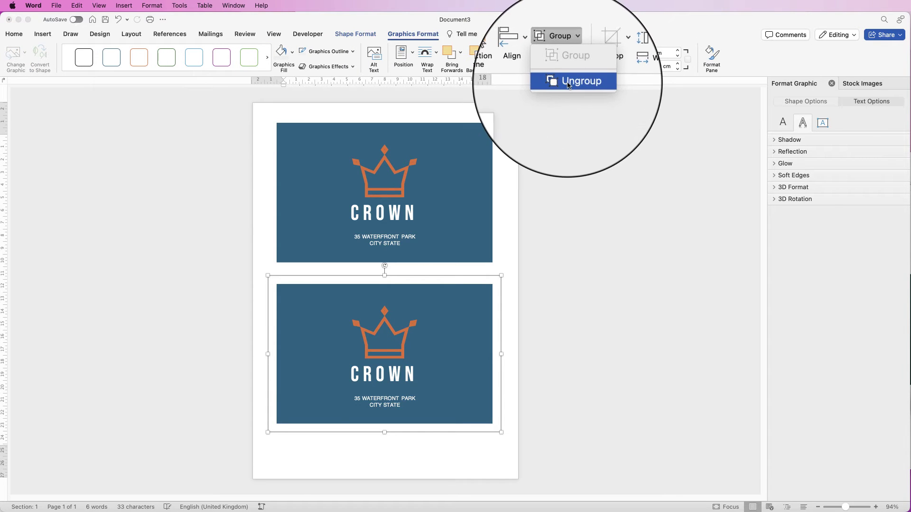
pyautogui.click(567, 76)
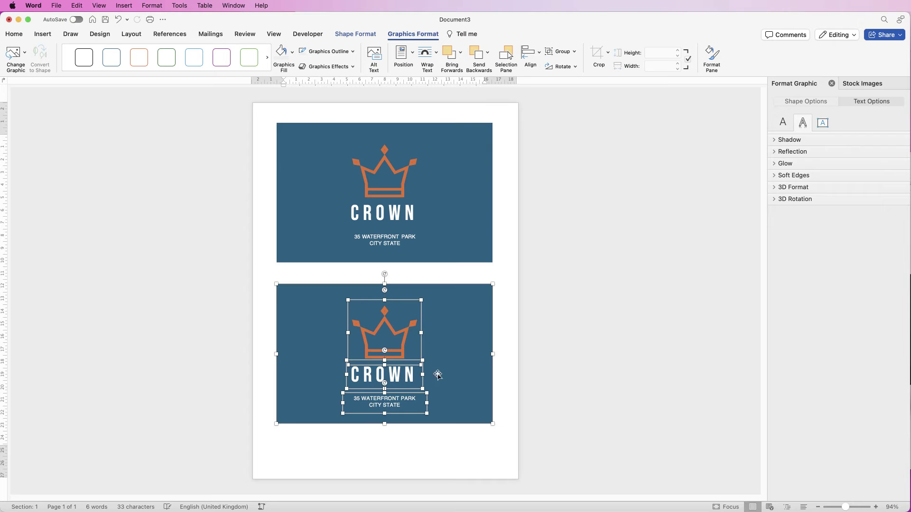
pyautogui.click(425, 447)
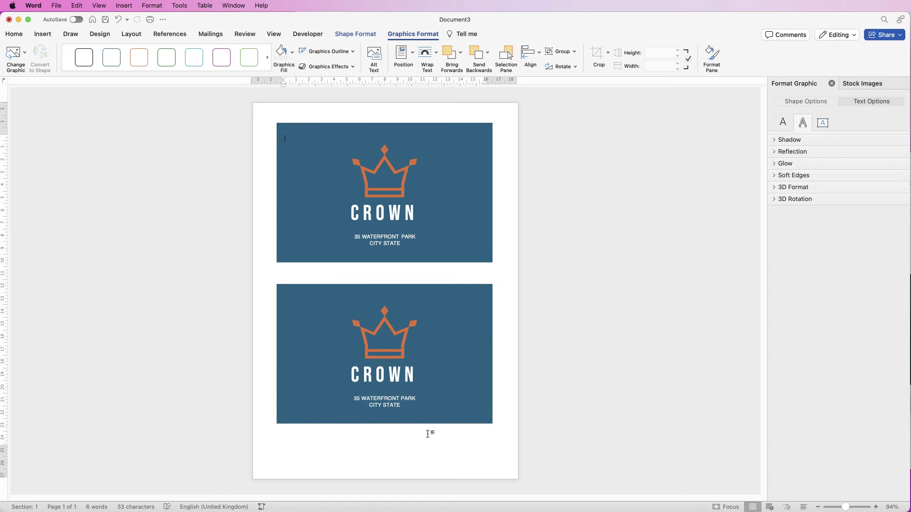
# Rearrange the lower card with the CROWN text at upper left, the address below it and a smaller crown on the right half
pyautogui.moveTo(386, 339); pyautogui.dragTo(362, 306)
pyautogui.click(401, 343)
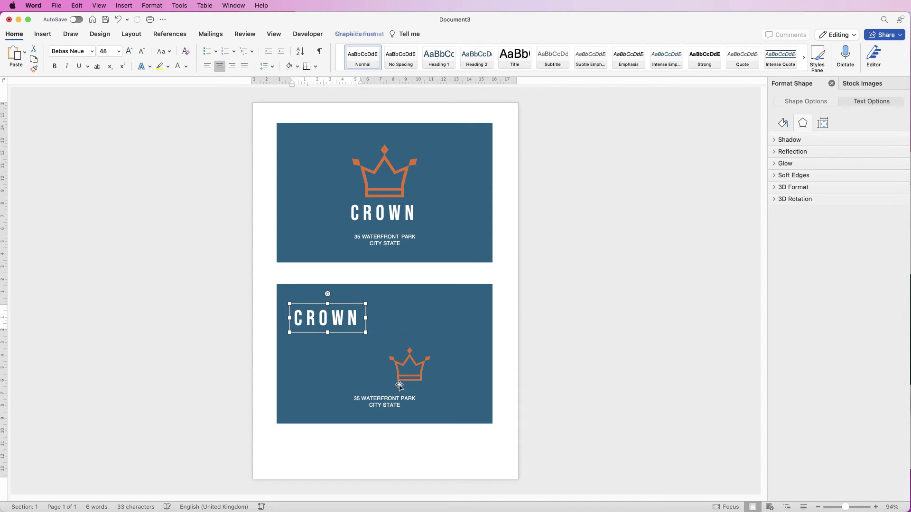
pyautogui.moveTo(389, 404); pyautogui.dragTo(343, 355)
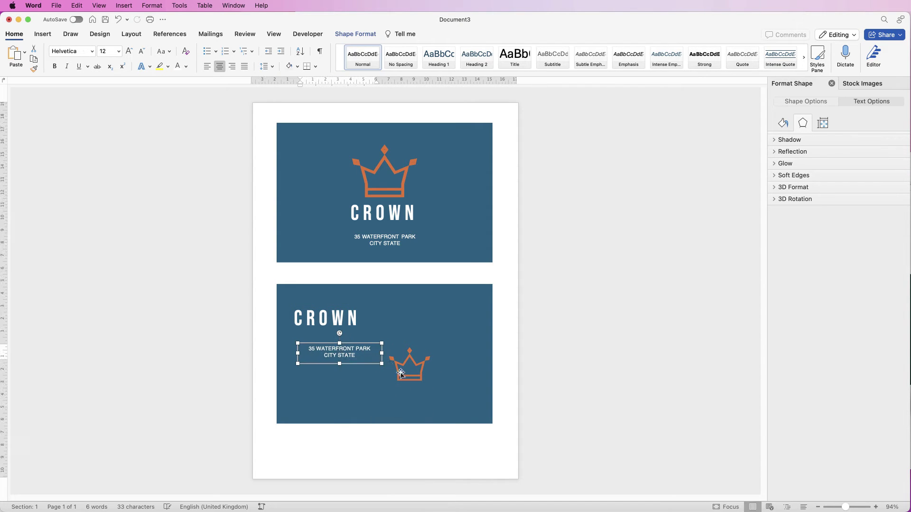
pyautogui.moveTo(416, 364); pyautogui.dragTo(438, 342)
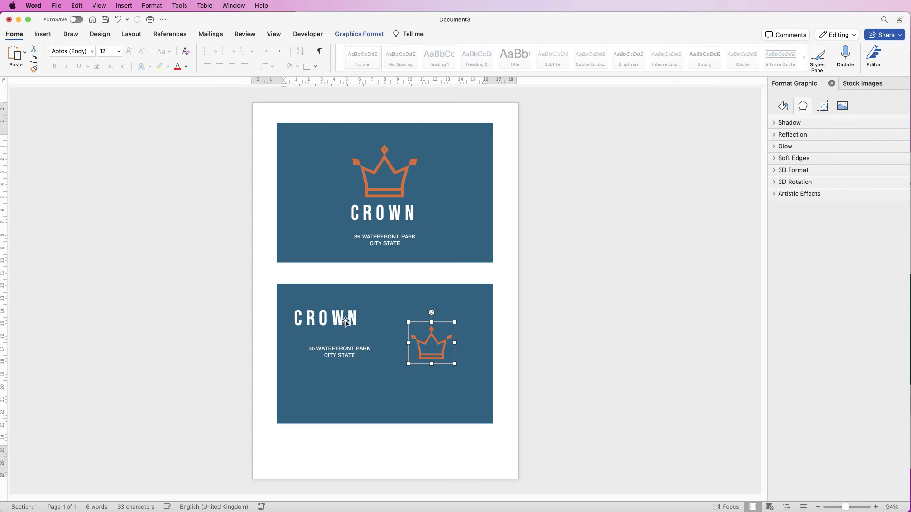
# Replace the lower card's CROWN text with the cardholder's full name and reduce the font size until it fits on one line
pyautogui.click(361, 320)
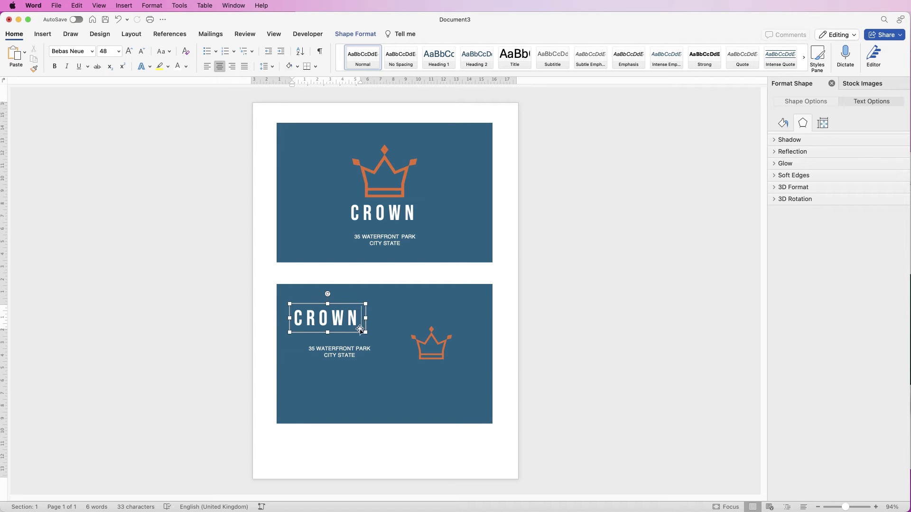
pyautogui.press('super+a')
pyautogui.write('LI')
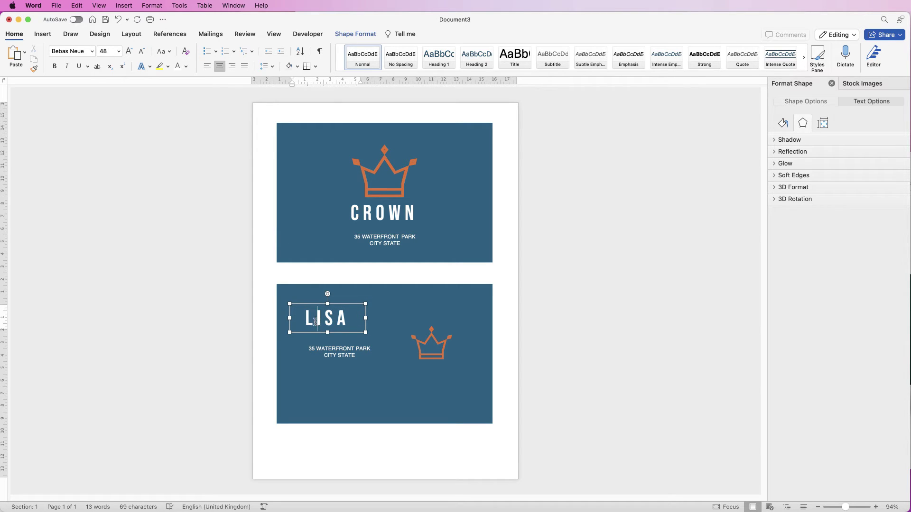
pyautogui.press('super+a')
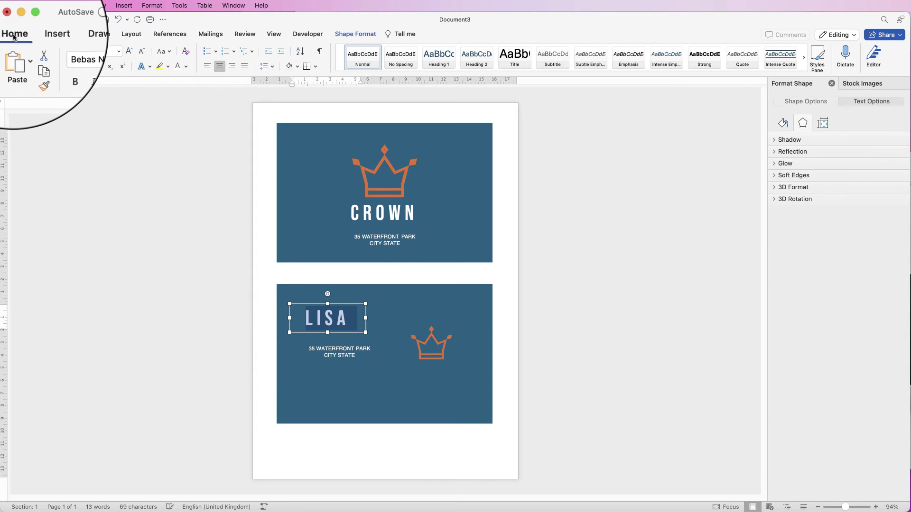
pyautogui.click(142, 55)
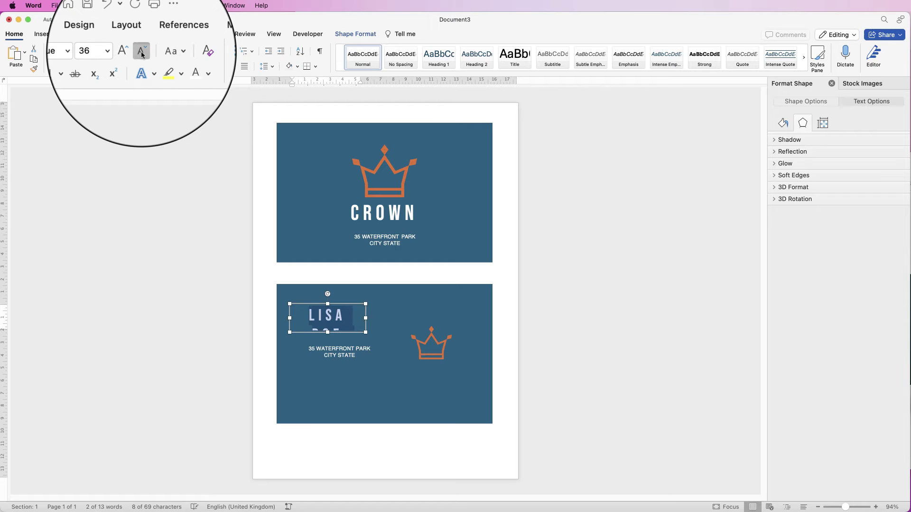
pyautogui.click(141, 52)
pyautogui.click(358, 359)
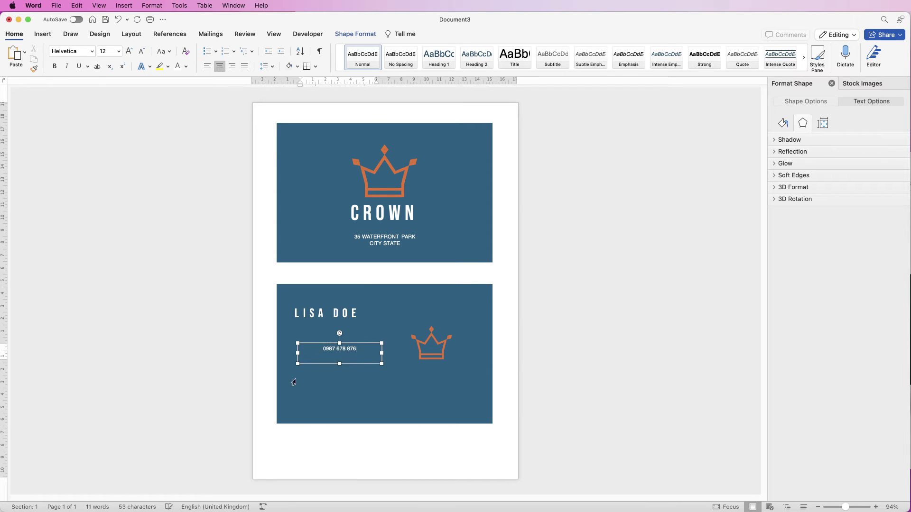
pyautogui.press('super+v')
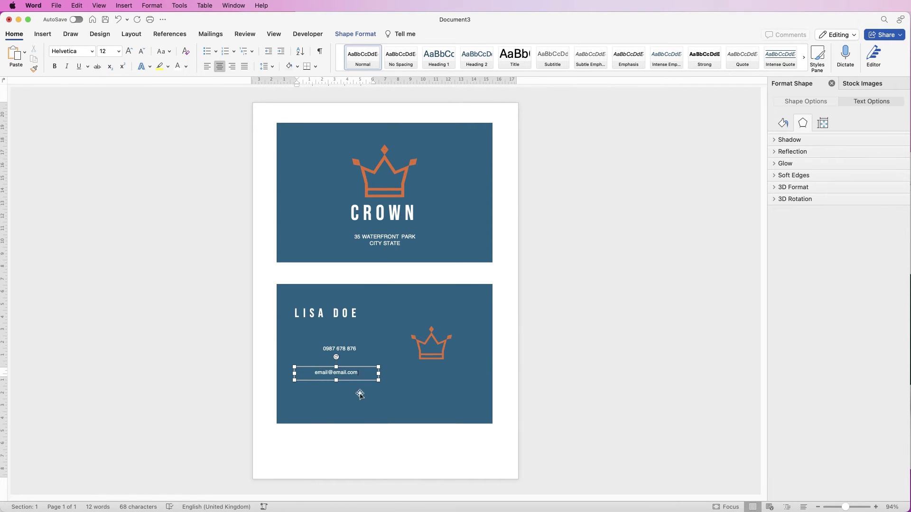
pyautogui.press('super+v')
pyautogui.write('www.websi')
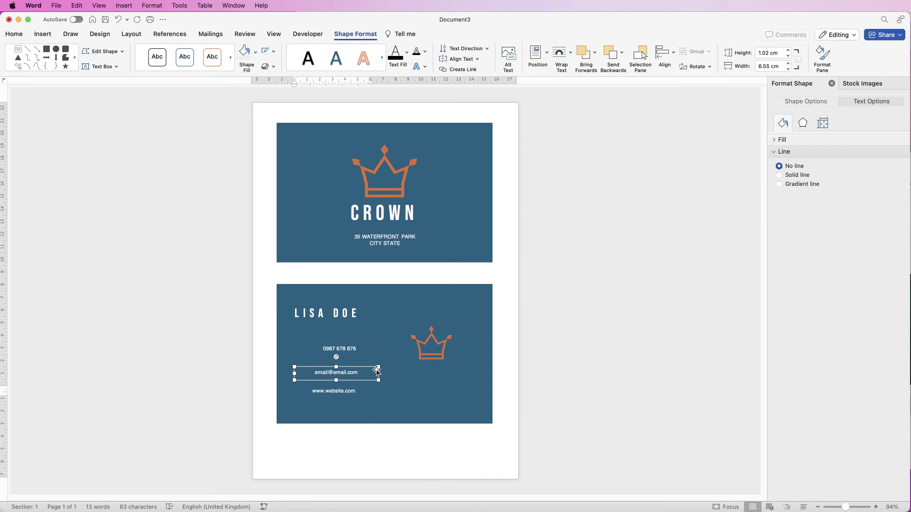
# Narrow the phone, e-mail and website text boxes and move them up into a stack below the name
pyautogui.moveTo(348, 351); pyautogui.dragTo(340, 340)
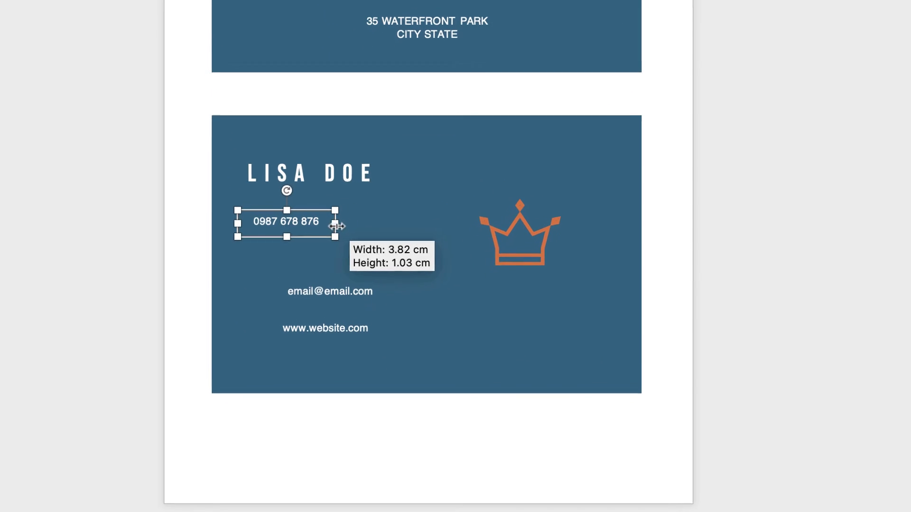
pyautogui.moveTo(338, 227); pyautogui.dragTo(331, 226)
pyautogui.click(317, 291)
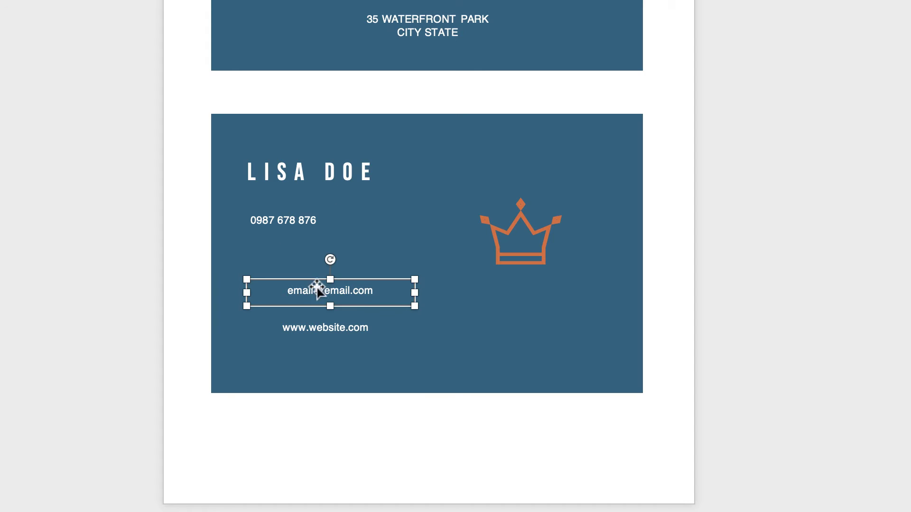
pyautogui.moveTo(413, 295); pyautogui.dragTo(326, 250)
pyautogui.click(343, 330)
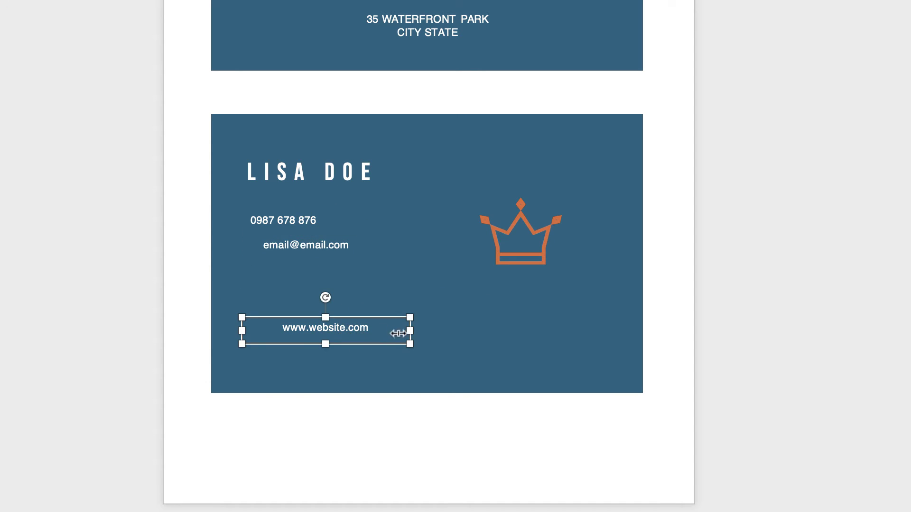
pyautogui.moveTo(397, 331); pyautogui.dragTo(326, 279)
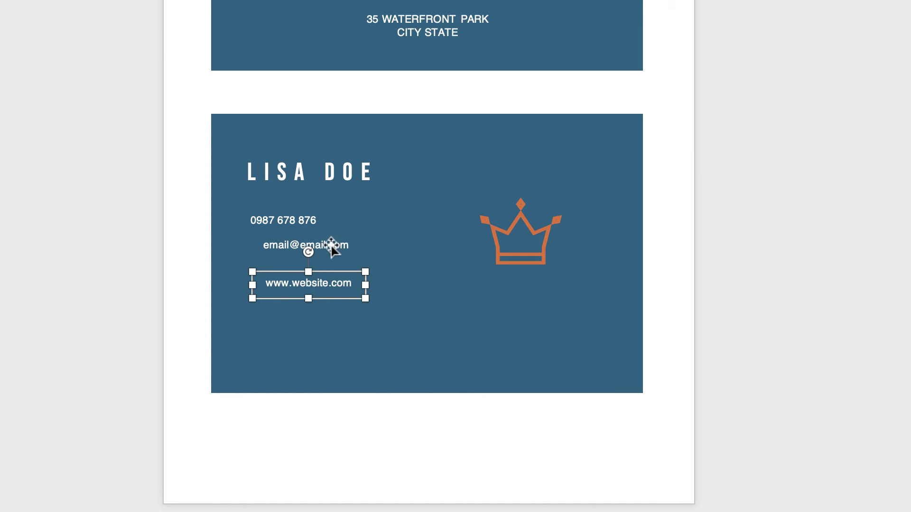
# Tighten the contact stack by moving the e-mail down closer to the website and the phone number down just above the e-mail
pyautogui.moveTo(333, 244); pyautogui.dragTo(336, 259)
pyautogui.moveTo(283, 220); pyautogui.dragTo(302, 268)
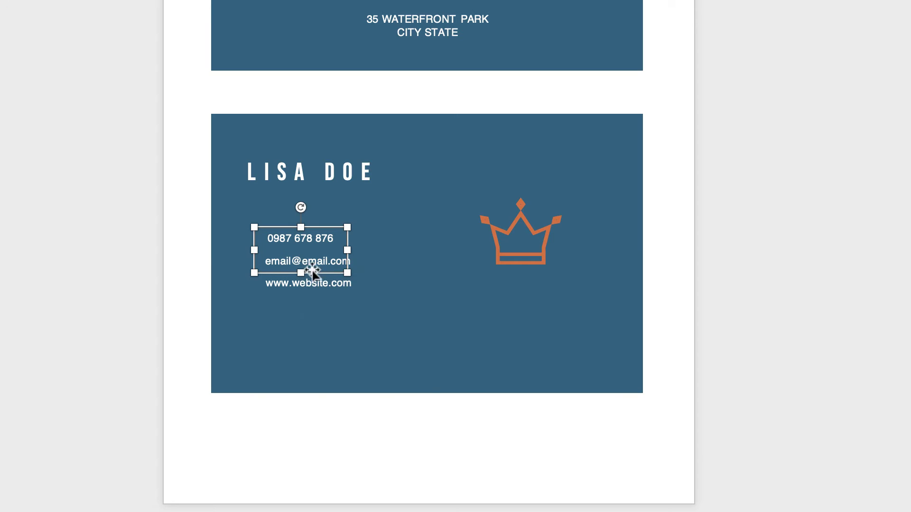
pyautogui.click(394, 256)
pyautogui.click(325, 260)
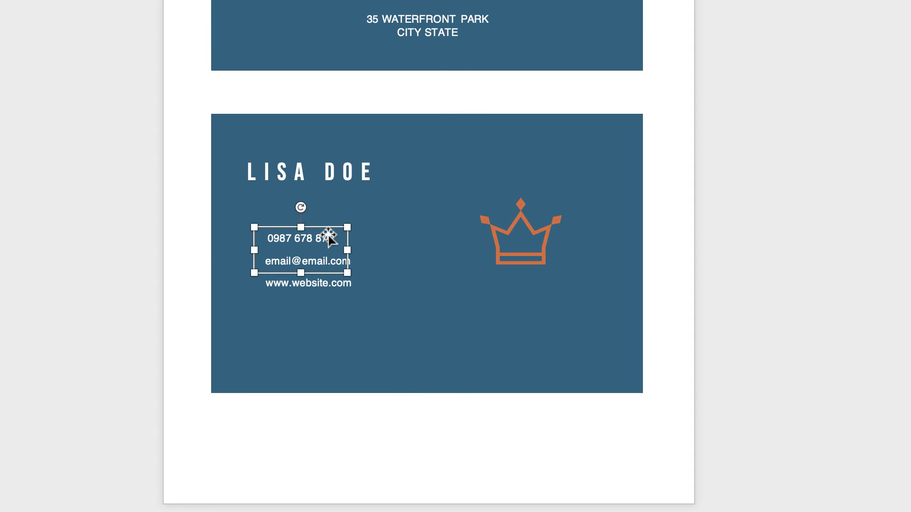
# Reduce the heights of the phone and name text boxes, placing the name just above the phone number
pyautogui.moveTo(305, 273); pyautogui.dragTo(305, 248)
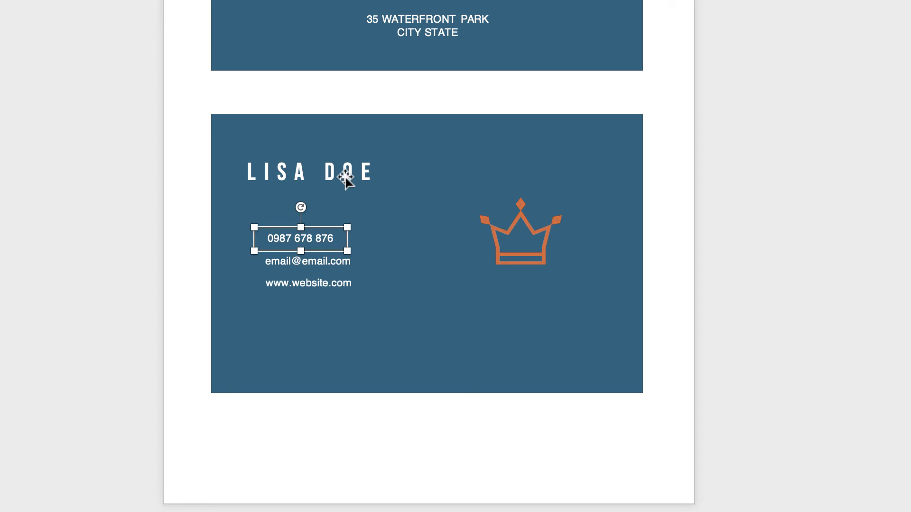
pyautogui.moveTo(346, 180); pyautogui.dragTo(367, 212)
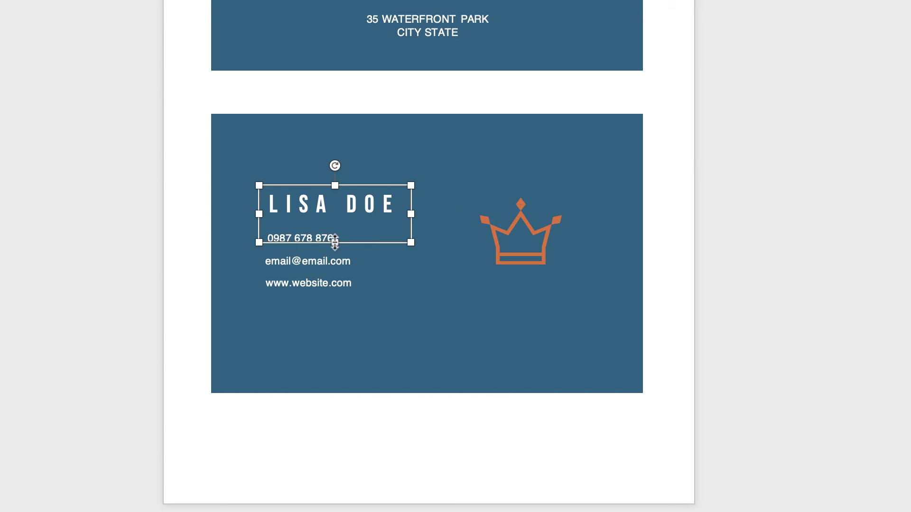
pyautogui.moveTo(335, 242); pyautogui.dragTo(335, 226)
# Distribute the phone, e-mail and website text boxes vertically and align them to the left, then deselect them
pyautogui.click(315, 283)
pyautogui.click(315, 284)
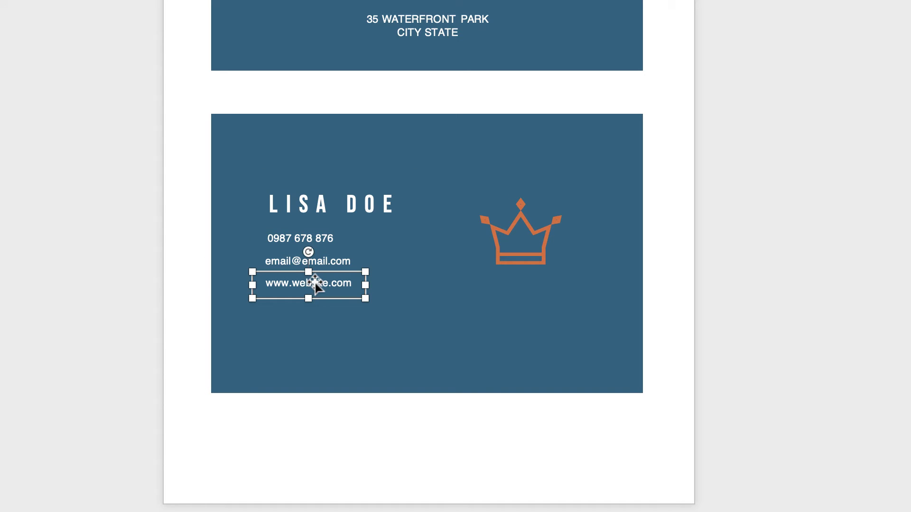
pyautogui.keyDown('shift'); pyautogui.click(335, 257); pyautogui.keyUp('shift')
pyautogui.keyDown('shift'); pyautogui.click(325, 249); pyautogui.keyUp('shift')
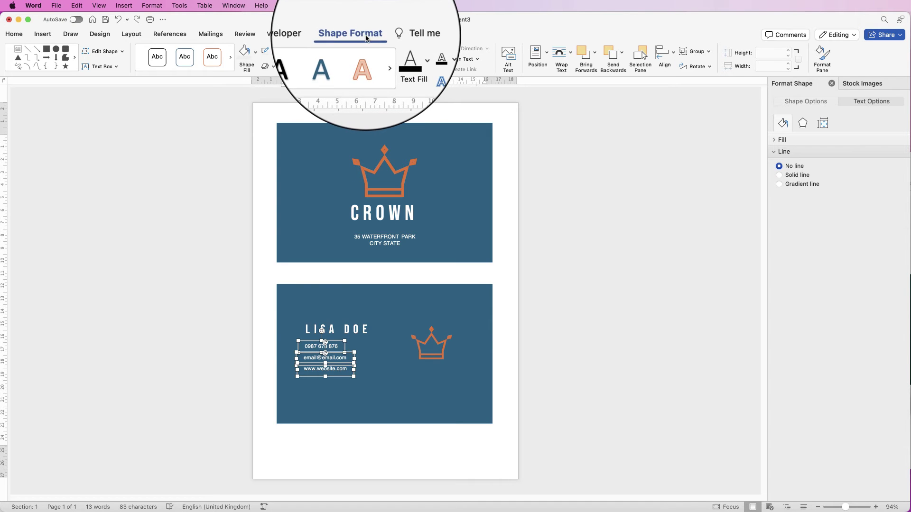
pyautogui.click(665, 56)
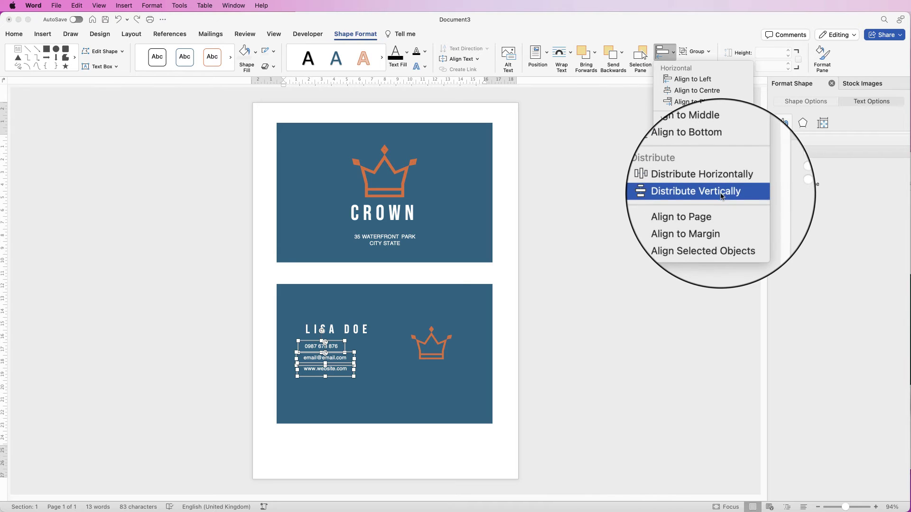
pyautogui.click(721, 192)
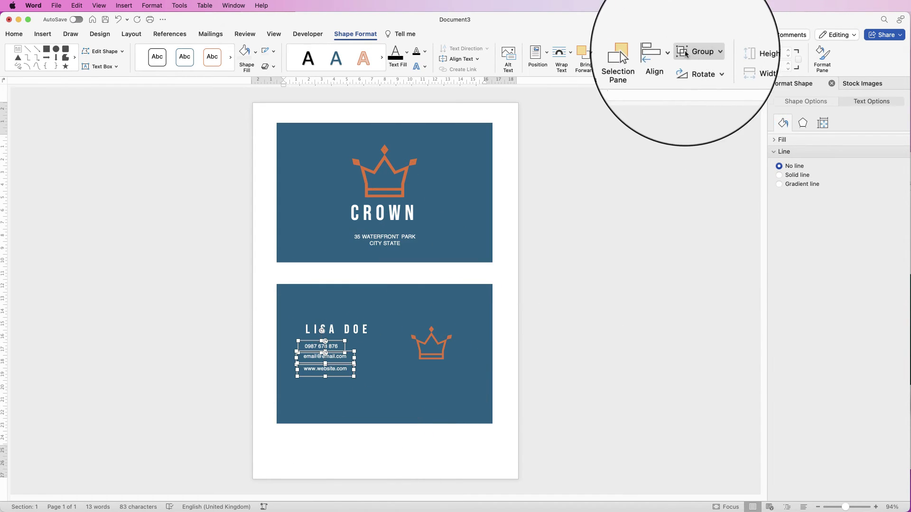
pyautogui.click(670, 53)
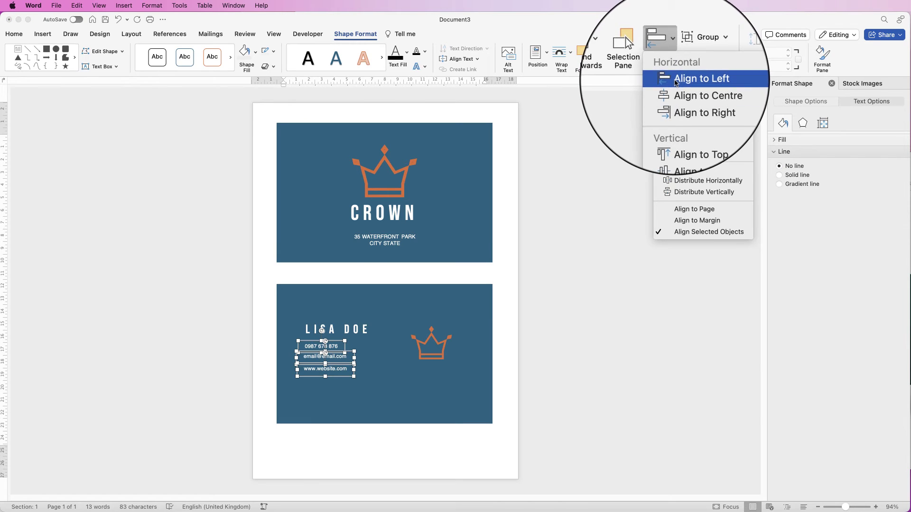
pyautogui.click(676, 97)
pyautogui.click(374, 377)
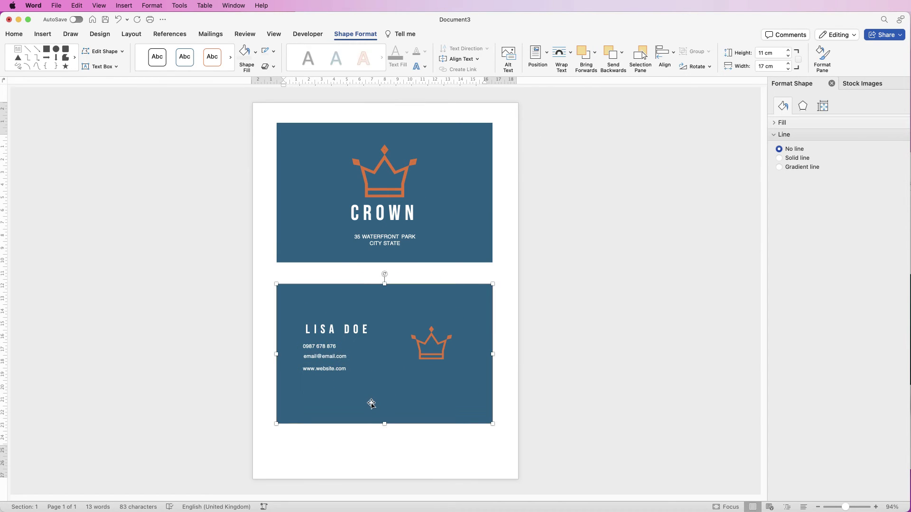
# Move the name up slightly and align it with the three contact text boxes along their left edges
pyautogui.click(325, 341)
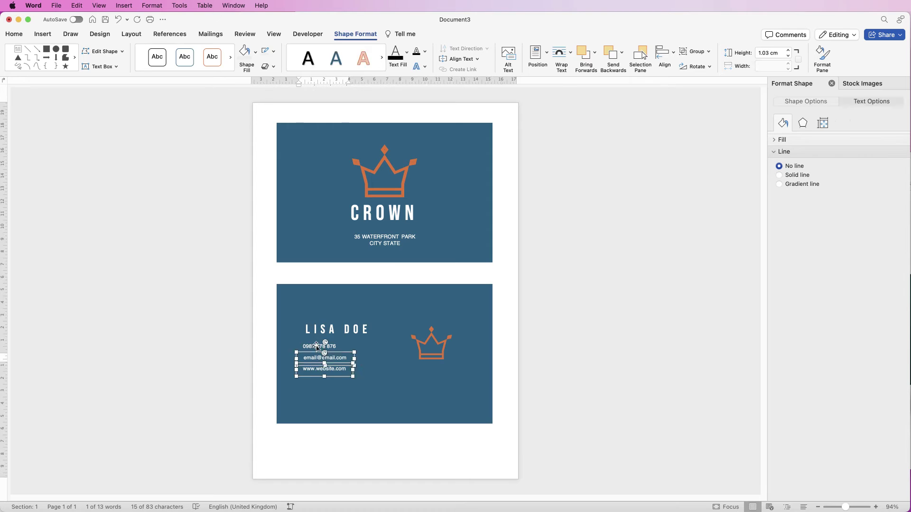
pyautogui.moveTo(355, 331); pyautogui.dragTo(355, 326)
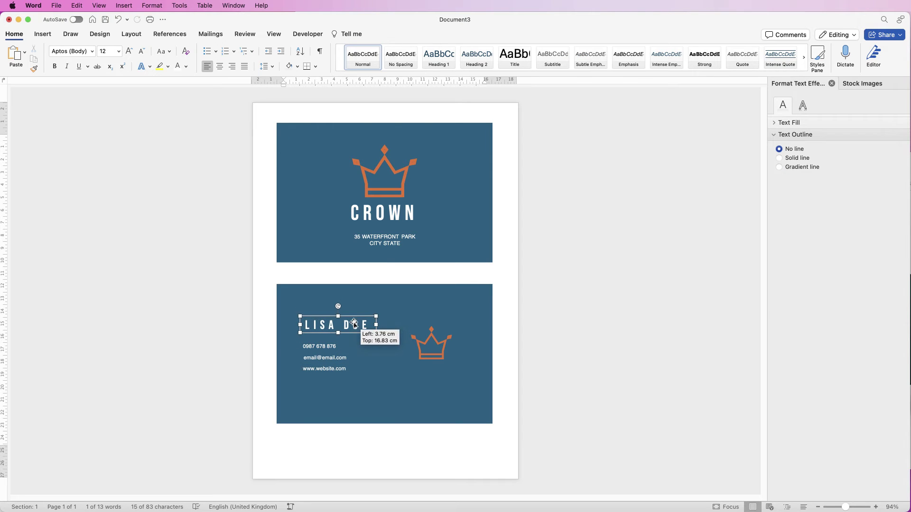
pyautogui.click(335, 369)
pyautogui.keyDown('shift'); pyautogui.click(342, 360); pyautogui.keyUp('shift')
pyautogui.keyDown('shift'); pyautogui.click(309, 341); pyautogui.keyUp('shift')
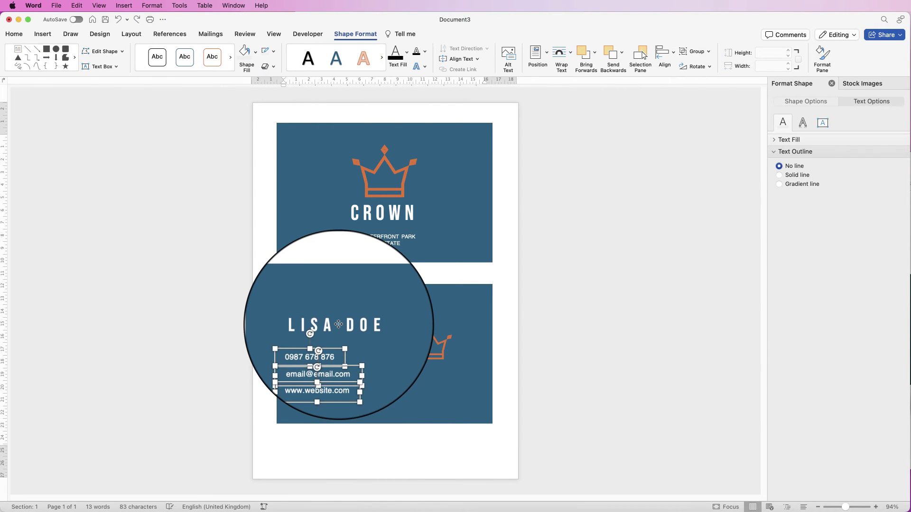
pyautogui.click(673, 54)
pyautogui.click(688, 82)
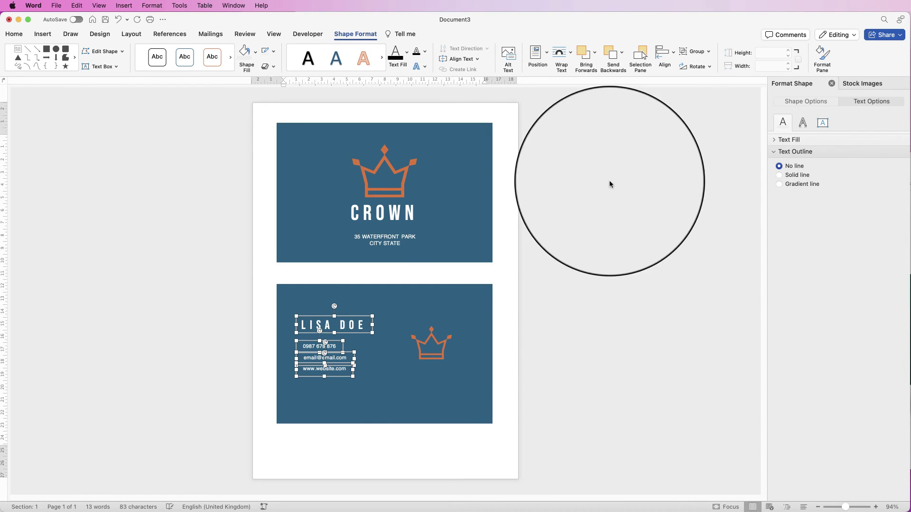
# Group the name and contact text boxes and move the group slightly right and down on the lower card
pyautogui.click(695, 51)
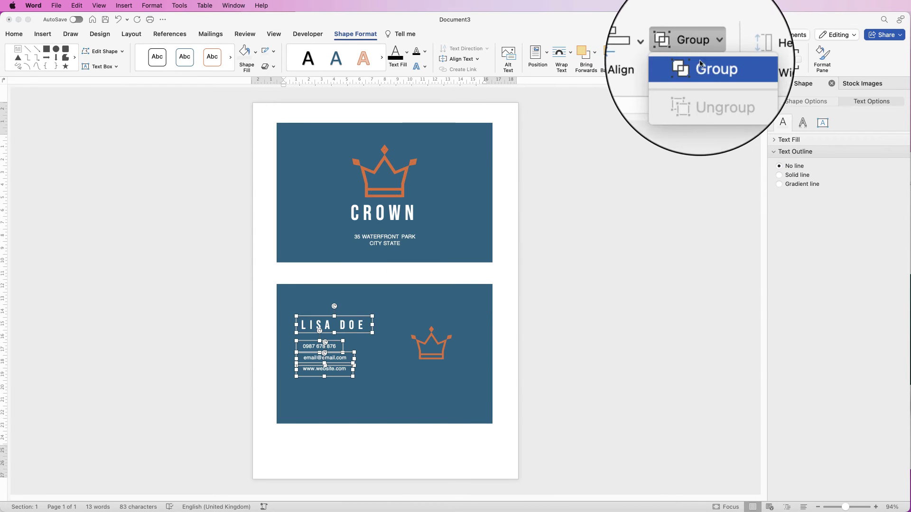
pyautogui.click(700, 66)
pyautogui.moveTo(332, 360); pyautogui.dragTo(335, 368)
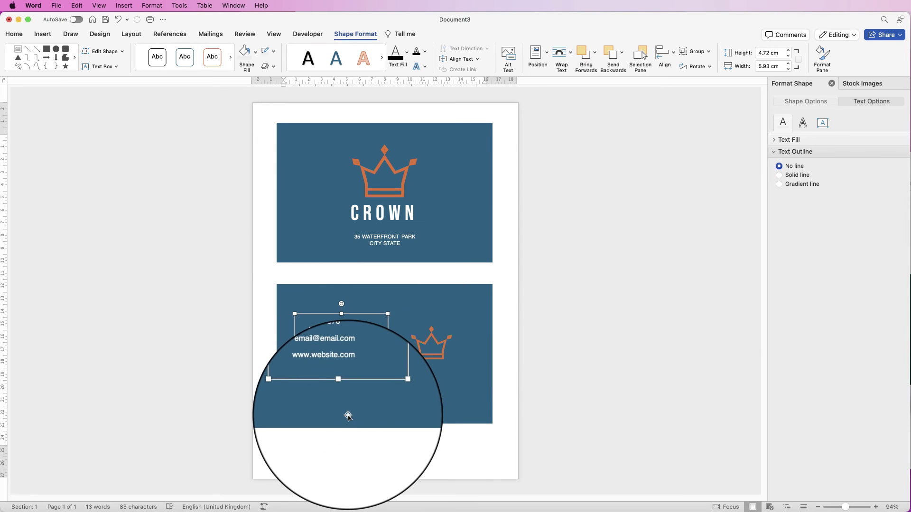
# Align the text group vertically to the middle of the lower card's blue background
pyautogui.keyDown('shift'); pyautogui.click(364, 422); pyautogui.keyUp('shift')
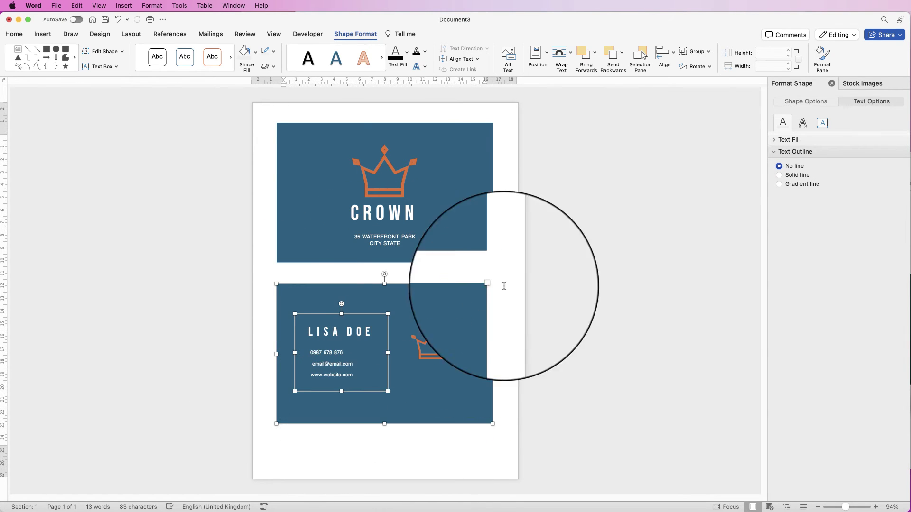
pyautogui.click(671, 62)
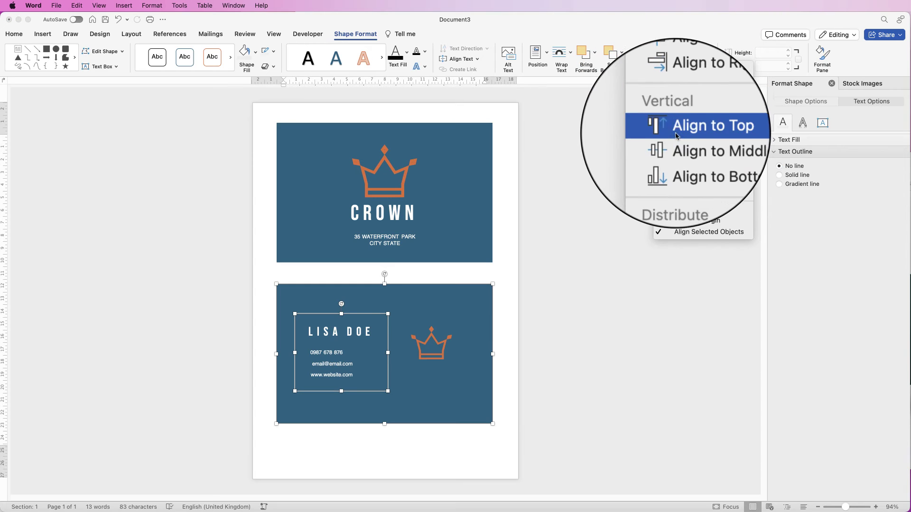
pyautogui.click(676, 141)
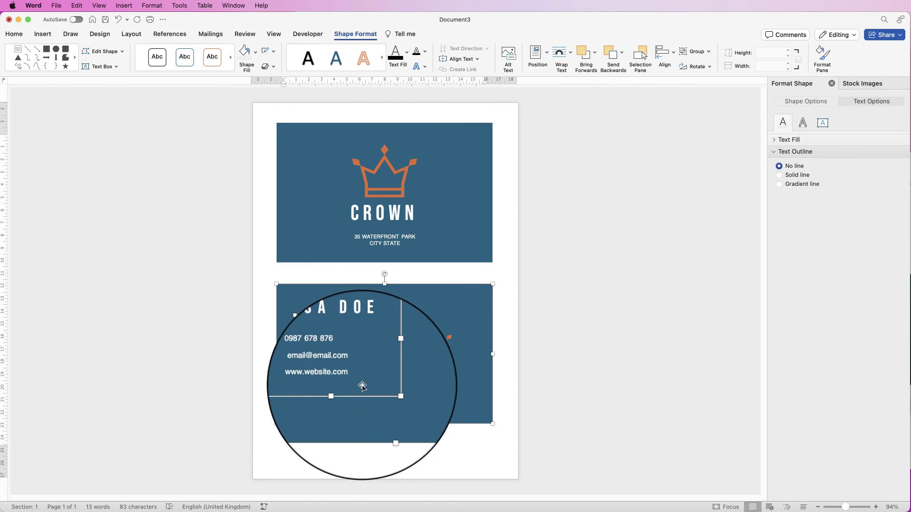
# Ungroup the upper CROWN logo card into its separate objects
pyautogui.click(384, 209)
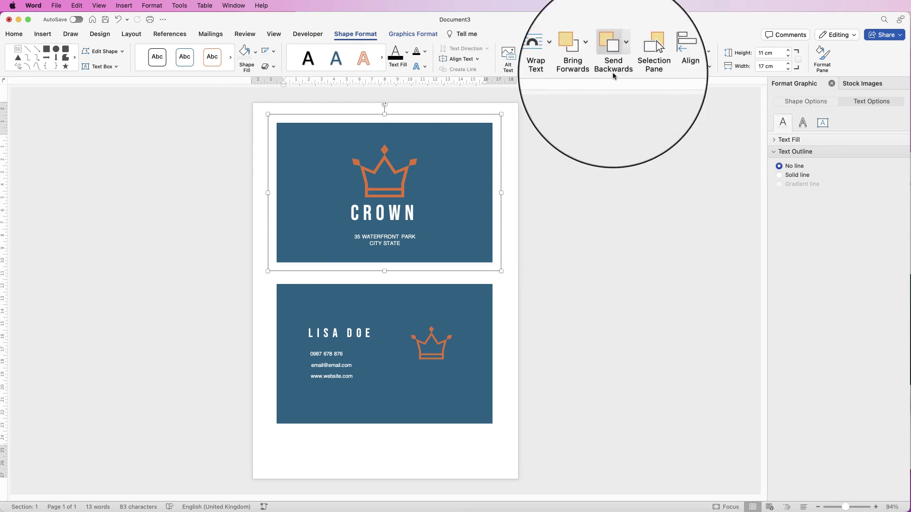
pyautogui.click(697, 52)
pyautogui.click(697, 84)
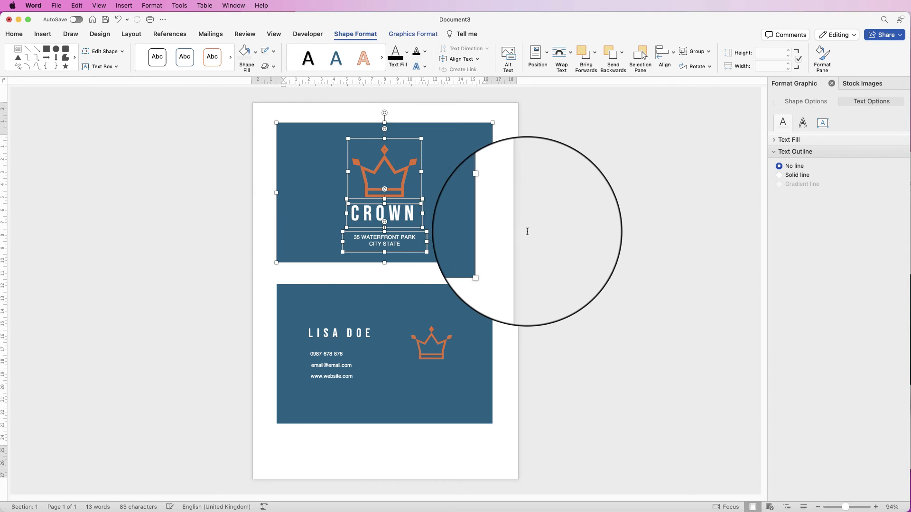
# Duplicate the upper card's address text box near the bottom of the lower card and widen the copy to about 12.5 cm
pyautogui.click(392, 240)
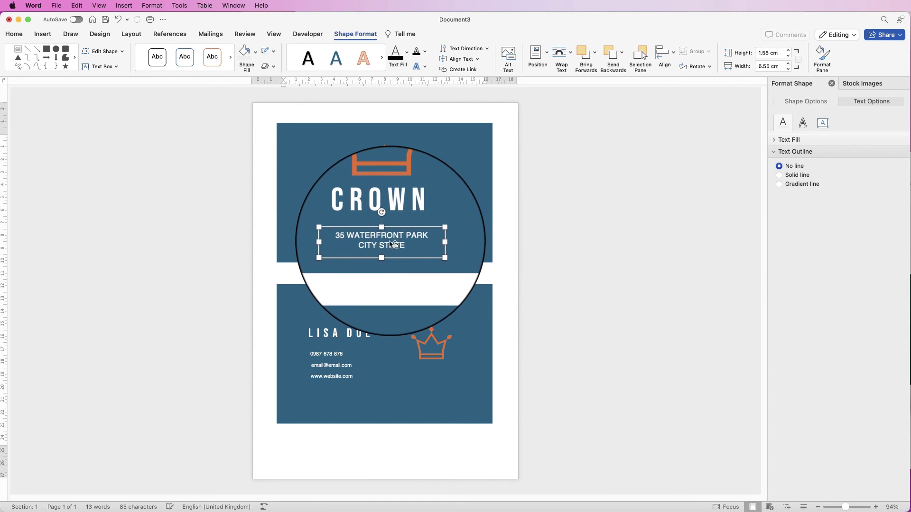
pyautogui.moveTo(391, 243); pyautogui.dragTo(383, 406)
pyautogui.moveTo(418, 406); pyautogui.dragTo(469, 406)
pyautogui.moveTo(335, 406); pyautogui.dragTo(306, 405)
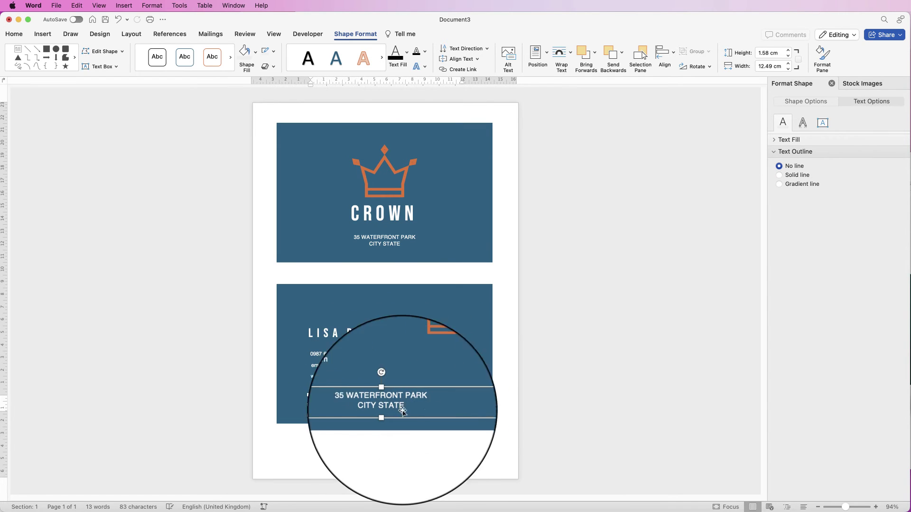
# Replace the copied text with "CREATIVE GRAPHIC DESIGN BUSINESS" and centre its text box horizontally on the lower card's background
pyautogui.press('super+a')
pyautogui.write('CREATIVE GRAPHIC DESIGN BUSINESS')
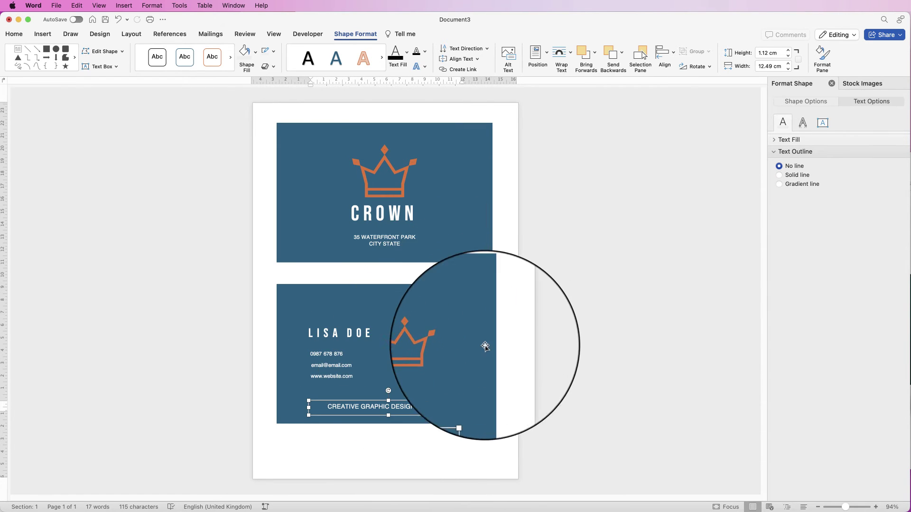
pyautogui.click(674, 52)
pyautogui.click(683, 96)
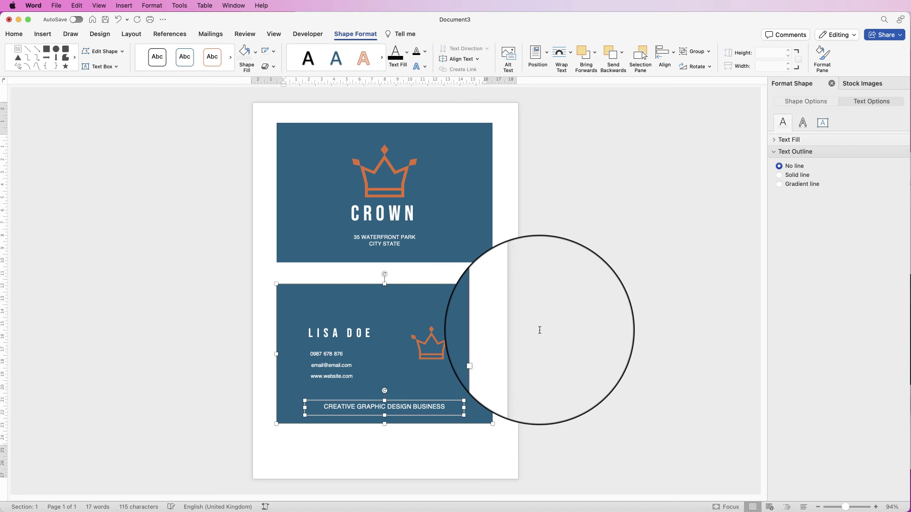
pyautogui.click(530, 367)
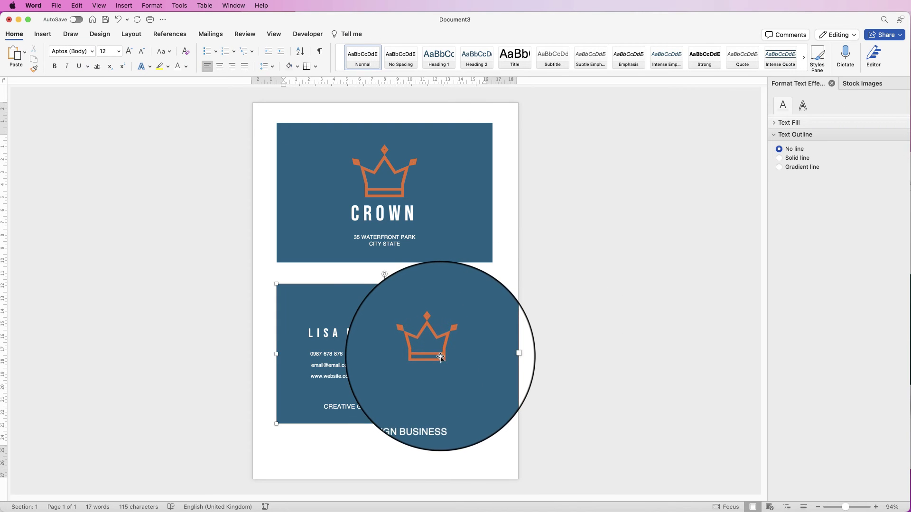
# Align the small crown to the vertical middle of the lower card's background and nudge it slightly right
pyautogui.click(442, 355)
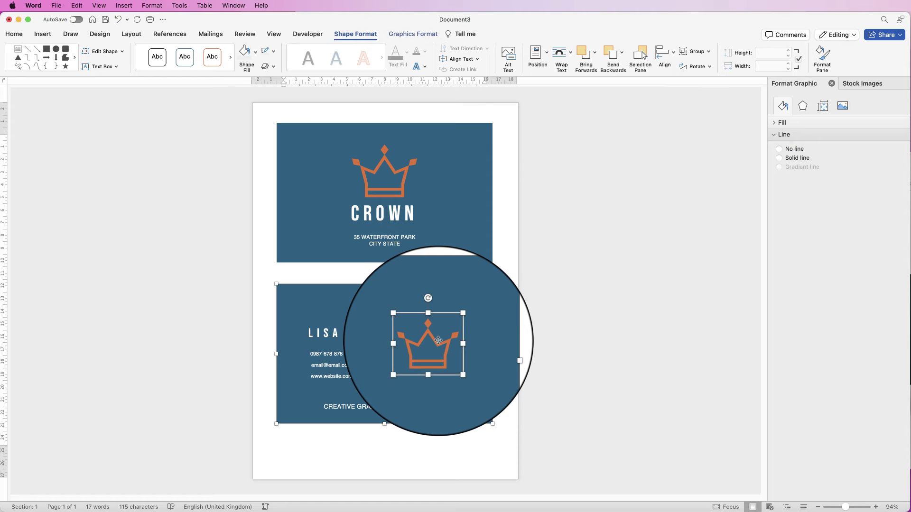
pyautogui.click(671, 53)
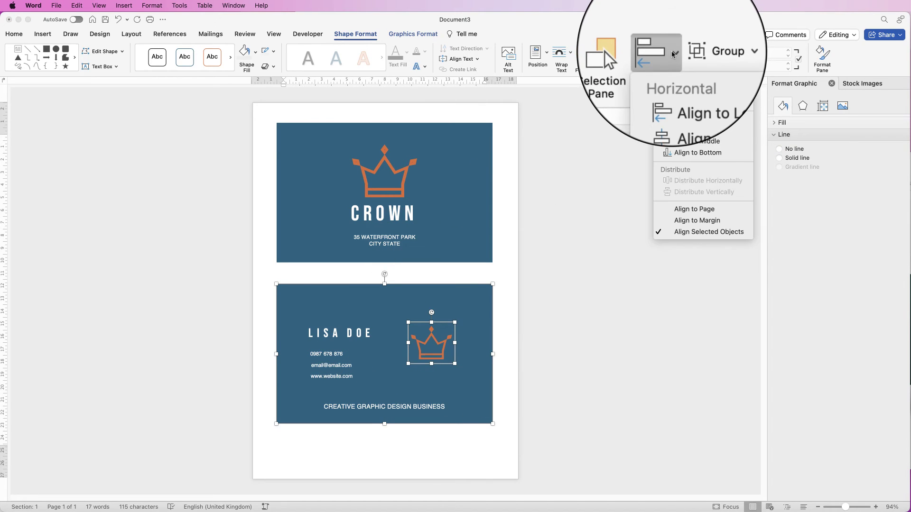
pyautogui.click(681, 143)
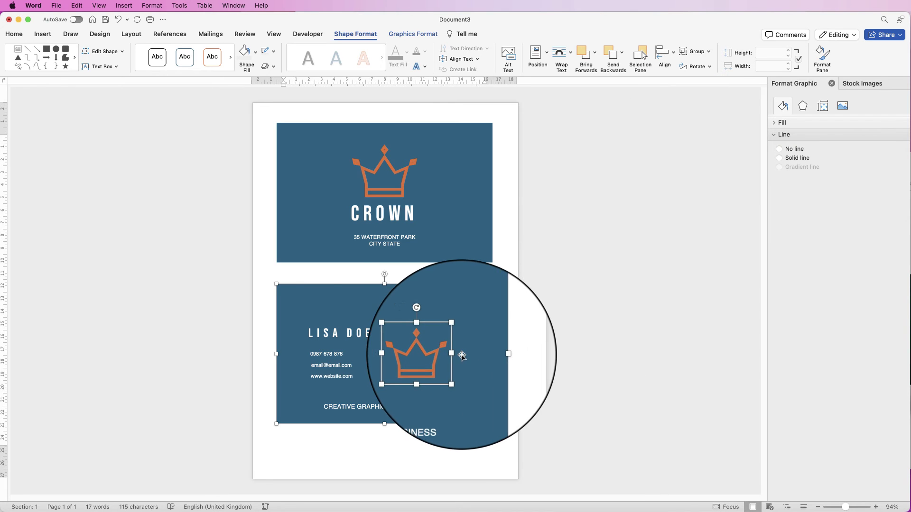
pyautogui.click(546, 352)
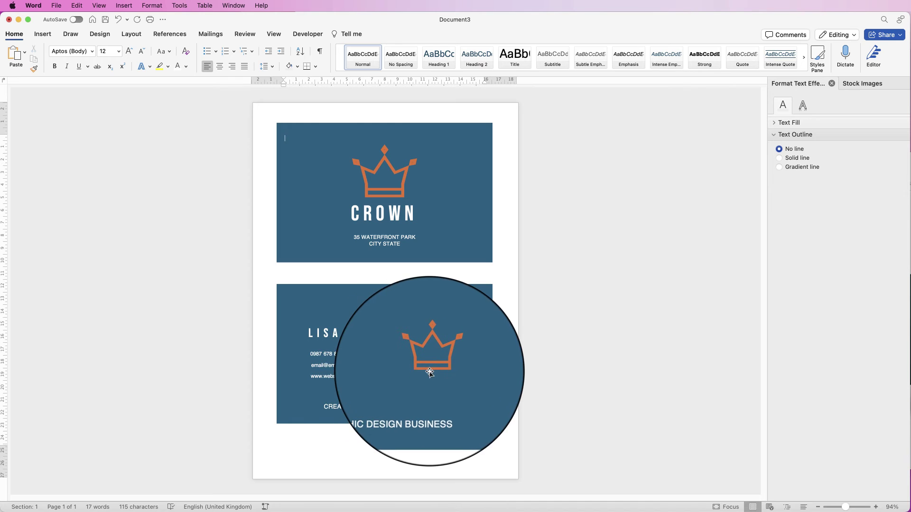
pyautogui.click(435, 369)
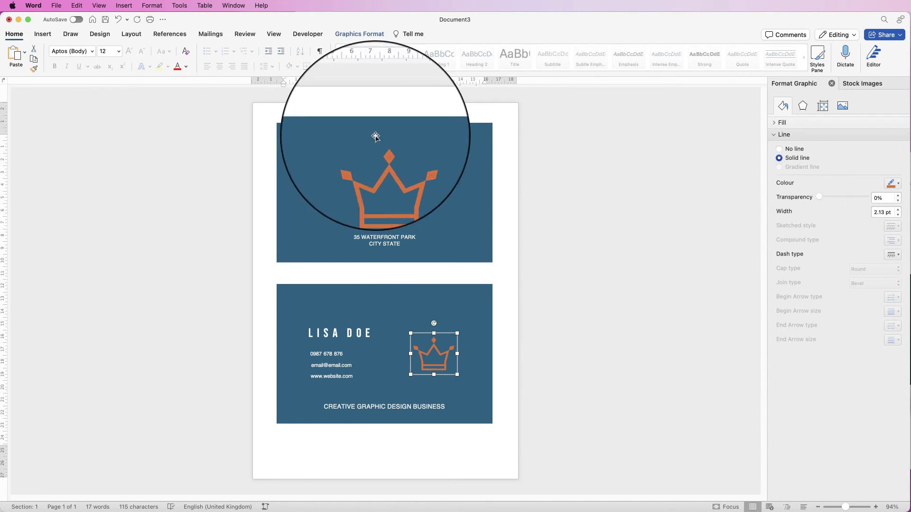
pyautogui.click(498, 249)
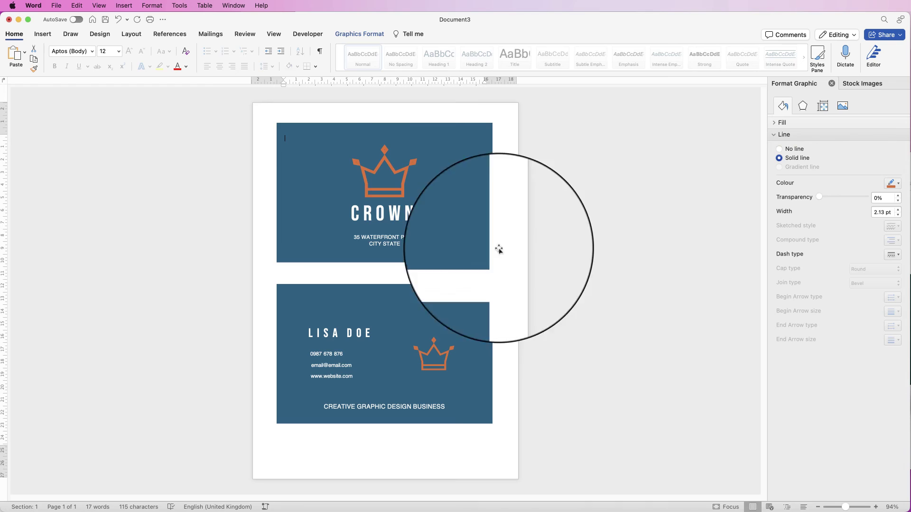
# Draw a thin vertical rectangle about 6.35 cm high and 0.2 cm wide between the contact details and the small crown
pyautogui.click(42, 34)
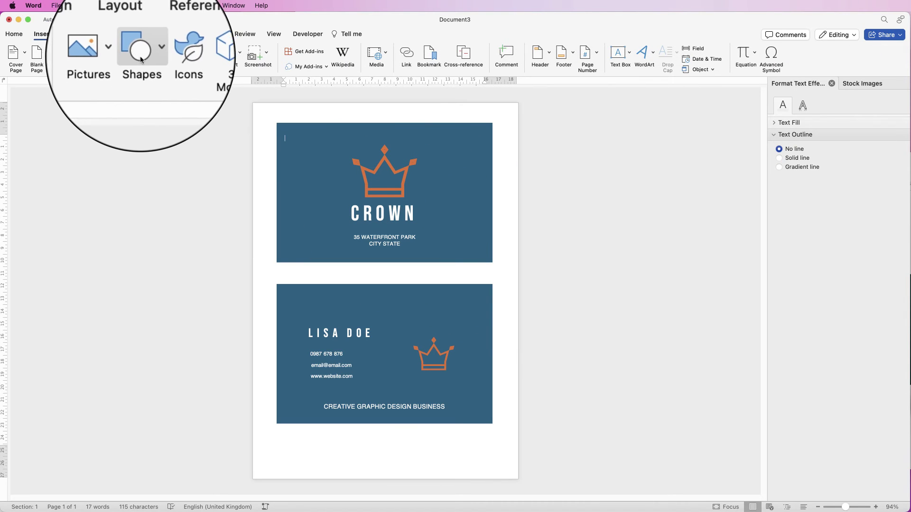
pyautogui.click(150, 55)
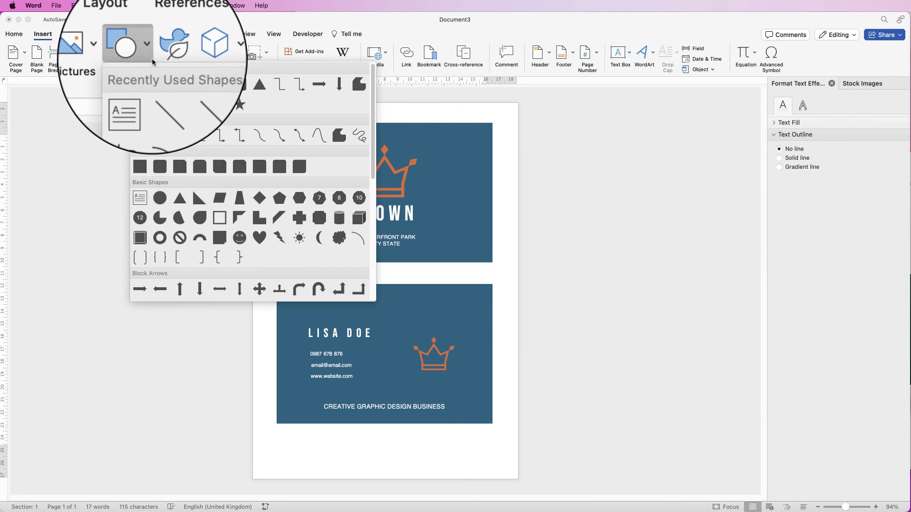
pyautogui.click(140, 167)
pyautogui.moveTo(383, 307); pyautogui.dragTo(387, 388)
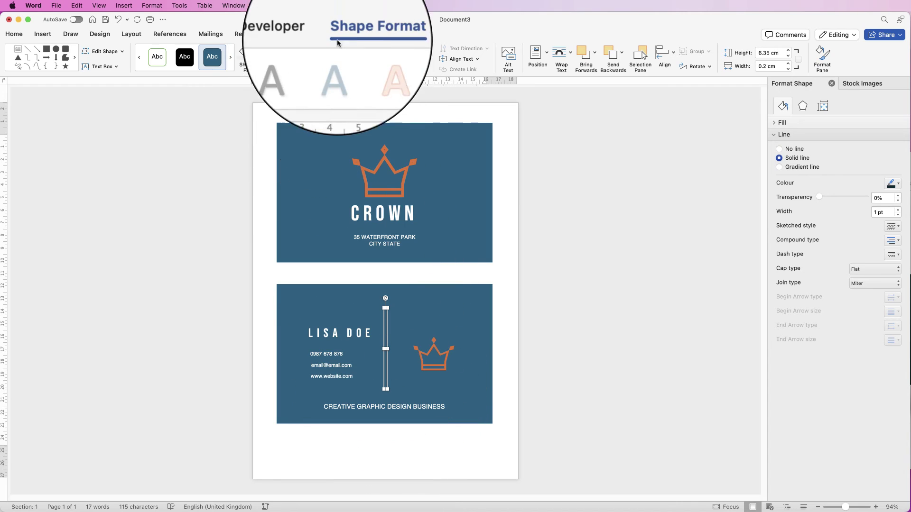
# Fill the thin divider rectangle with white and centre it horizontally on the lower card's background
pyautogui.click(255, 54)
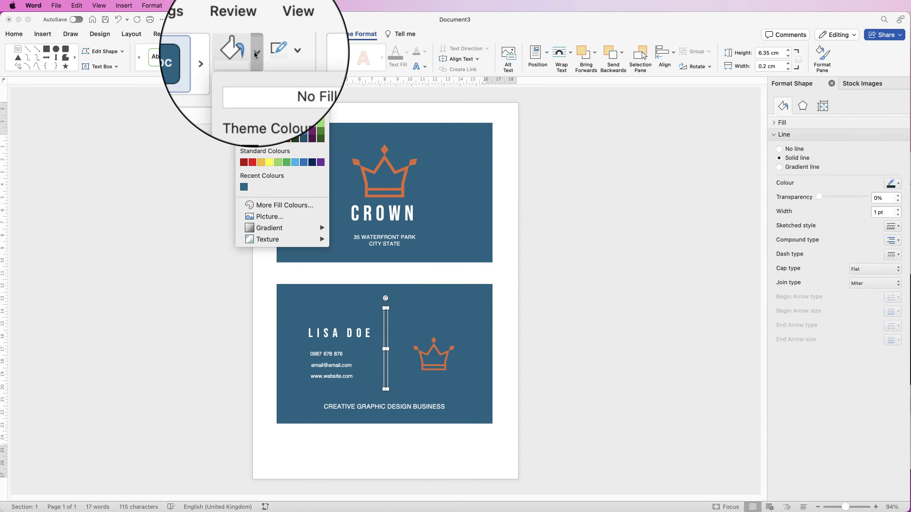
pyautogui.click(242, 99)
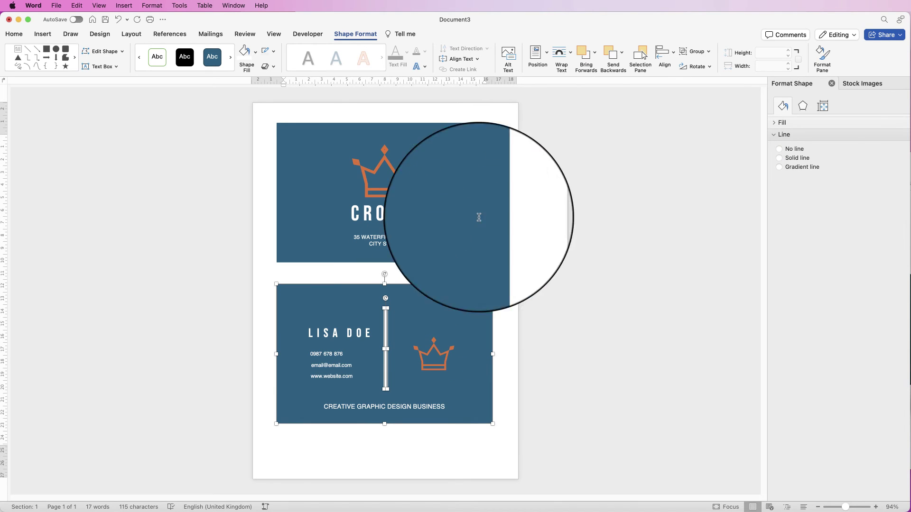
pyautogui.click(666, 56)
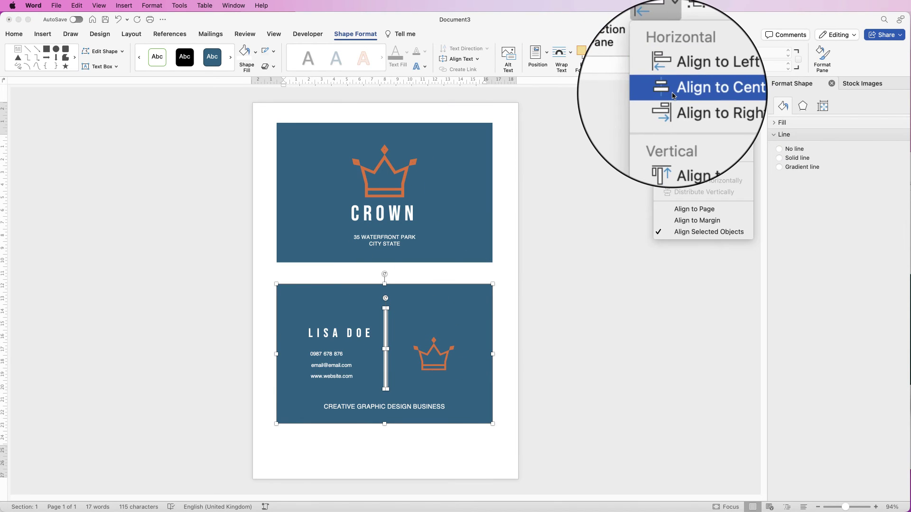
pyautogui.click(683, 97)
pyautogui.click(456, 419)
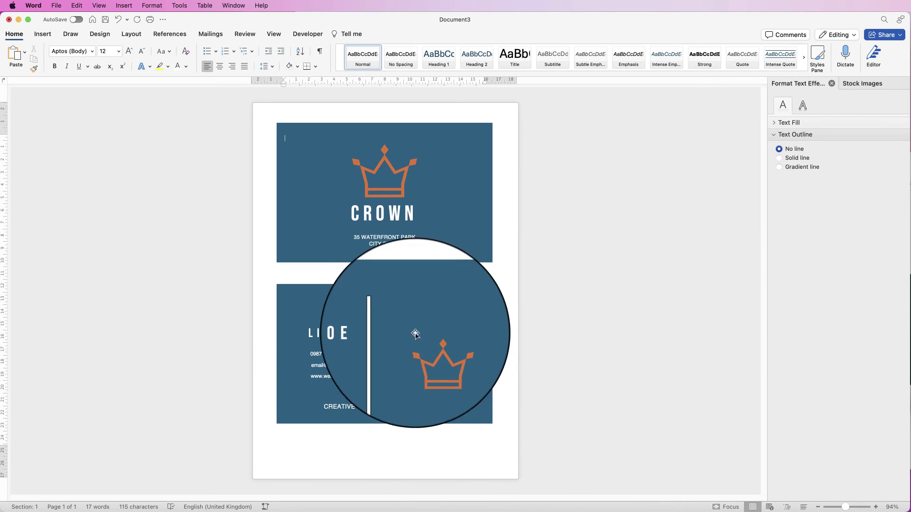
# Nudge the small crown on the lower card a little further right, away from the divider
pyautogui.click(440, 367)
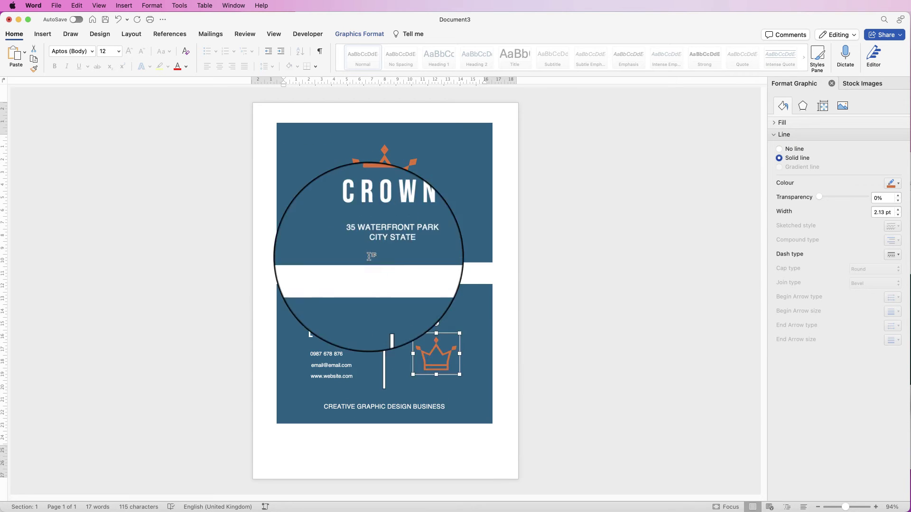
pyautogui.click(380, 247)
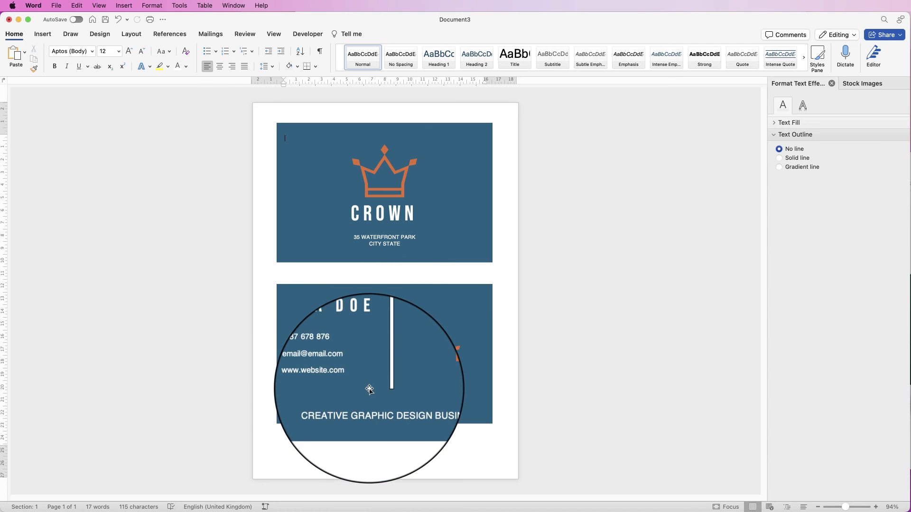
# Ungroup the name and contact text boxes on the lower card and align them along their right edges
pyautogui.click(336, 377)
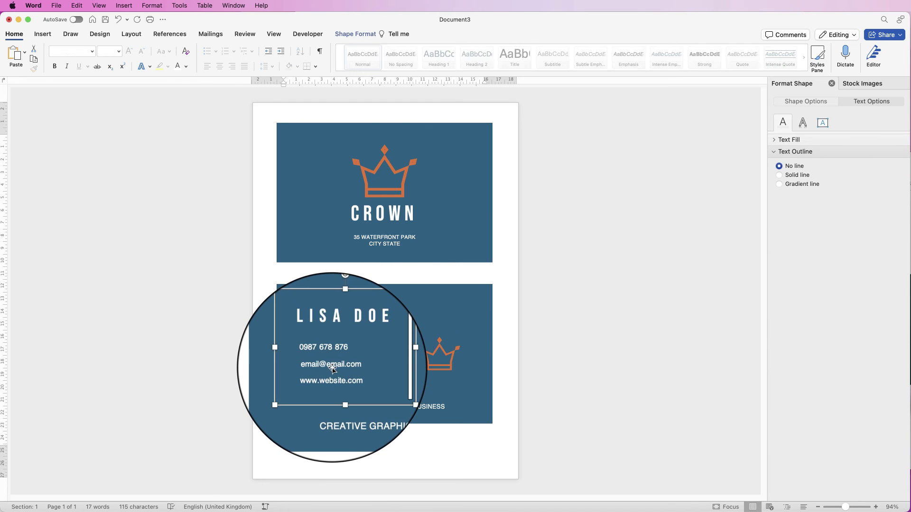
pyautogui.click(355, 33)
pyautogui.click(695, 51)
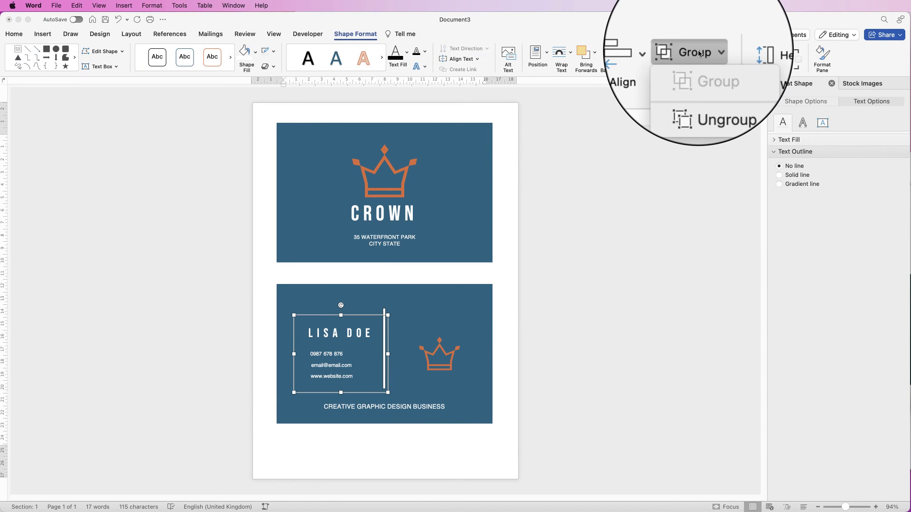
pyautogui.click(702, 70)
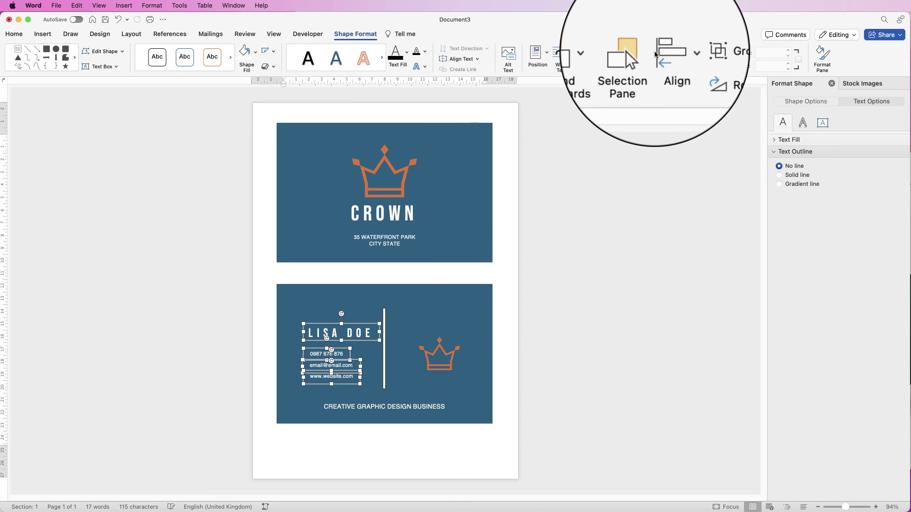
pyautogui.click(672, 56)
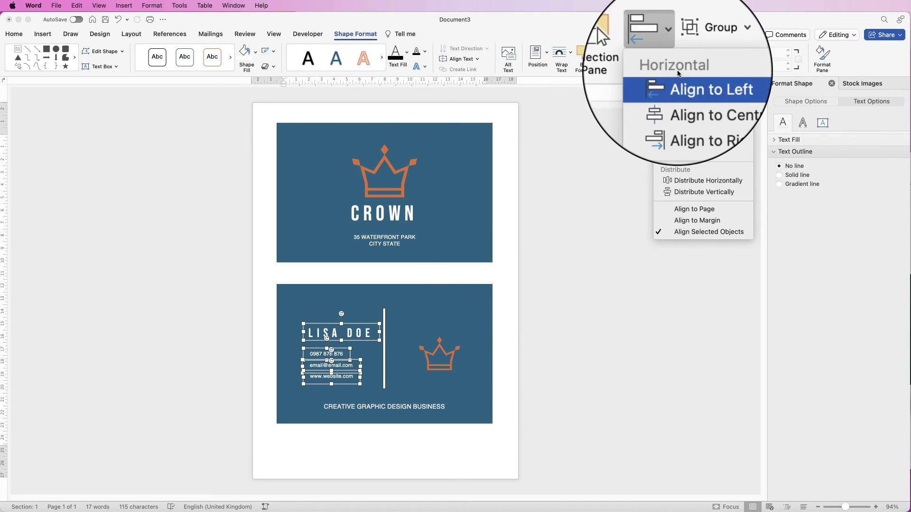
pyautogui.click(679, 101)
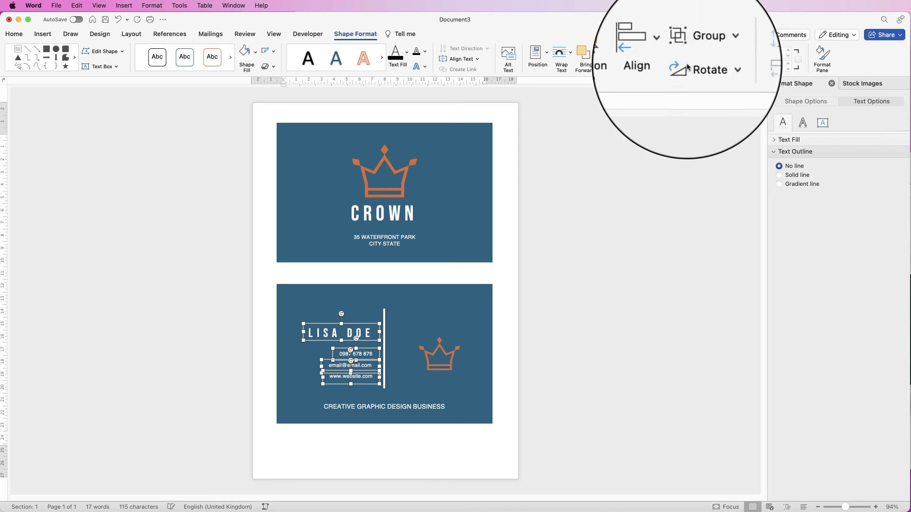
# Group the right-aligned name and contact text boxes together again
pyautogui.click(695, 51)
pyautogui.click(701, 61)
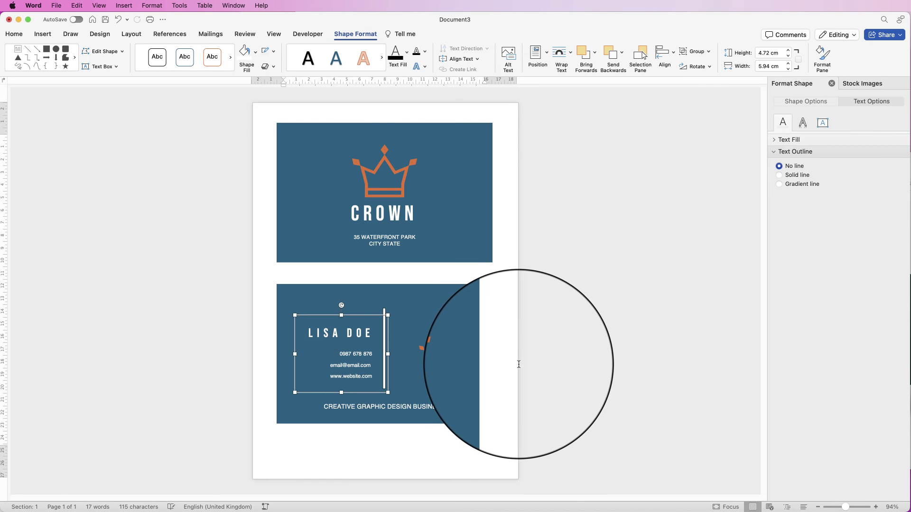
pyautogui.click(581, 413)
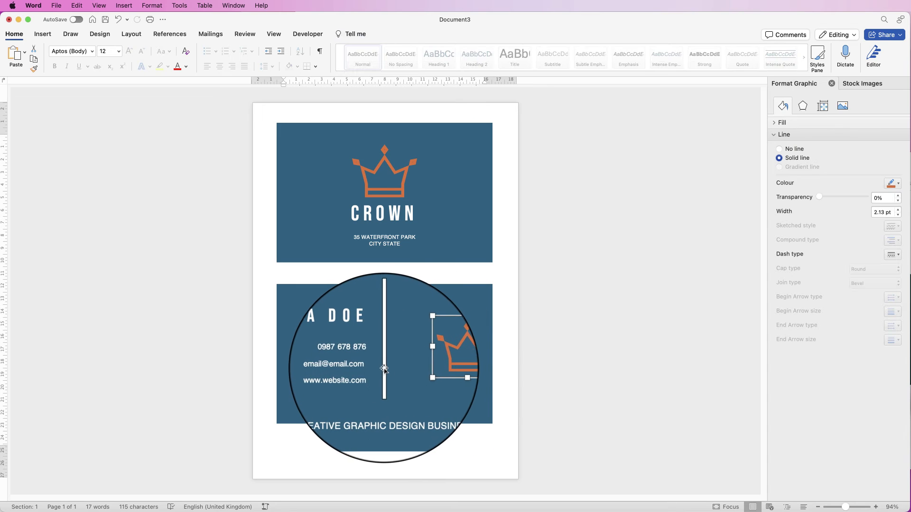
# Group the lower card's crown, divider, contact text, tagline and blue background into one object
pyautogui.keyDown('shift'); pyautogui.click(363, 379); pyautogui.keyUp('shift')
pyautogui.keyDown('shift'); pyautogui.click(356, 407); pyautogui.keyUp('shift')
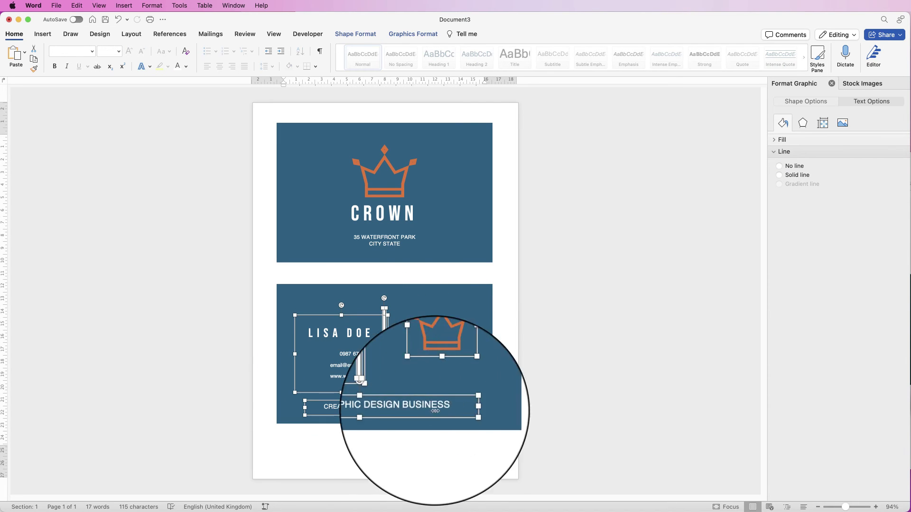
pyautogui.keyDown('shift'); pyautogui.click(483, 391); pyautogui.keyUp('shift')
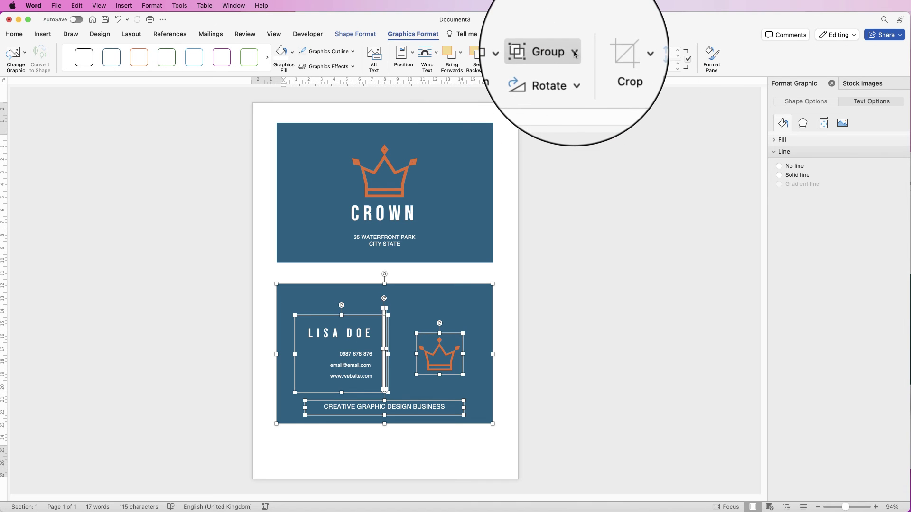
pyautogui.click(574, 53)
pyautogui.click(573, 66)
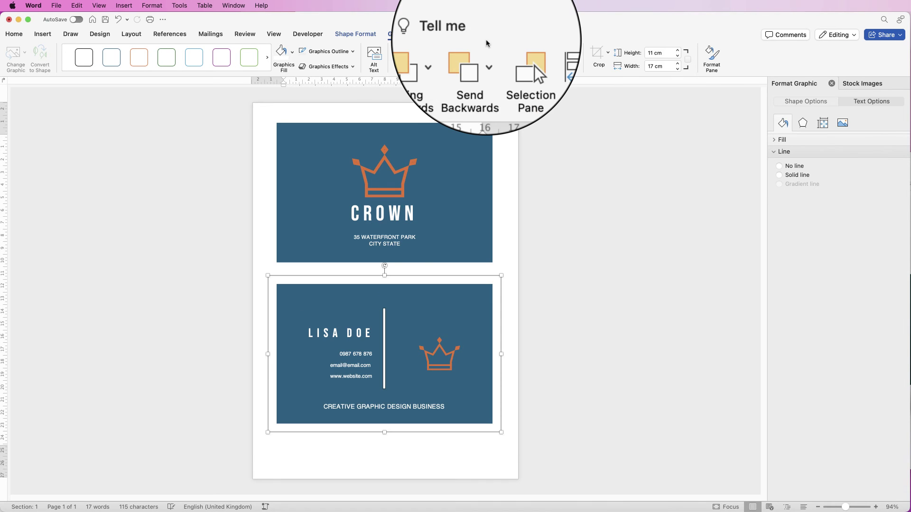
# Save the grouped lower card to the Desktop as a PNG picture named "Picture 3" and deselect the card
pyautogui.rightClick(394, 318)
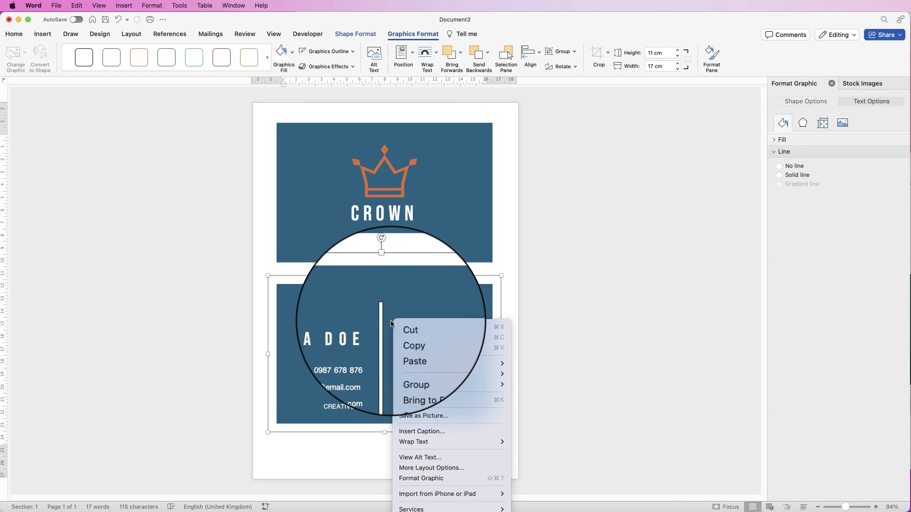
pyautogui.click(418, 417)
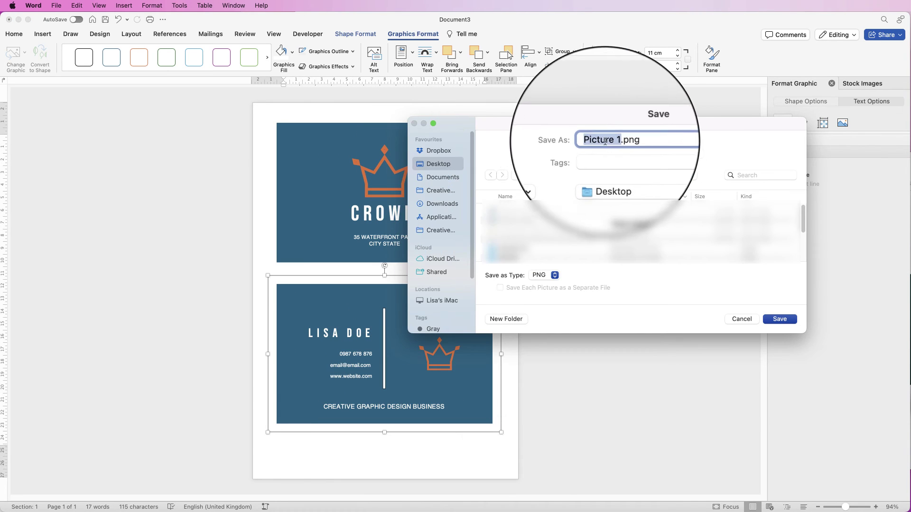
pyautogui.click(604, 157)
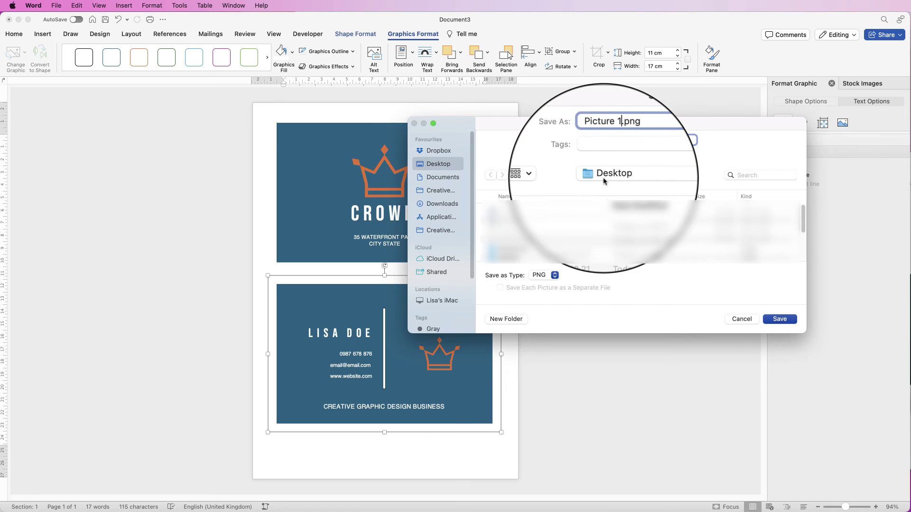
pyautogui.press('BackSpace')
pyautogui.write('3')
pyautogui.press('Return')
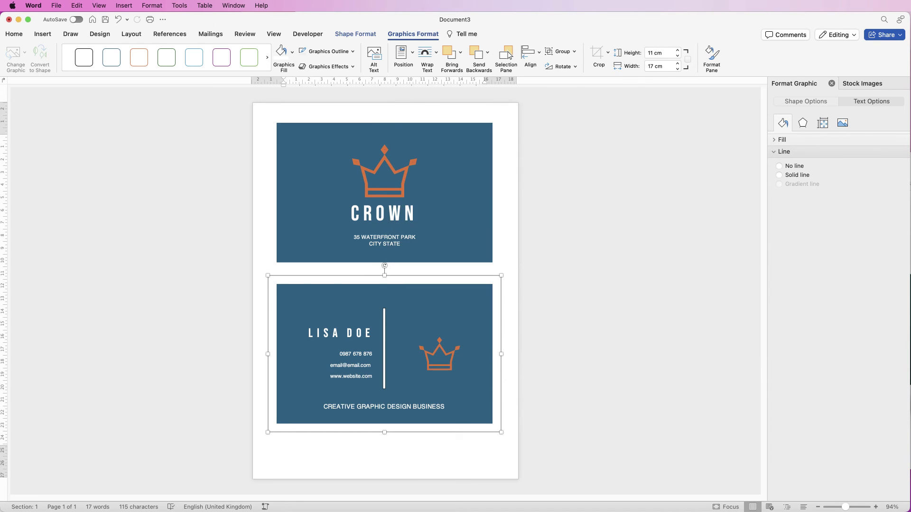
pyautogui.press('Escape')
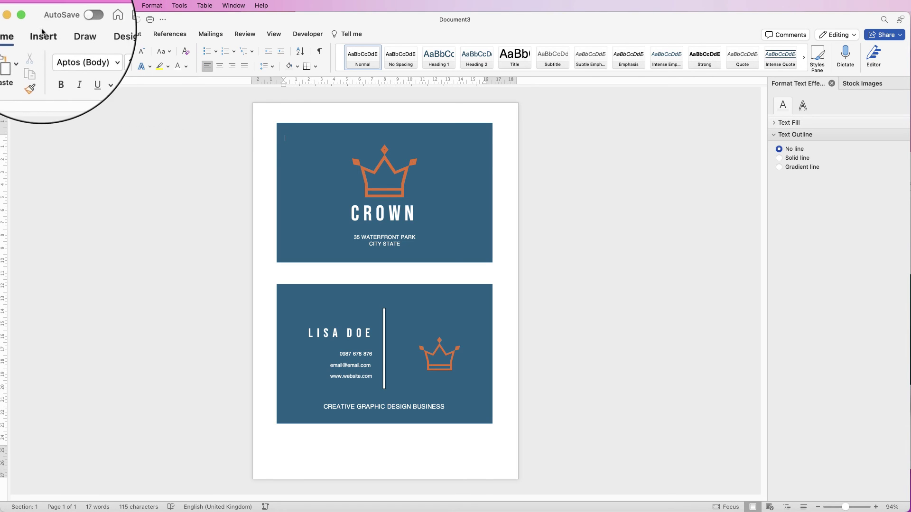
# Create a blank document and insert Picture 2.png and Picture 3.png from the Desktop
pyautogui.click(93, 21)
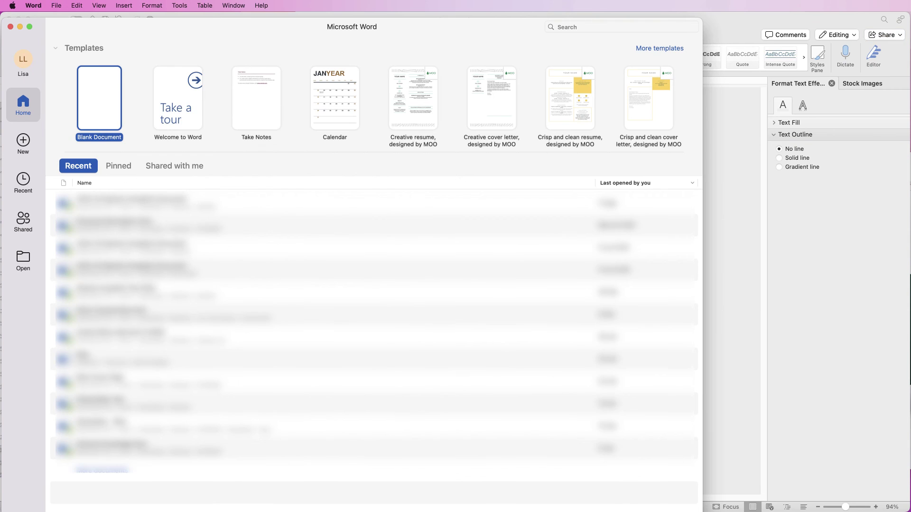
pyautogui.click(98, 122)
pyautogui.click(43, 34)
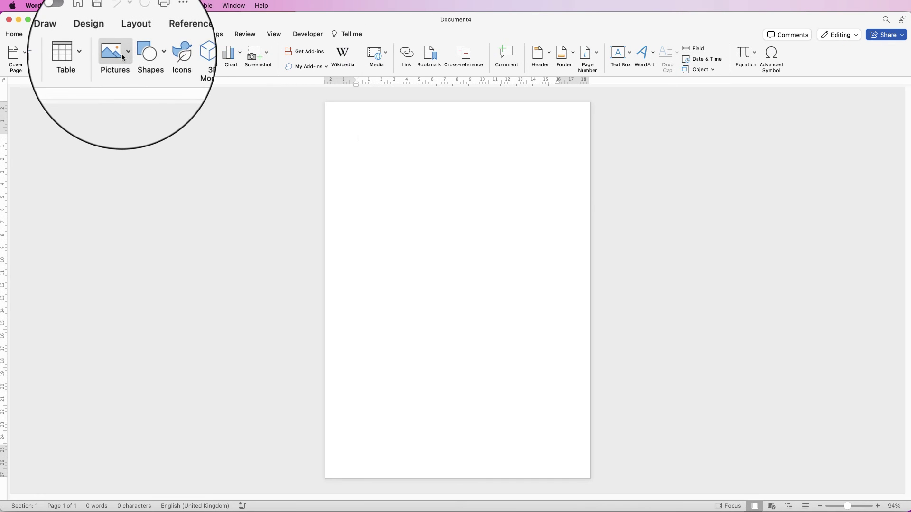
pyautogui.click(122, 44)
pyautogui.click(133, 84)
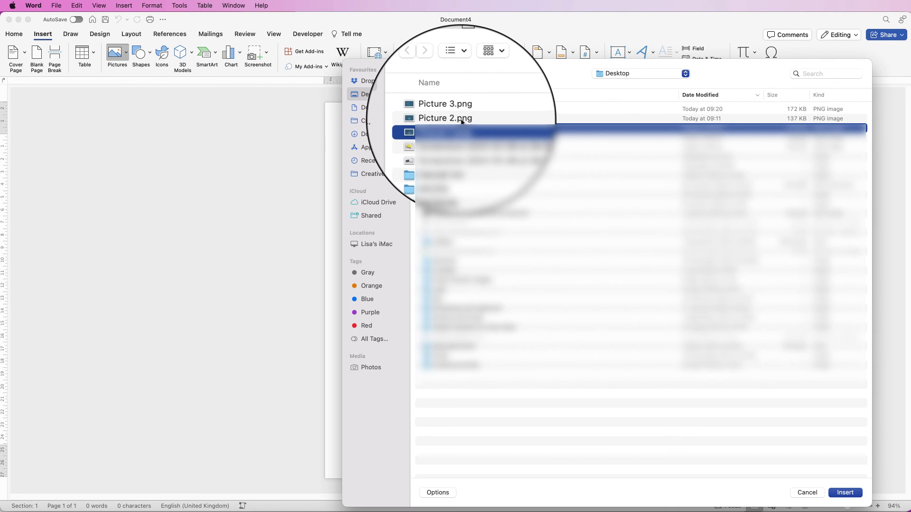
pyautogui.click(461, 120)
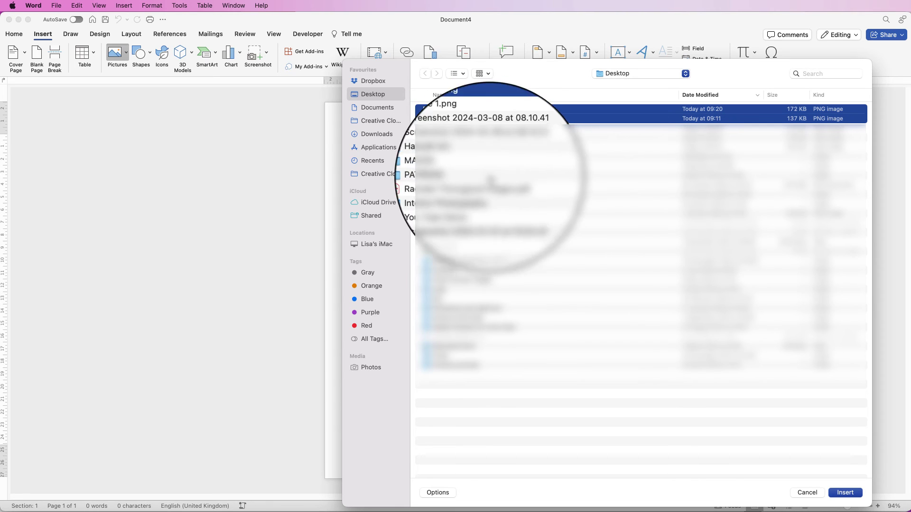
pyautogui.click(845, 493)
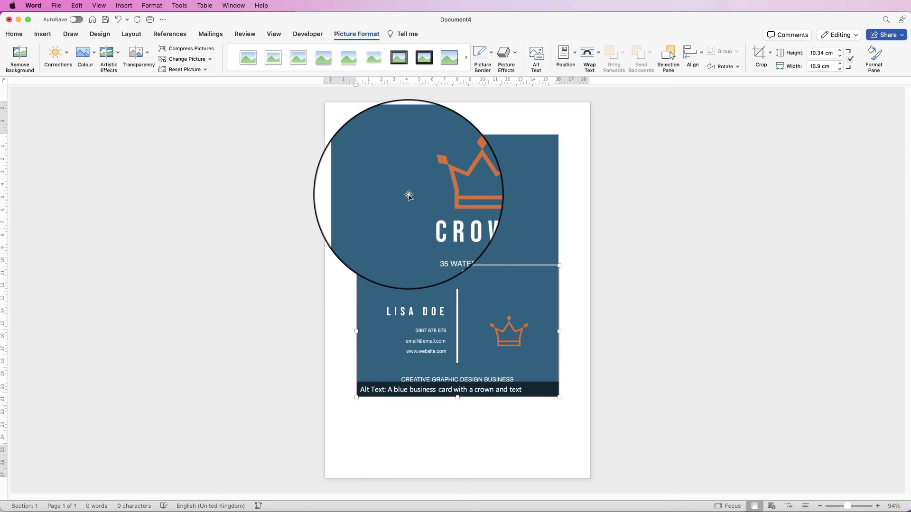
# Set the text wrapping of both card pictures to In Front of Text
pyautogui.click(597, 52)
pyautogui.click(636, 142)
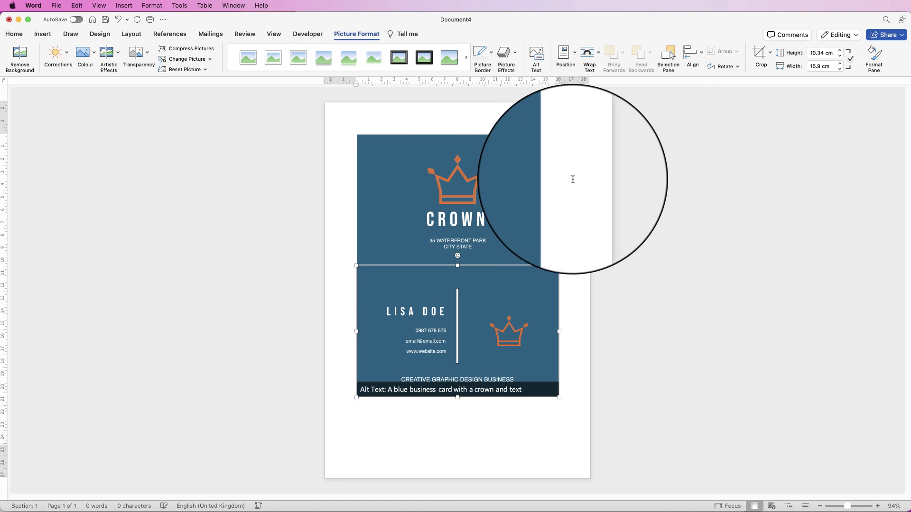
pyautogui.click(460, 192)
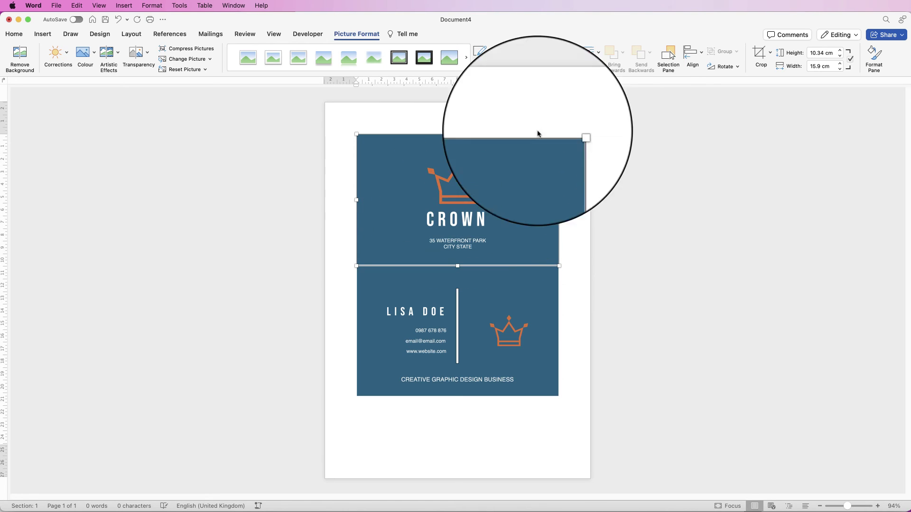
pyautogui.click(588, 52)
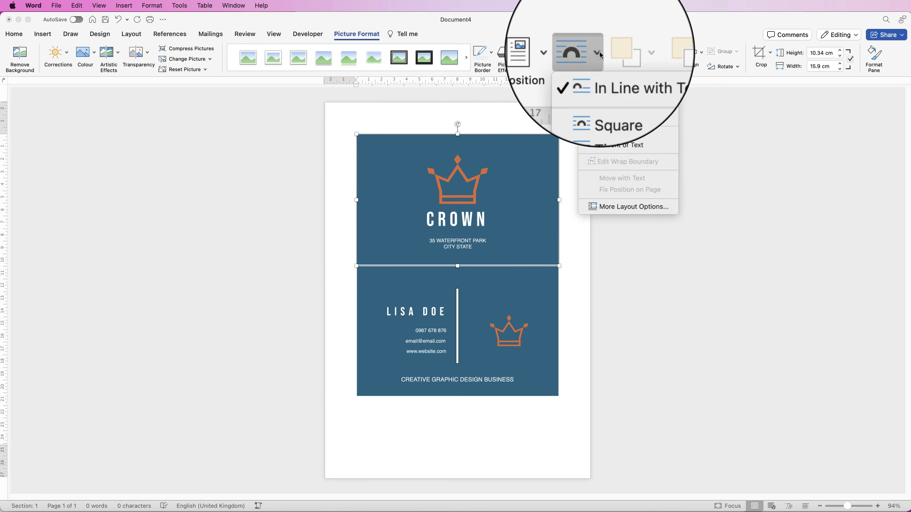
pyautogui.click(605, 148)
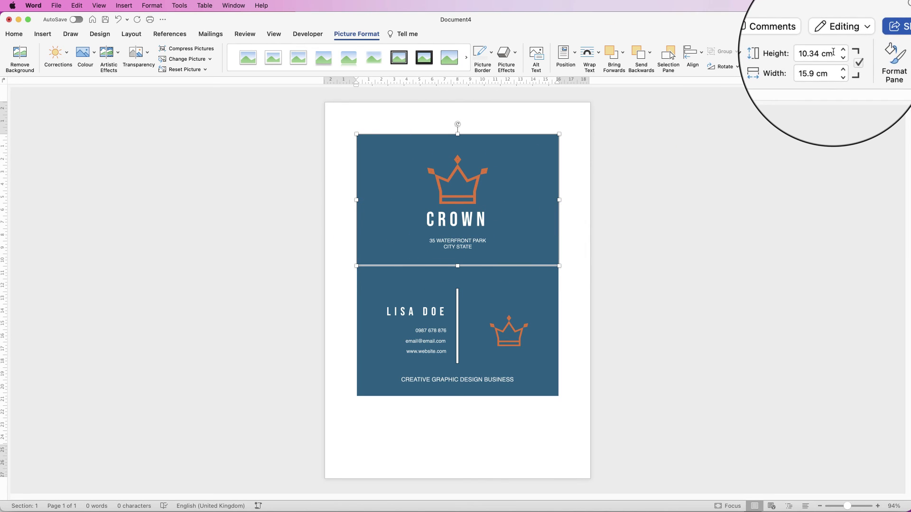
# Set the height of the logo card and the contact-details card to 5.5 cm each
pyautogui.click(809, 53)
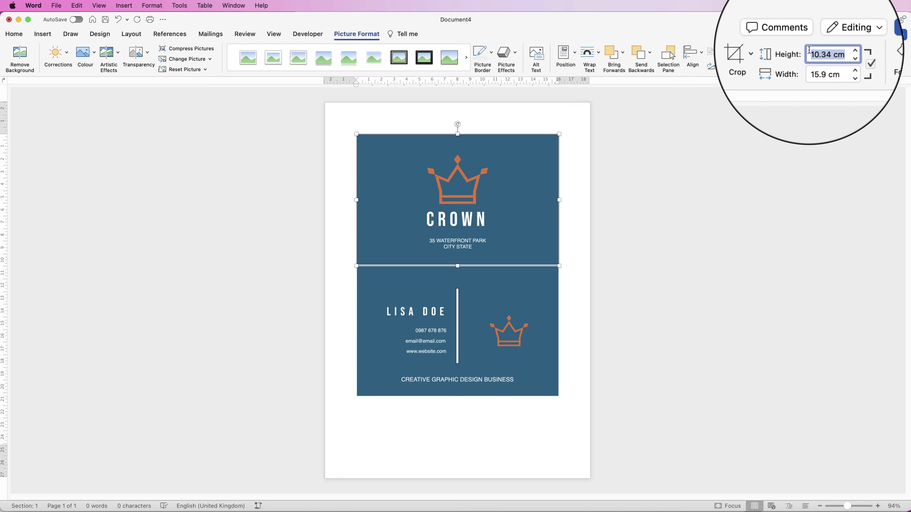
pyautogui.write('5.5')
pyautogui.press('Return')
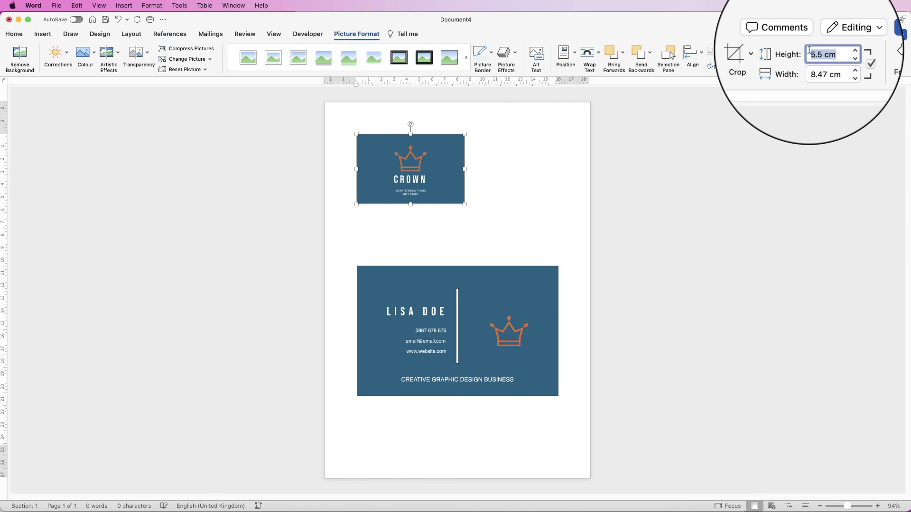
pyautogui.click(471, 332)
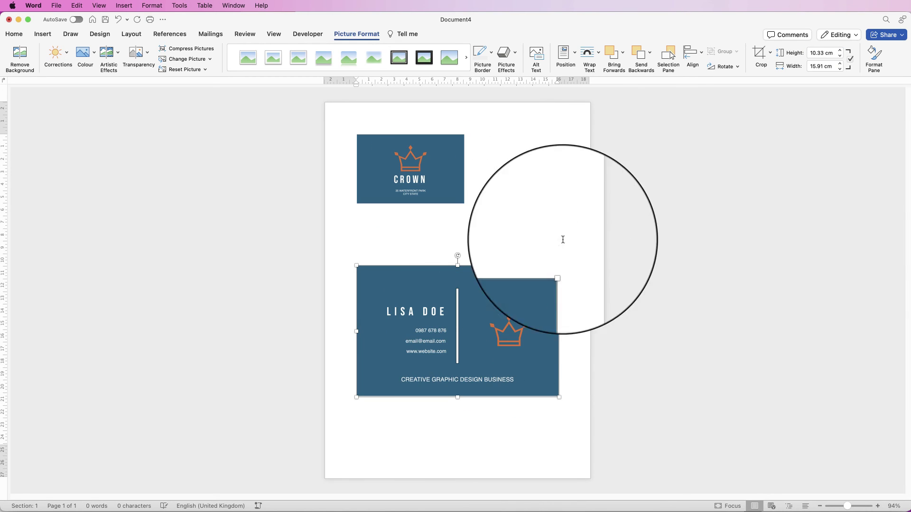
pyautogui.click(811, 53)
pyautogui.write('5')
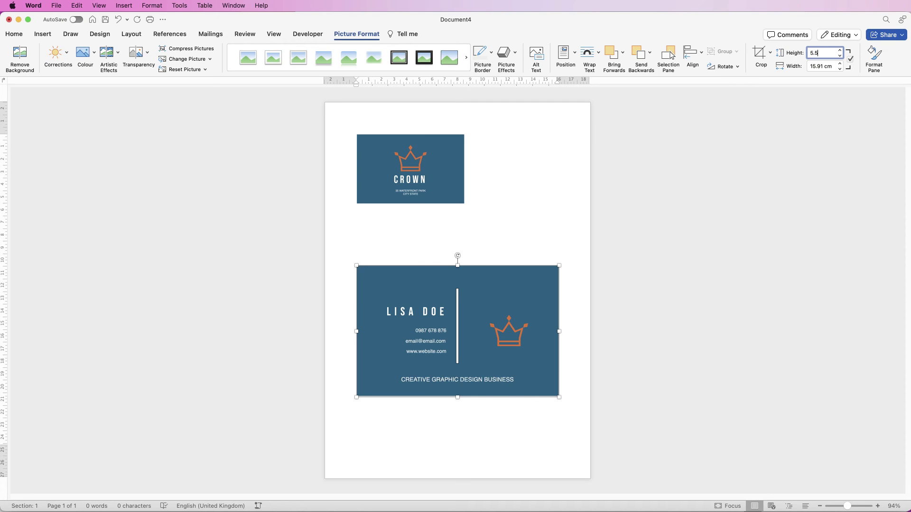
pyautogui.write('.5')
pyautogui.press('Return')
# Shift the contact-details card to the right and nudge the logo card slightly upward
pyautogui.moveTo(398, 300); pyautogui.dragTo(427, 302)
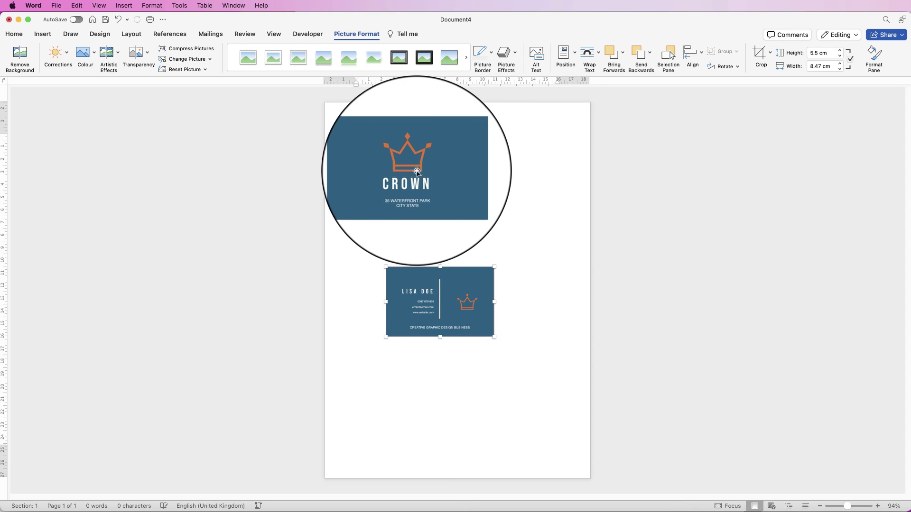
pyautogui.moveTo(419, 171); pyautogui.dragTo(417, 170)
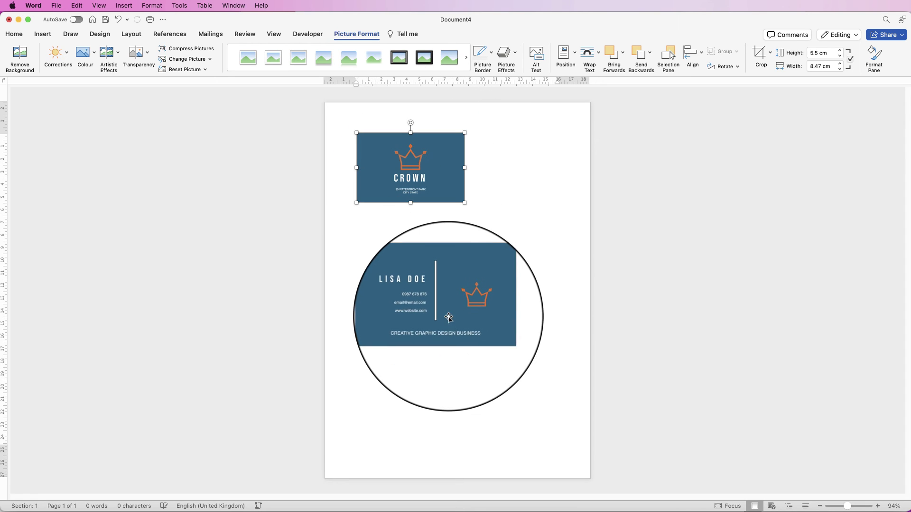
# Insert a page break at the start of the document to add an empty page ahead of the cards
pyautogui.click(427, 396)
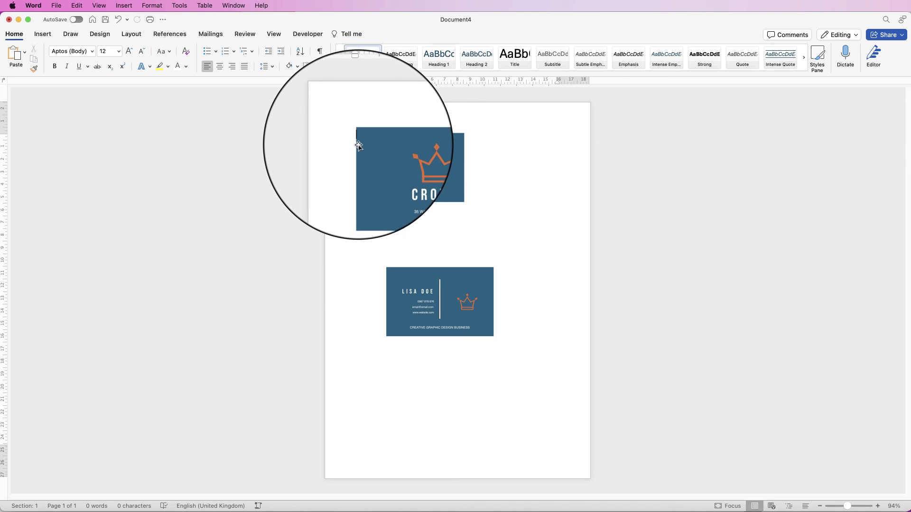
pyautogui.click(42, 34)
pyautogui.click(62, 64)
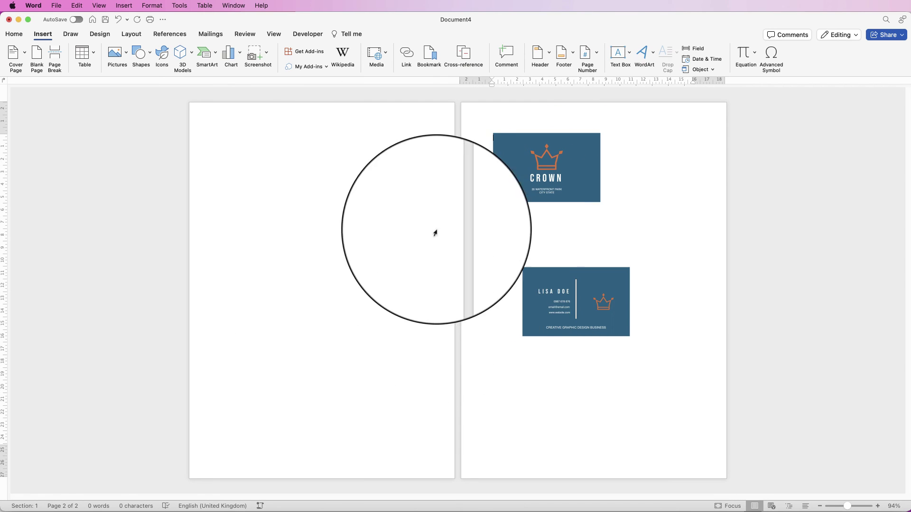
# Move the logo card to the upper left of the empty first page and place a duplicate beside it
pyautogui.click(277, 35)
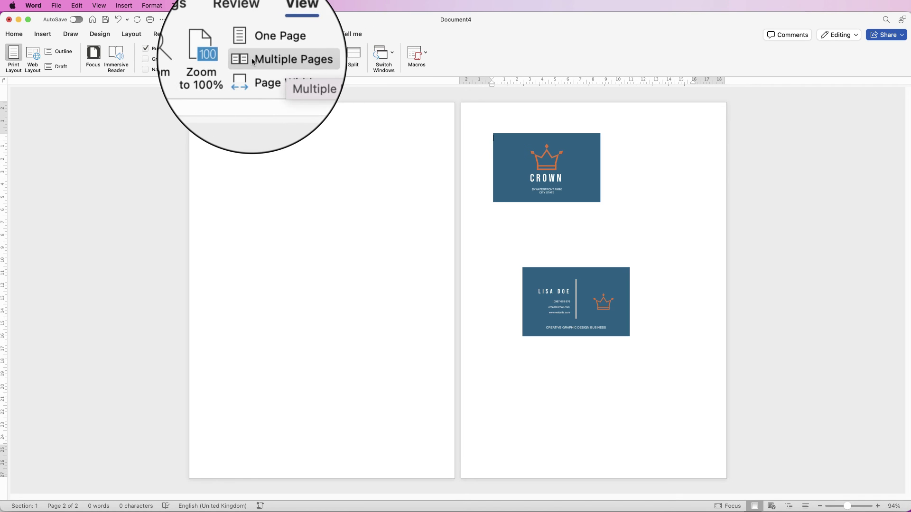
pyautogui.click(319, 204)
pyautogui.moveTo(558, 167); pyautogui.dragTo(282, 162)
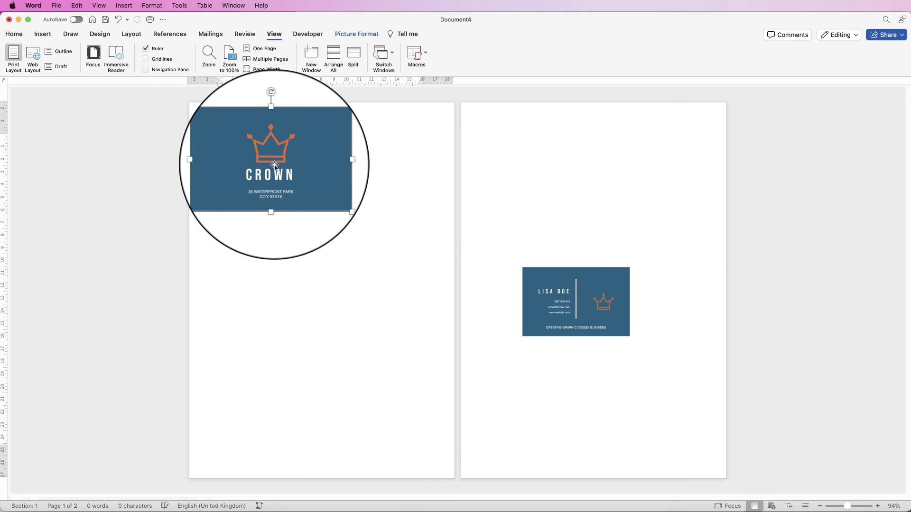
pyautogui.moveTo(273, 162); pyautogui.dragTo(377, 182)
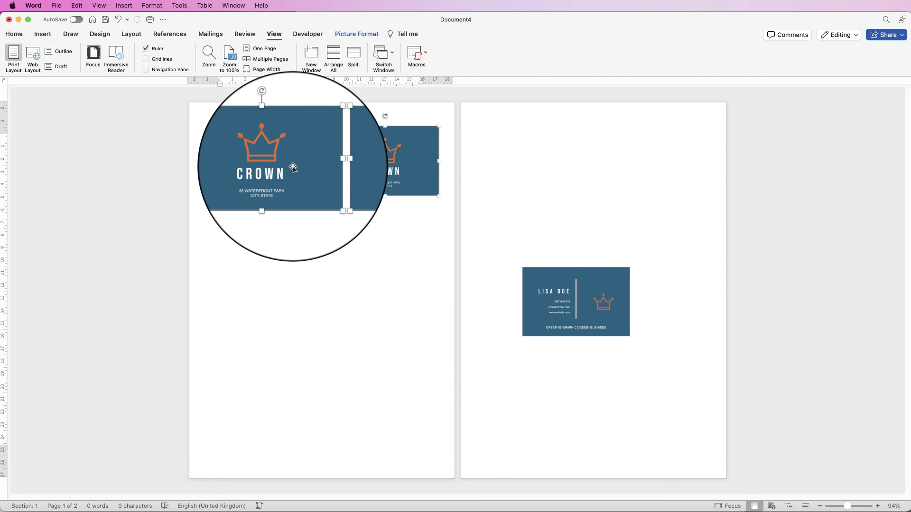
# Align the two logo cards along their top edges and group them into one row
pyautogui.click(361, 34)
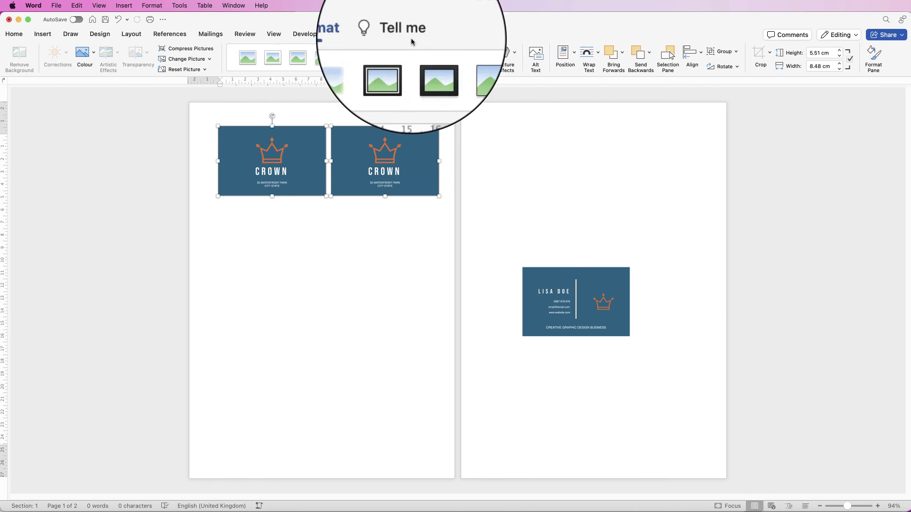
pyautogui.click(702, 54)
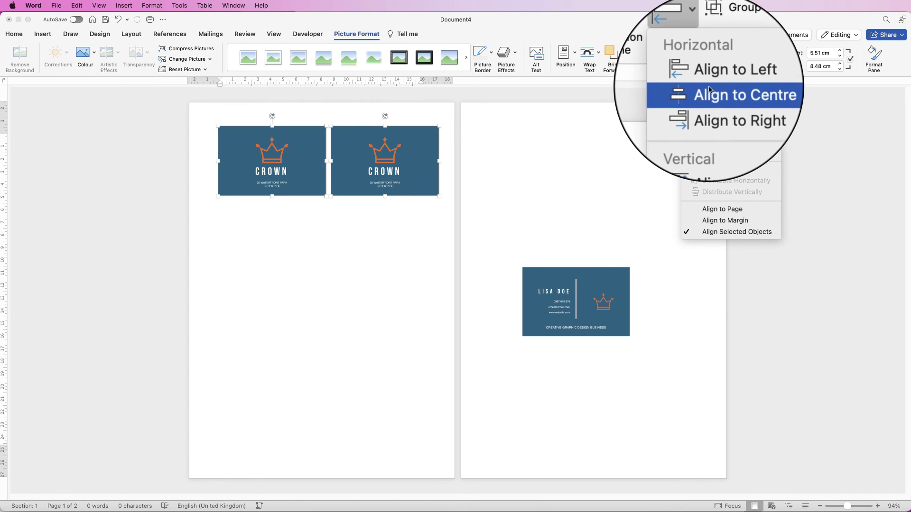
pyautogui.click(707, 132)
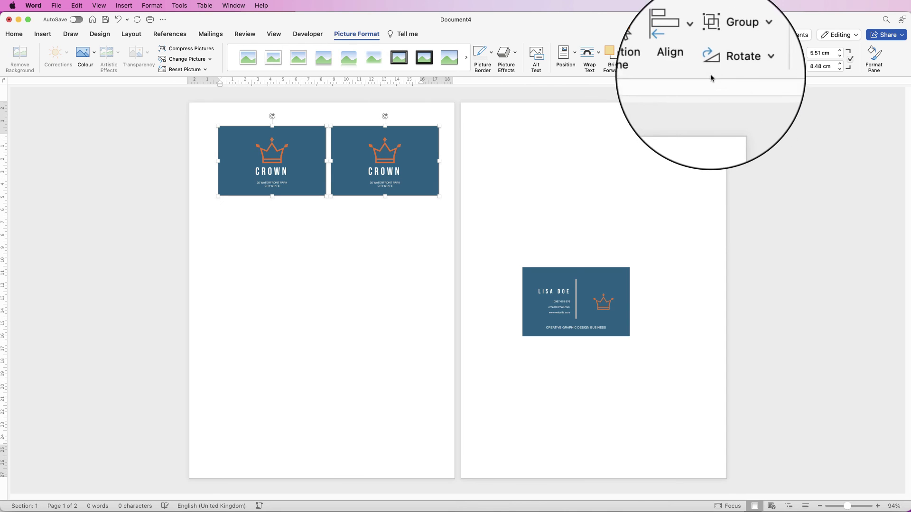
pyautogui.click(722, 53)
pyautogui.click(364, 169)
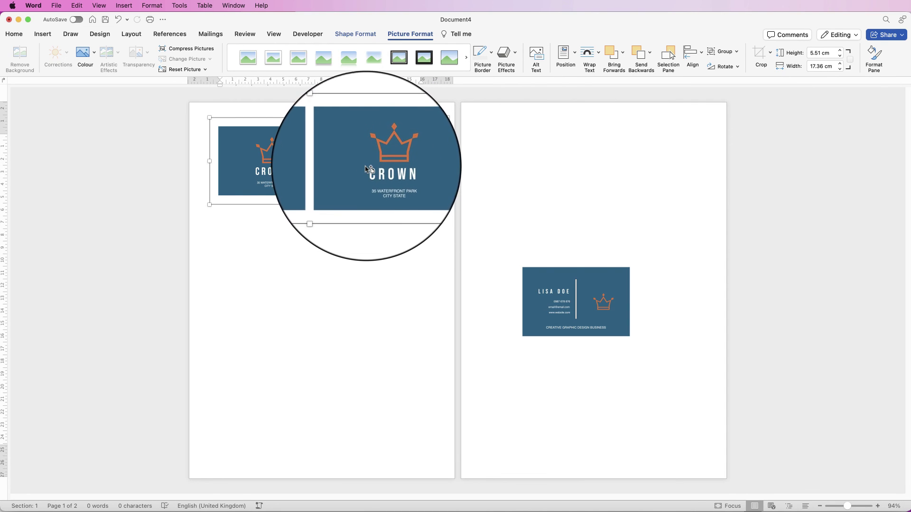
# Duplicate the row of two logo cards directly below and group both rows together
pyautogui.moveTo(364, 169); pyautogui.dragTo(369, 242)
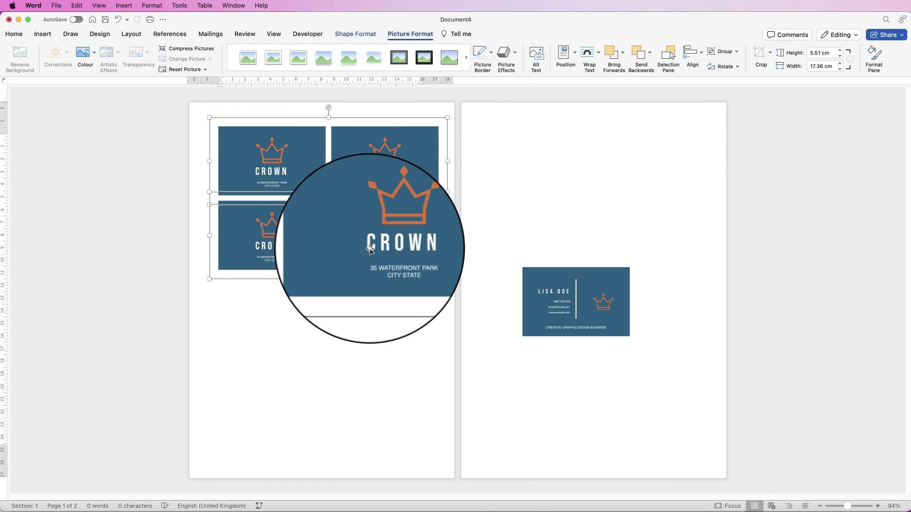
pyautogui.click(724, 51)
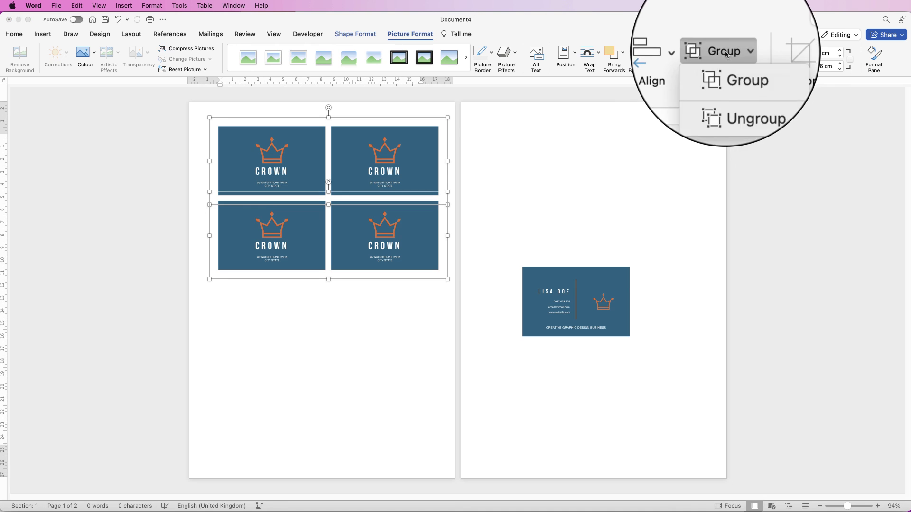
pyautogui.click(725, 71)
# Duplicate the four-card block directly below and group the two centre-aligned blocks into one eight-card sheet
pyautogui.moveTo(360, 249); pyautogui.dragTo(356, 381)
pyautogui.keyDown('shift'); pyautogui.click(377, 237); pyautogui.keyUp('shift')
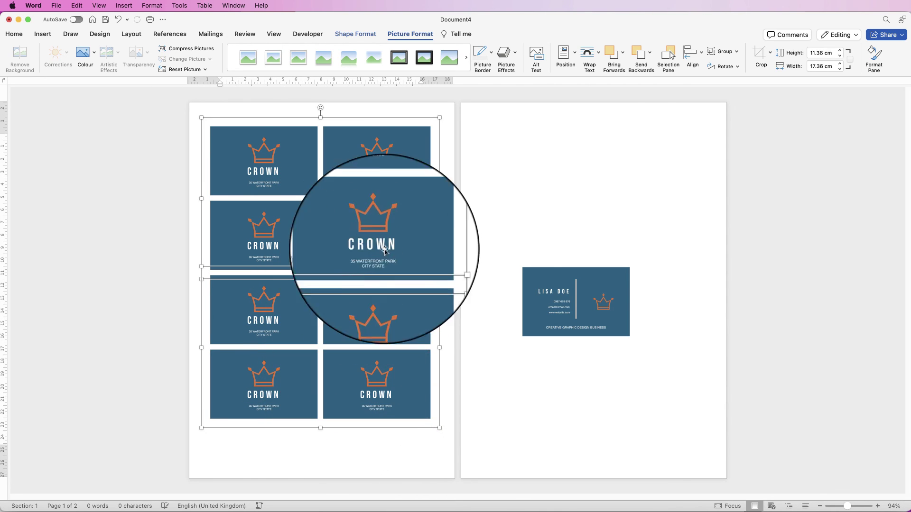
pyautogui.click(701, 53)
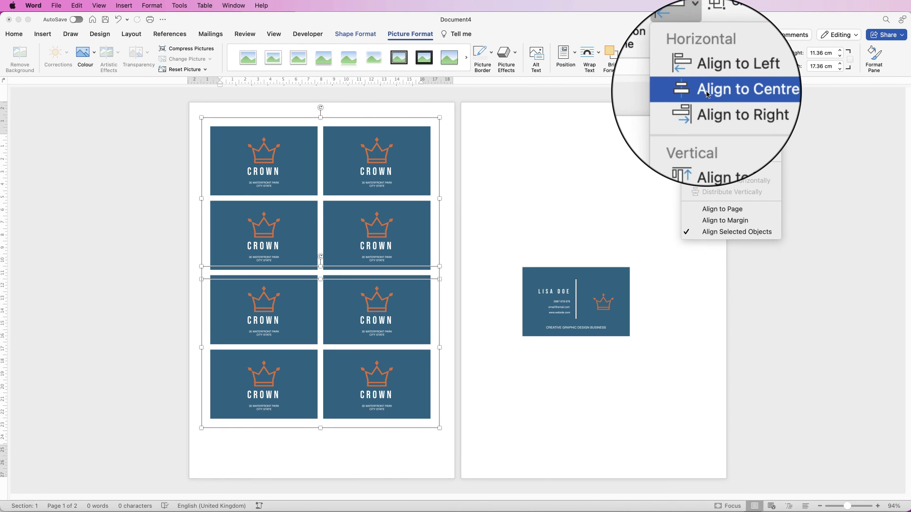
pyautogui.click(707, 92)
pyautogui.click(722, 51)
pyautogui.click(721, 64)
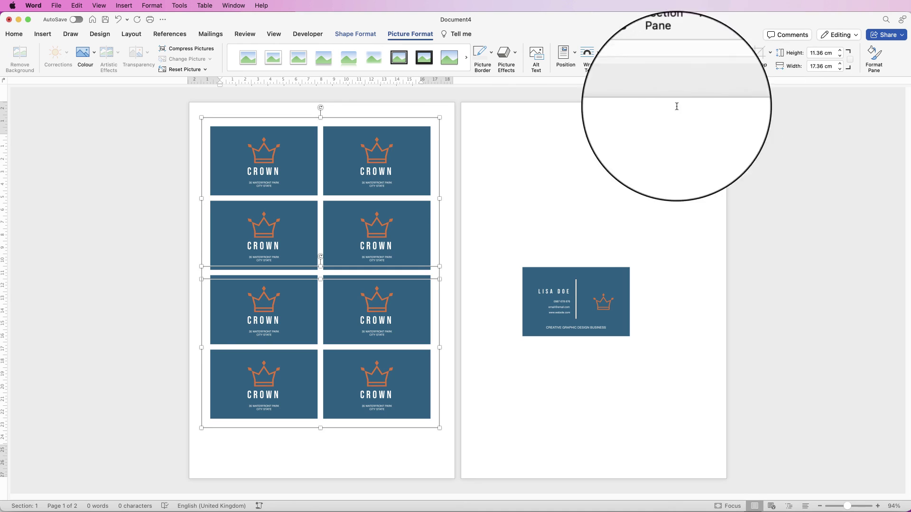
# Align the eight-card group to the centre and middle of the first page's margins
pyautogui.moveTo(370, 286); pyautogui.dragTo(376, 297)
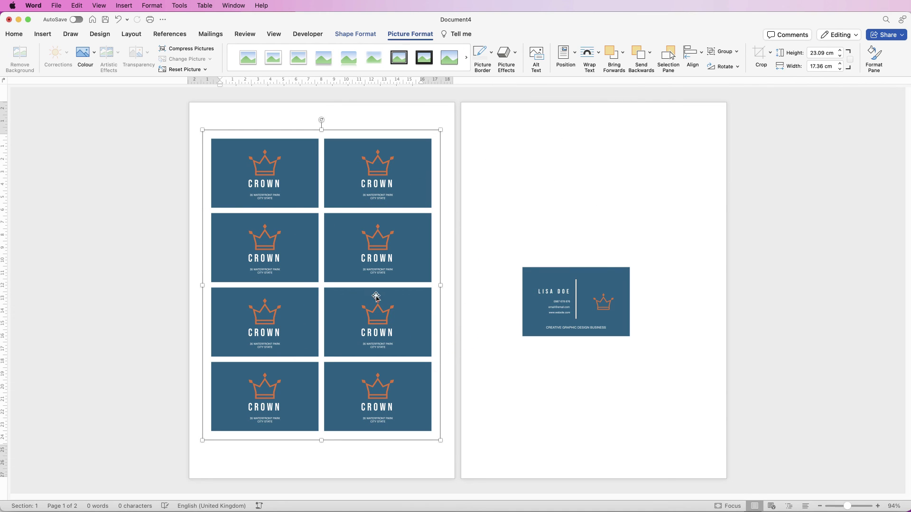
pyautogui.click(702, 56)
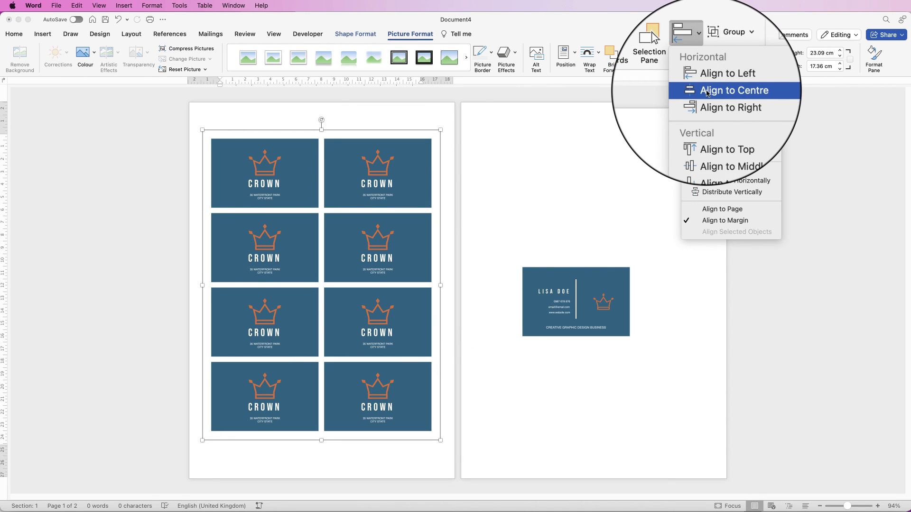
pyautogui.click(707, 93)
pyautogui.click(688, 52)
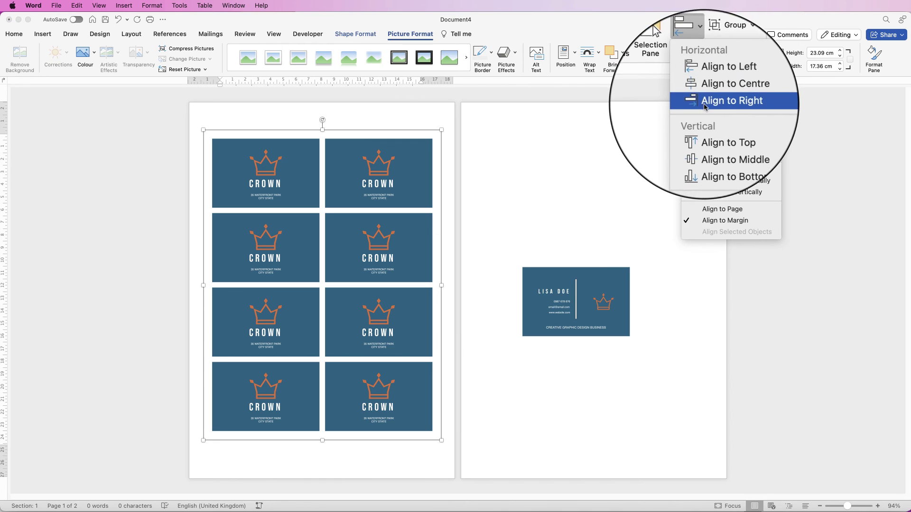
pyautogui.click(712, 141)
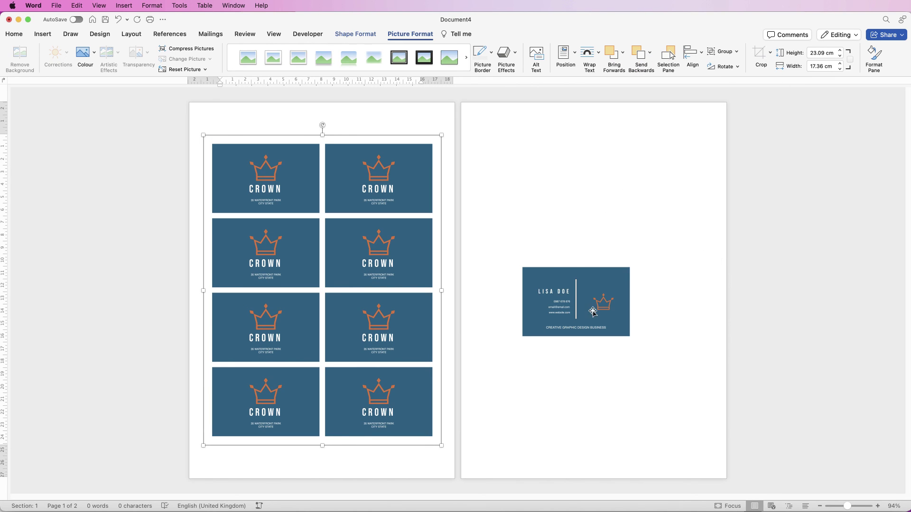
# Move the contact-details card near the top of the second page and bring it to the front
pyautogui.moveTo(589, 310); pyautogui.dragTo(605, 178)
pyautogui.click(623, 52)
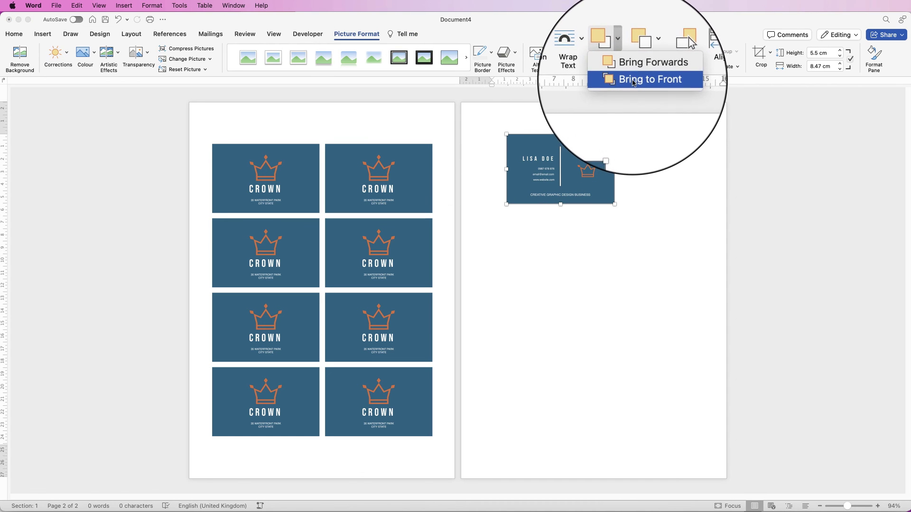
pyautogui.click(619, 81)
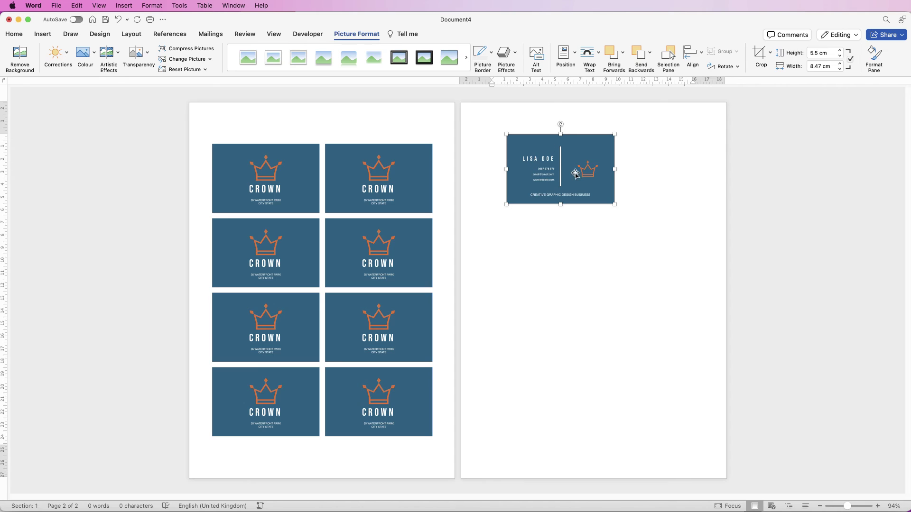
# Place two copies of the contact-details card over the first page's top row of logo cards and group them
pyautogui.moveTo(575, 174); pyautogui.dragTo(393, 171)
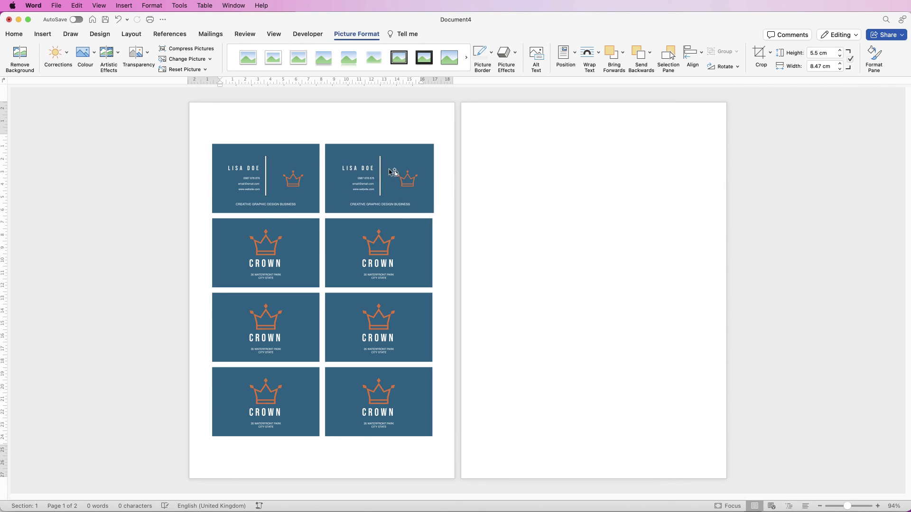
pyautogui.moveTo(393, 171); pyautogui.dragTo(387, 171)
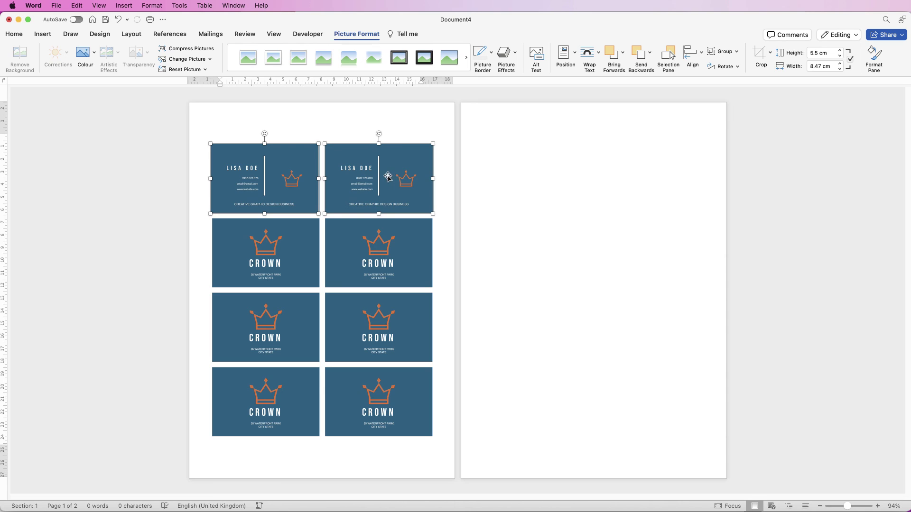
pyautogui.click(725, 53)
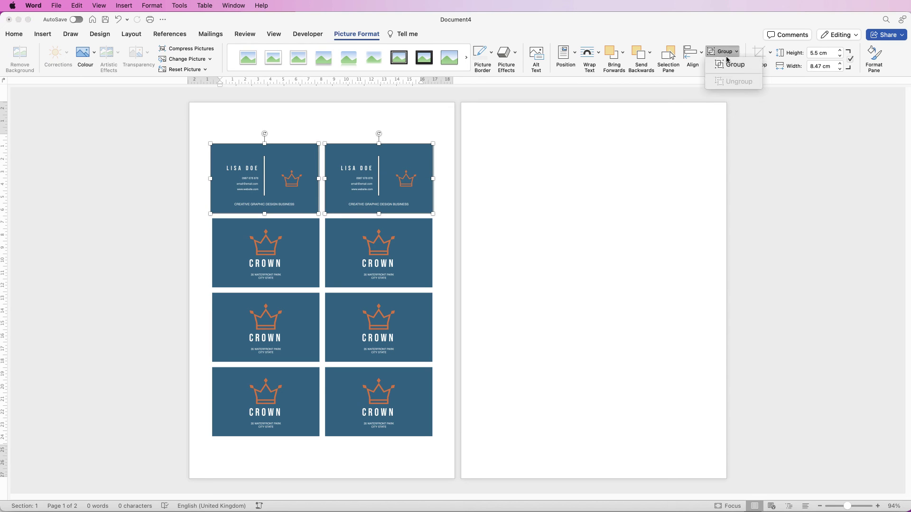
pyautogui.click(734, 65)
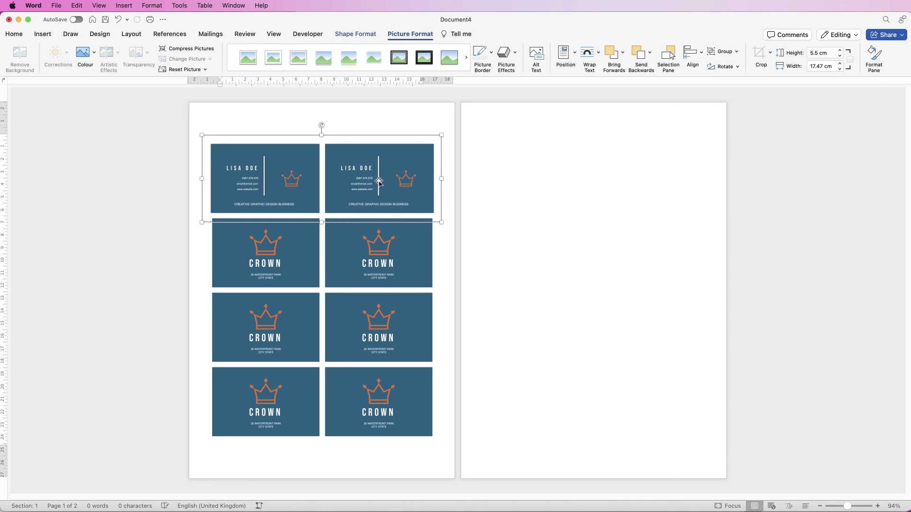
# Duplicate the contact-card row down over the remaining logo cards, centre-align the blocks, and group all eight cards into one sheet
pyautogui.moveTo(382, 183); pyautogui.dragTo(367, 398)
pyautogui.click(725, 52)
pyautogui.click(733, 65)
pyautogui.click(691, 54)
pyautogui.click(717, 89)
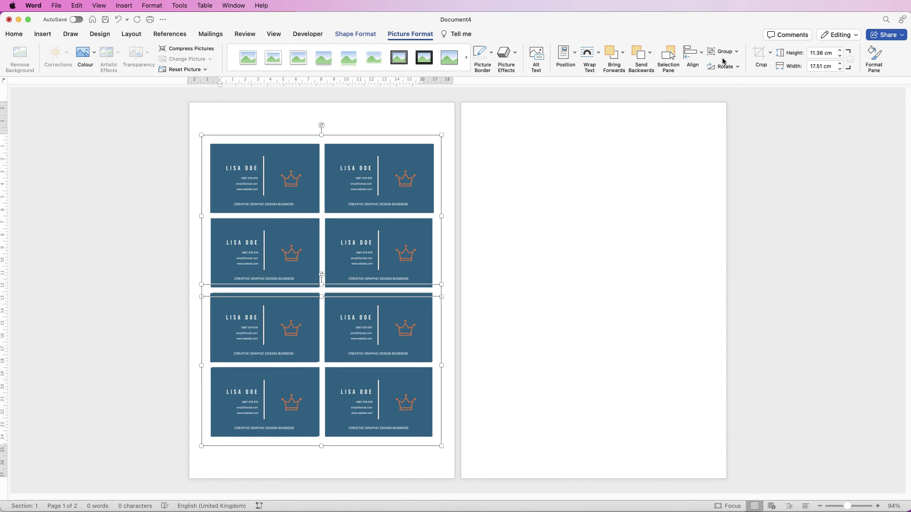
pyautogui.click(724, 52)
pyautogui.click(724, 65)
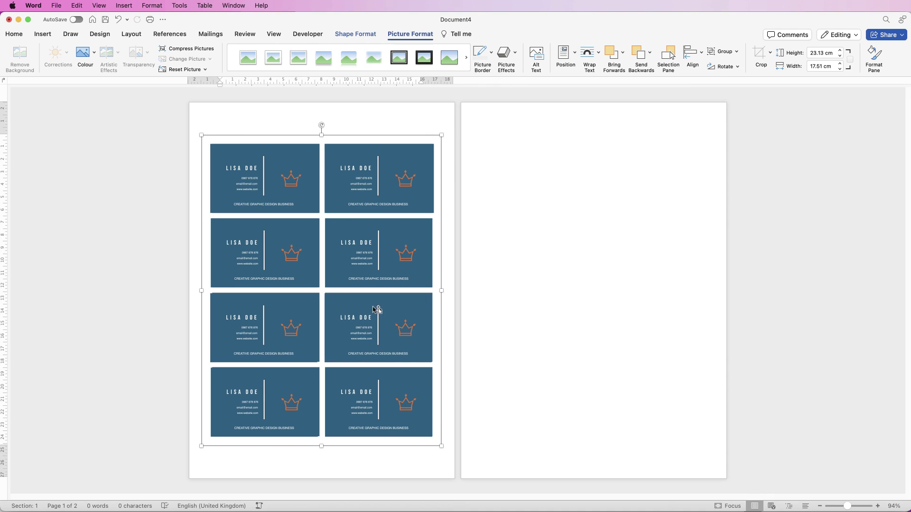
# Move the eight contact-card group to the second page, align it to the centre and middle of the margins, and deselect it
pyautogui.moveTo(367, 303); pyautogui.dragTo(634, 305)
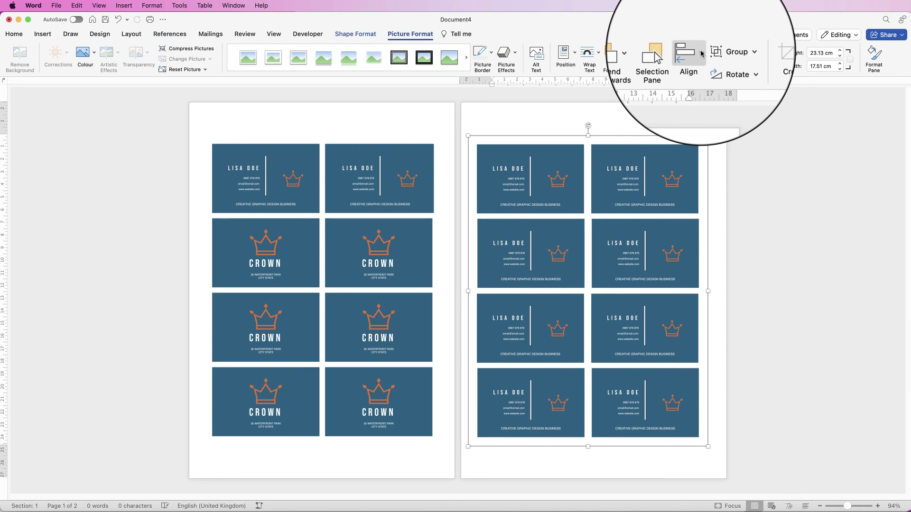
pyautogui.click(692, 55)
pyautogui.click(709, 91)
pyautogui.click(691, 54)
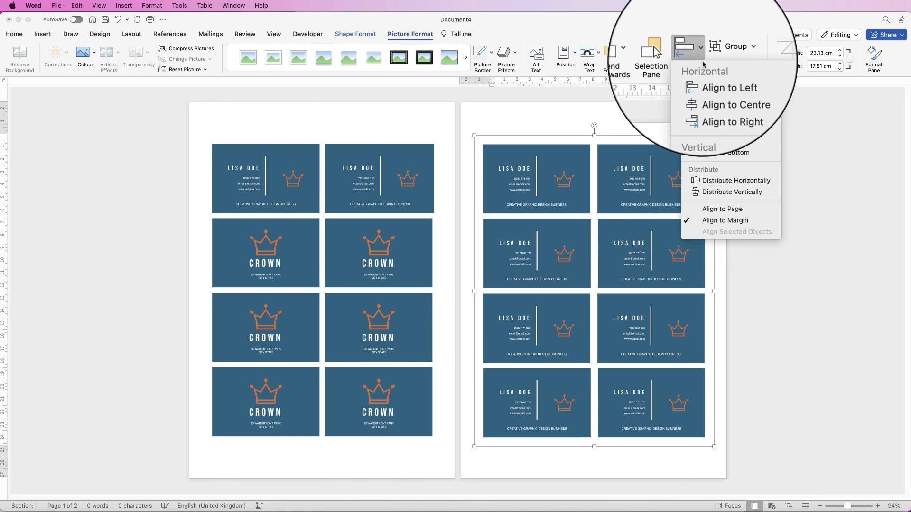
pyautogui.click(708, 142)
pyautogui.press('Escape')
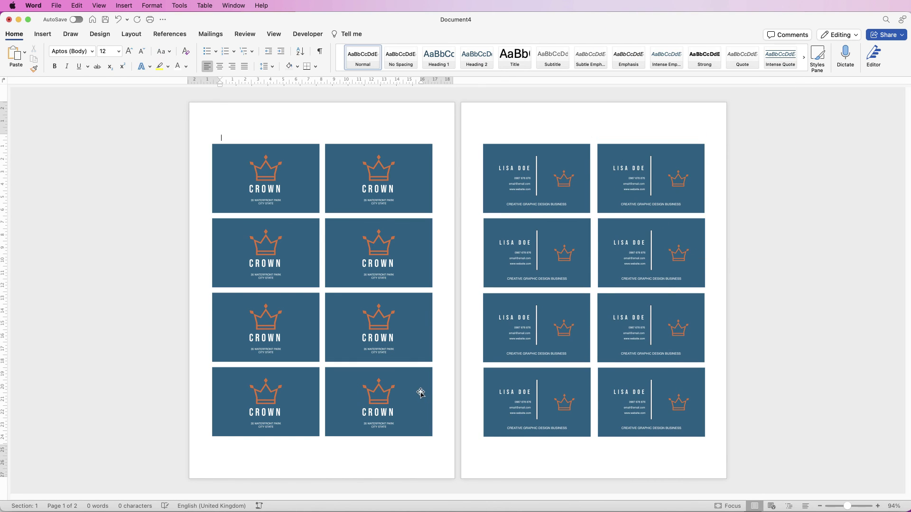